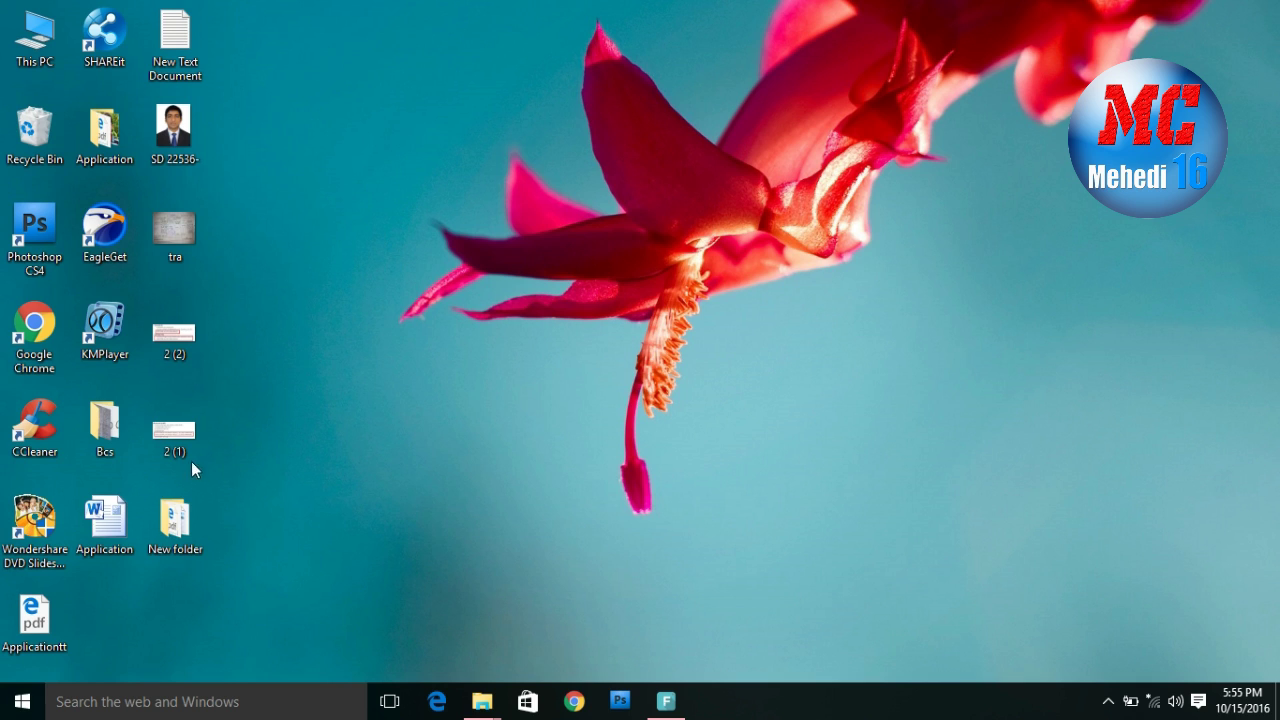
- Examine the photo and signature size requirements in the images 2 (1) and 2 (2), reopening 2 (1) at the end
{"action": "left_click", "coordinate": [187, 436]}
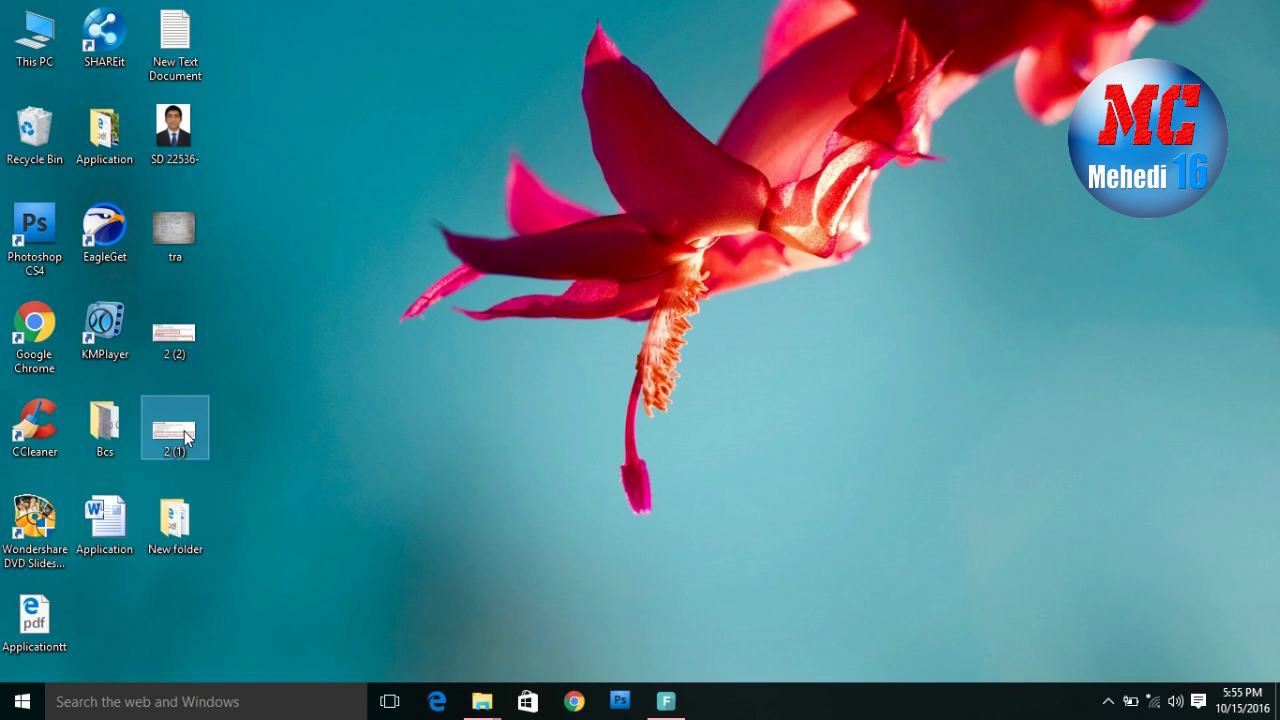
{"action": "double_click", "coordinate": [187, 436]}
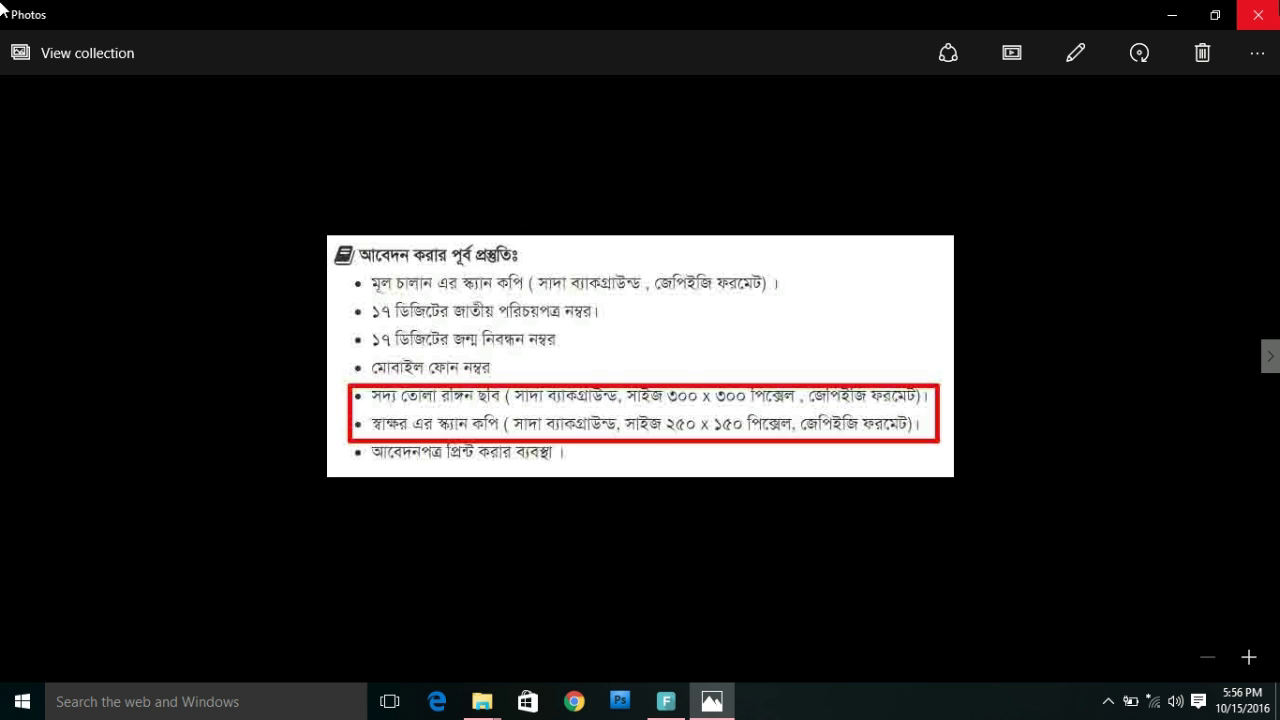
{"action": "left_click", "coordinate": [1257, 14]}
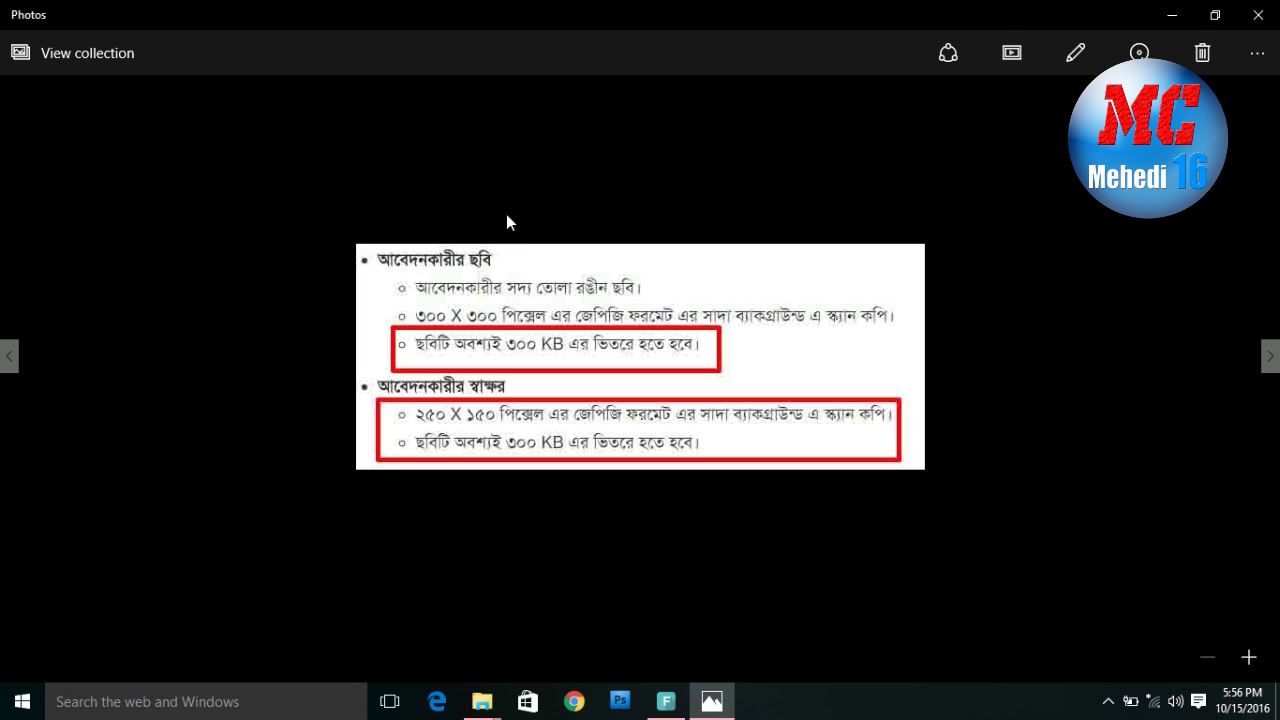
{"action": "left_click", "coordinate": [1262, 24]}
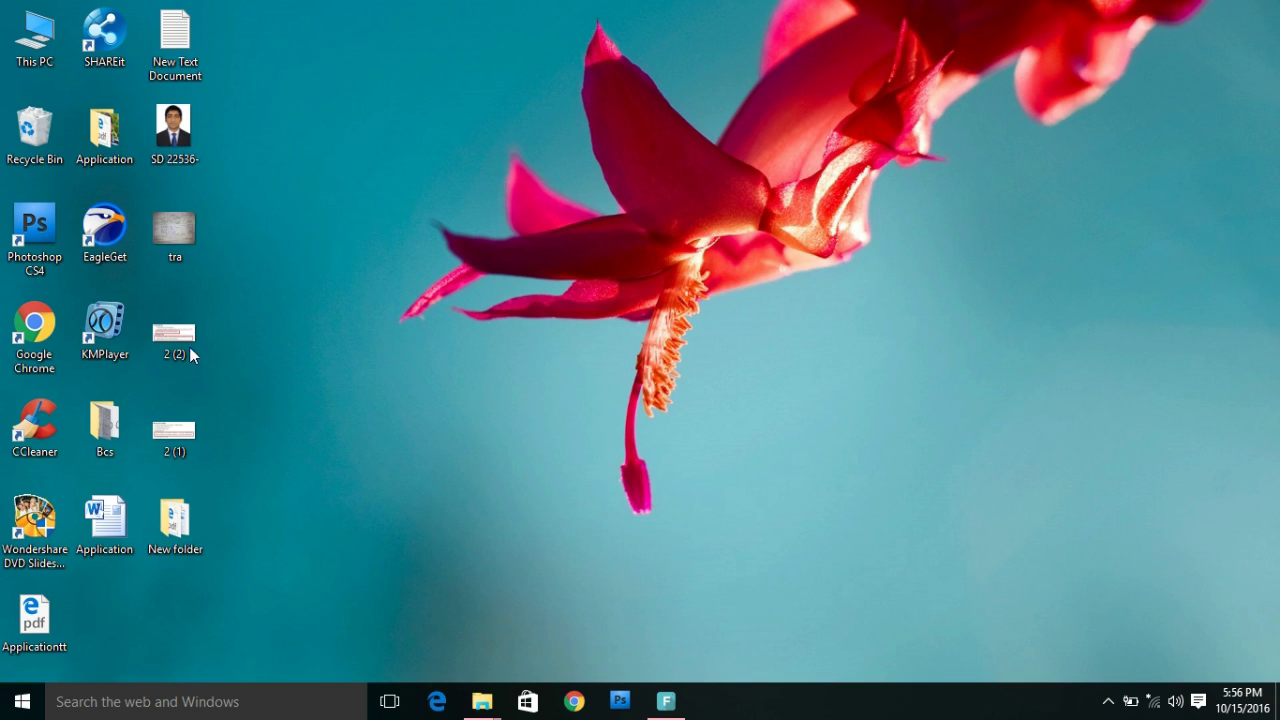
{"action": "double_click", "coordinate": [183, 425]}
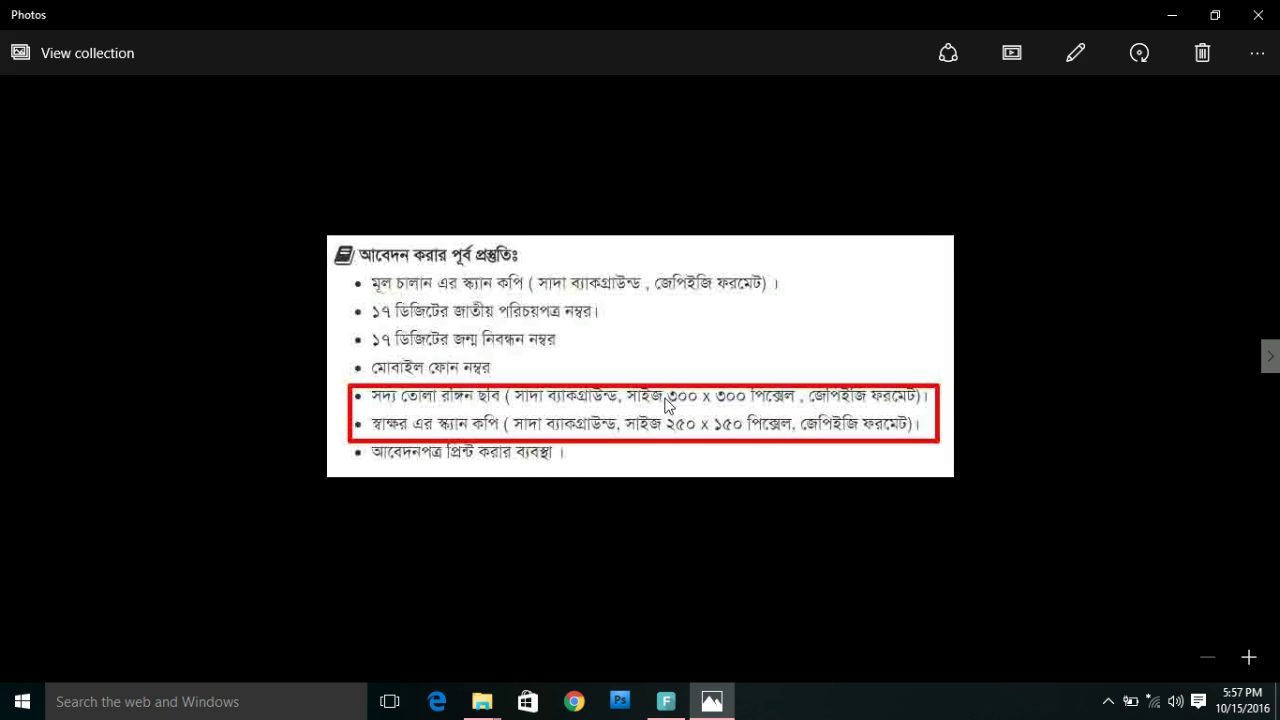
- Minimize the requirements image and launch Photoshop CS4 from the desktop
{"action": "left_click", "coordinate": [1166, 15]}
{"action": "double_click", "coordinate": [40, 226]}
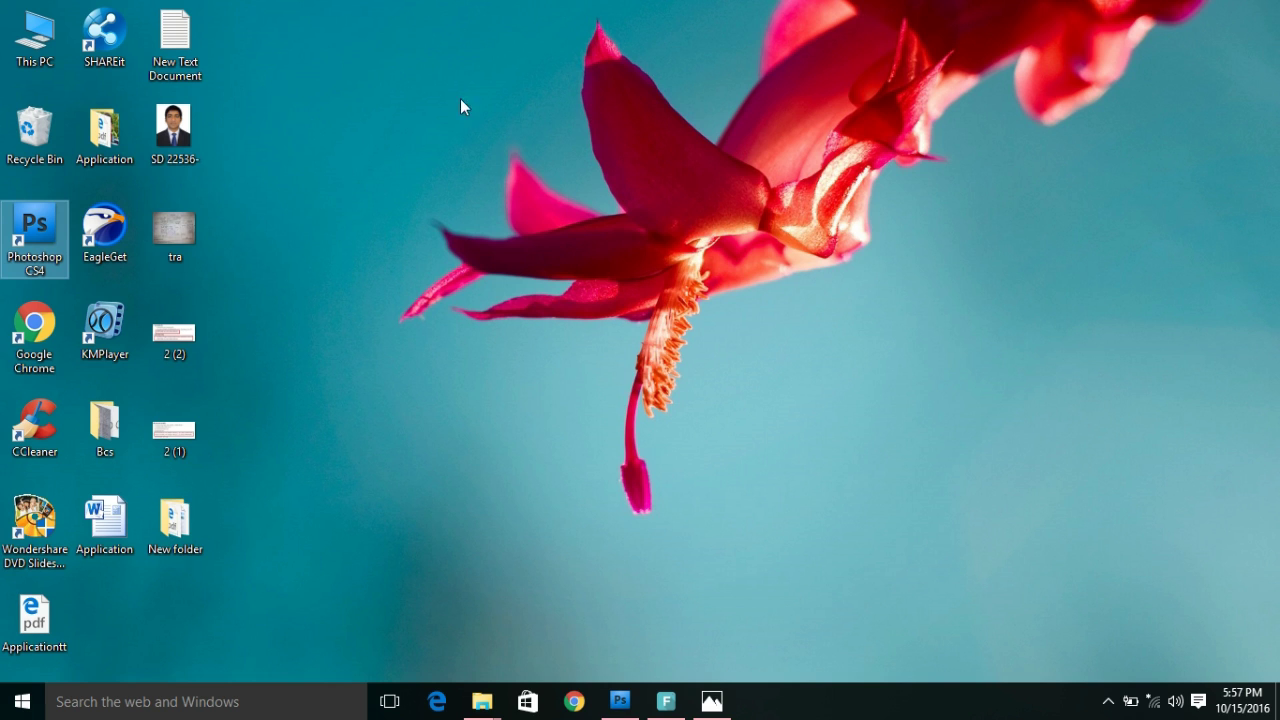
{"action": "right_click", "coordinate": [475, 76]}
{"action": "left_click", "coordinate": [515, 131]}
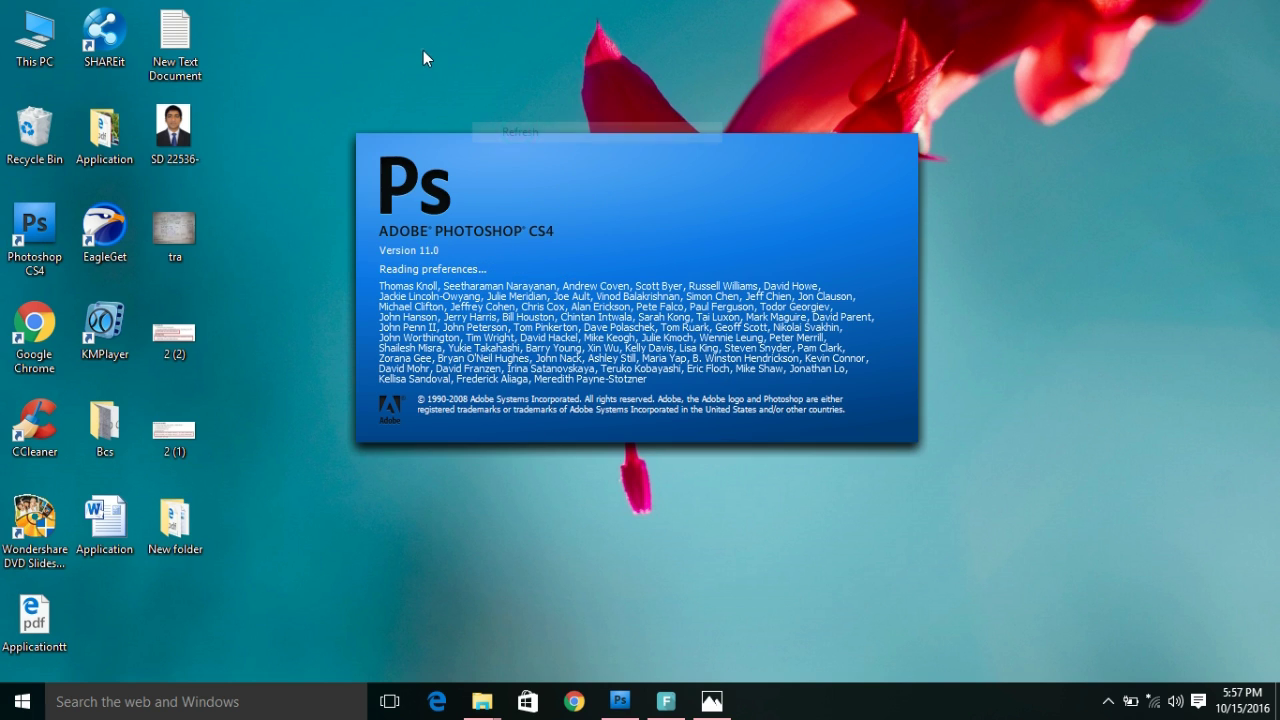
{"action": "right_click", "coordinate": [423, 47]}
{"action": "left_click", "coordinate": [458, 101]}
{"action": "right_click", "coordinate": [444, 74]}
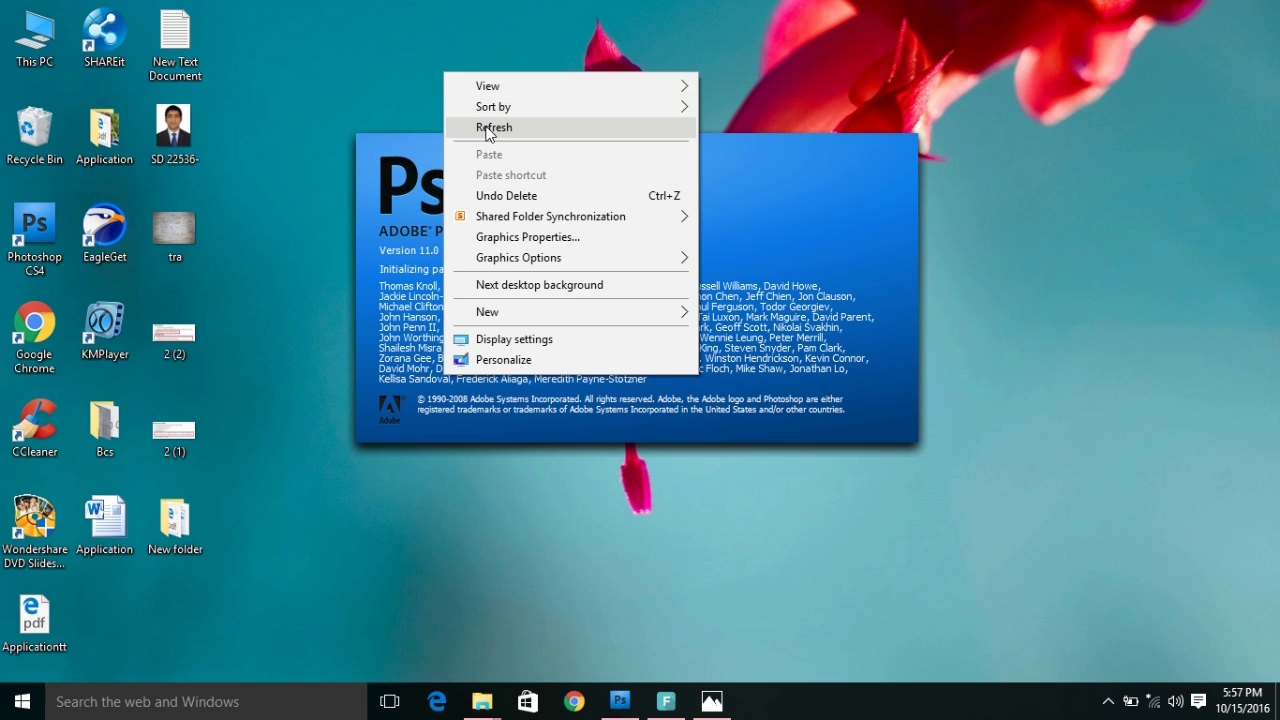
{"action": "left_click", "coordinate": [484, 128]}
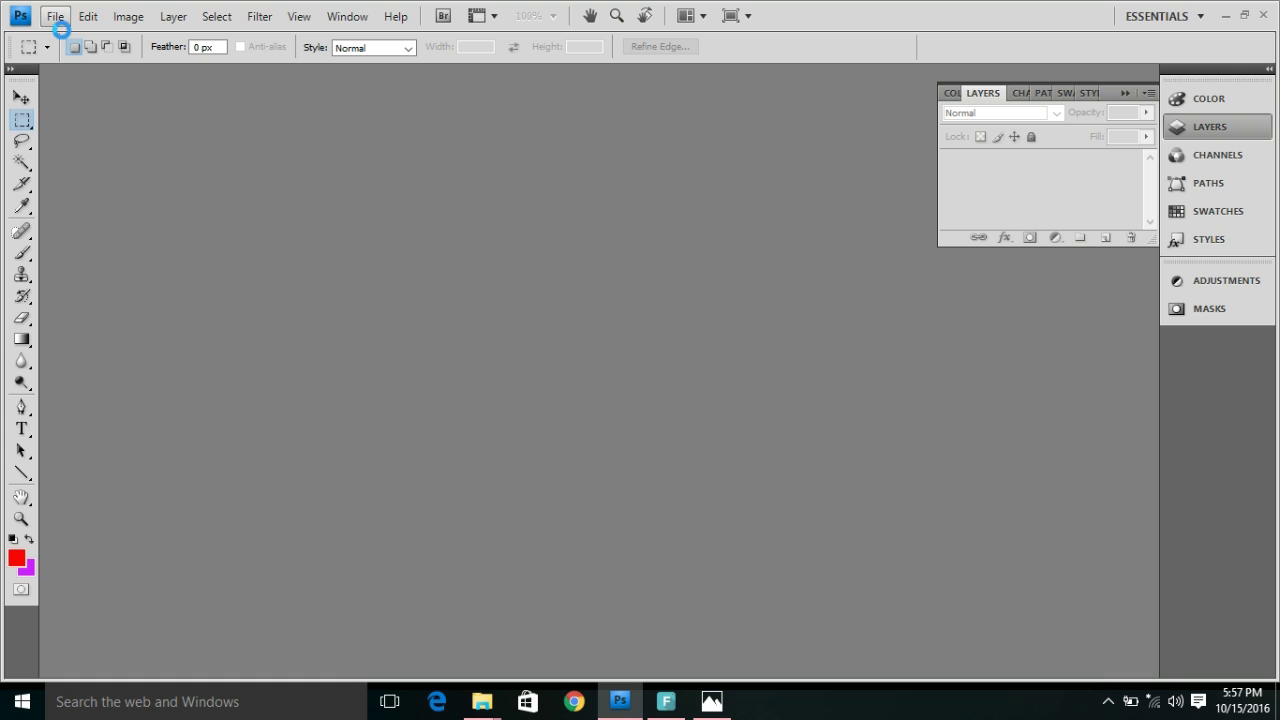
- Open the portrait photo SD 22536- from the Desktop in Photoshop
{"action": "left_click", "coordinate": [671, 289]}
{"action": "left_click", "coordinate": [52, 18]}
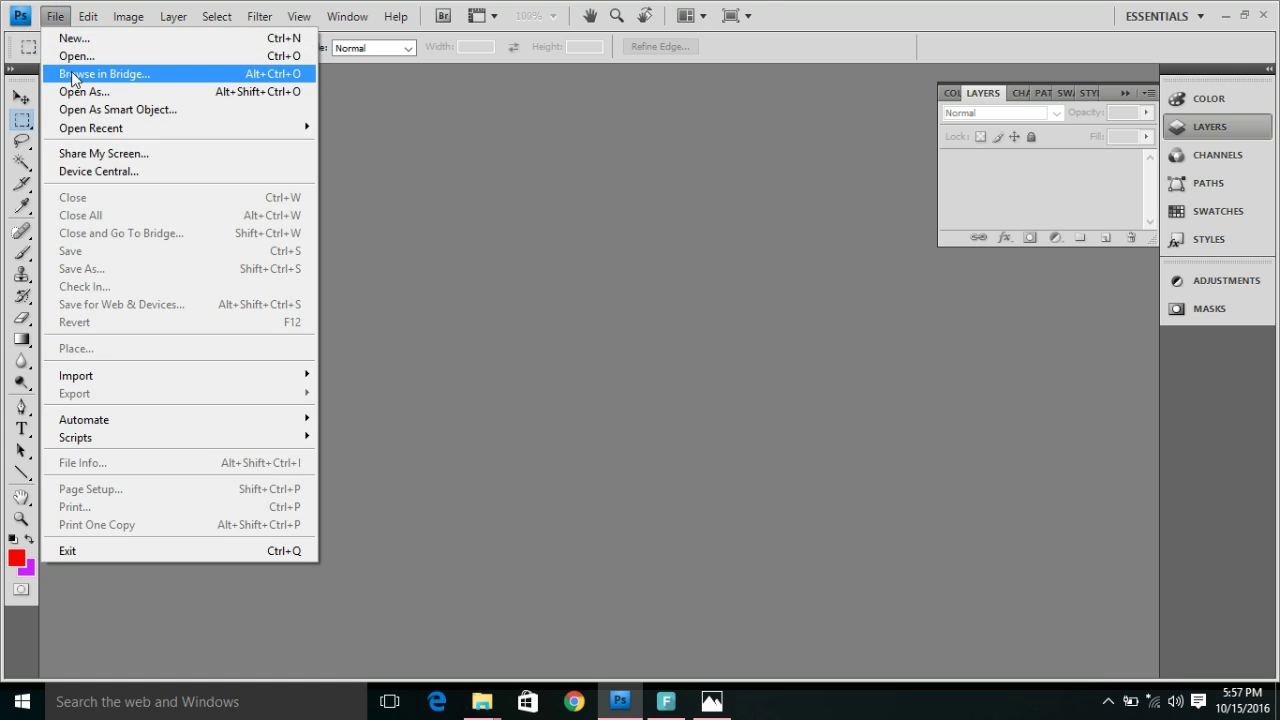
{"action": "left_click", "coordinate": [87, 52]}
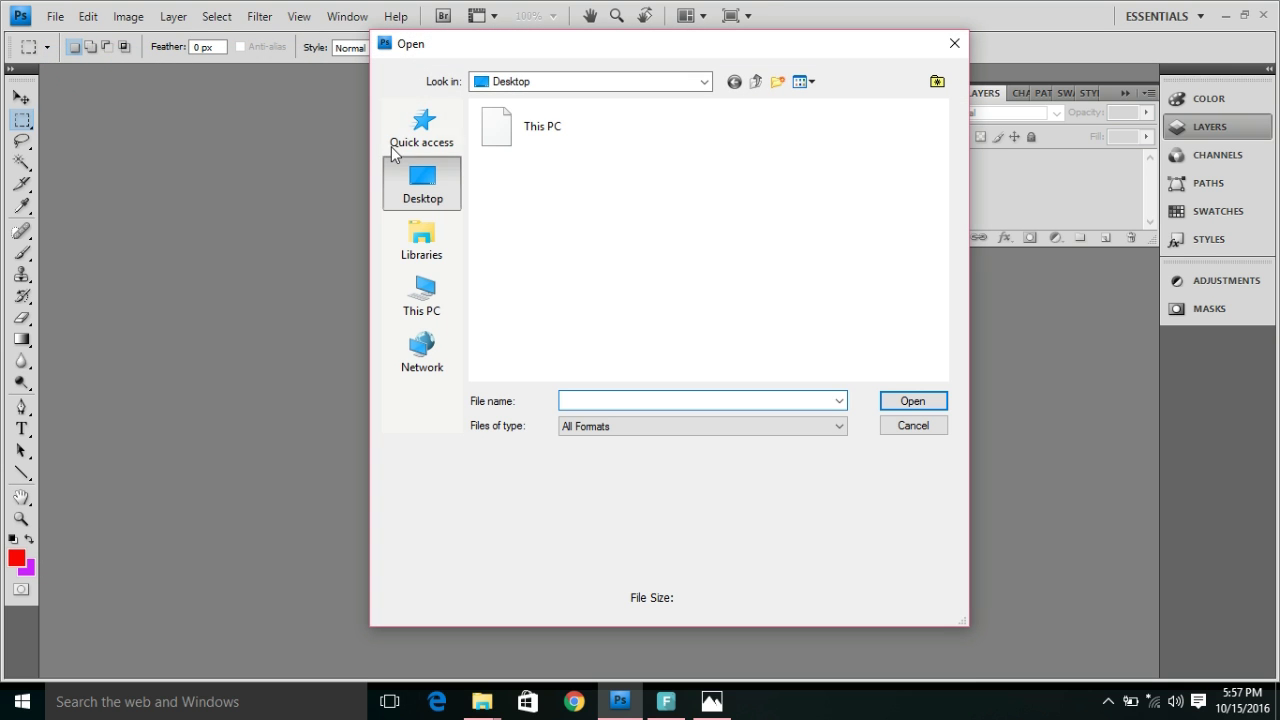
{"action": "left_click_drag", "start_coordinate": [942, 174], "coordinate": [957, 190]}
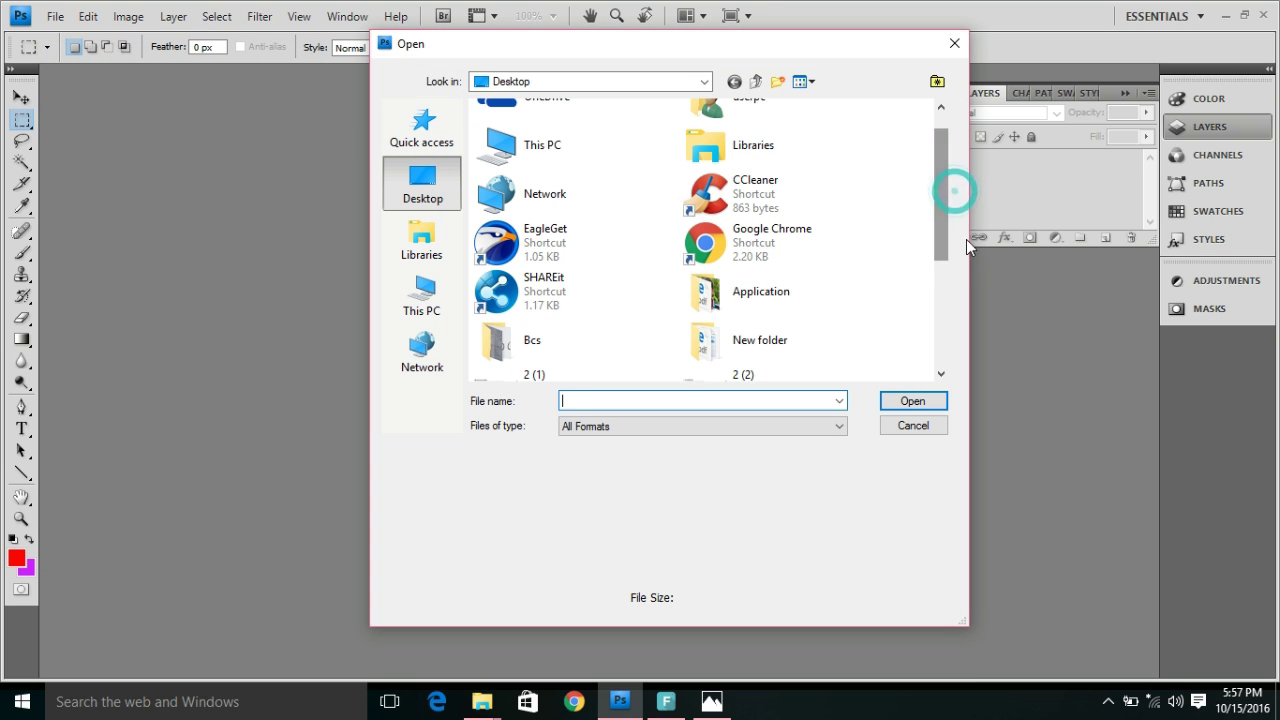
{"action": "left_click", "coordinate": [941, 373]}
{"action": "left_click", "coordinate": [941, 373]}
{"action": "left_click", "coordinate": [941, 373]}
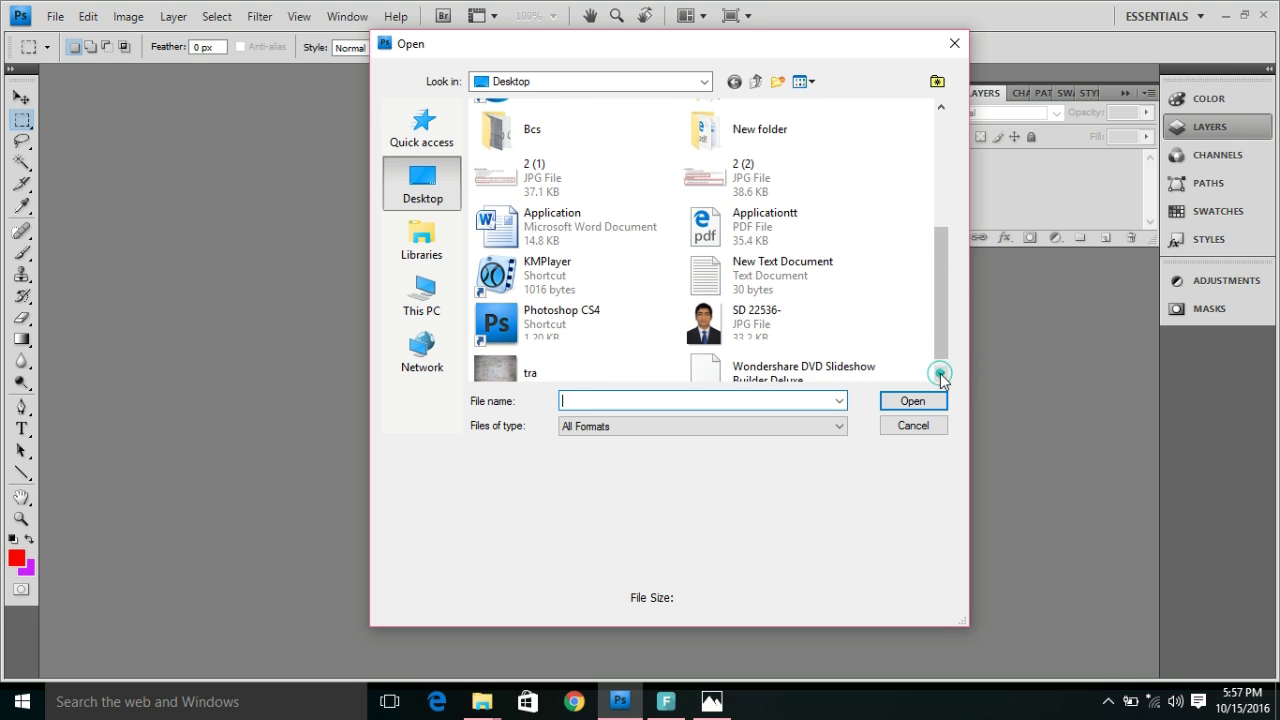
{"action": "left_click", "coordinate": [727, 332]}
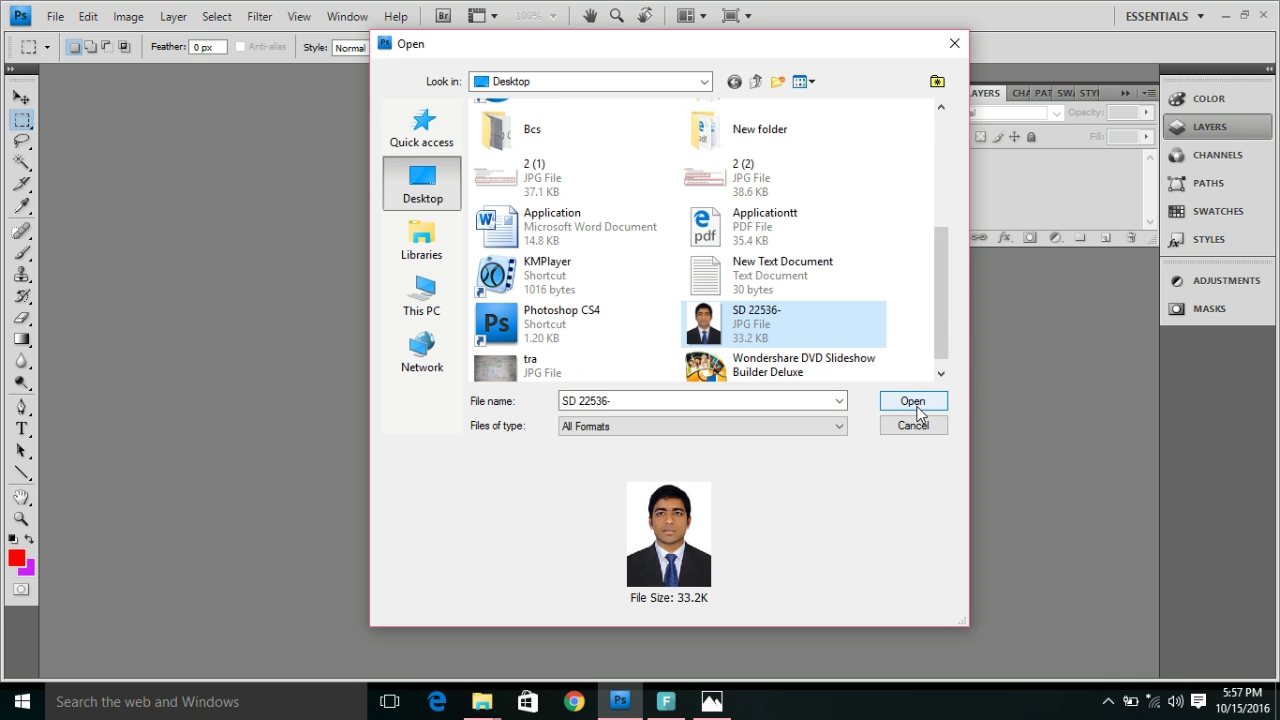
{"action": "left_click", "coordinate": [918, 401]}
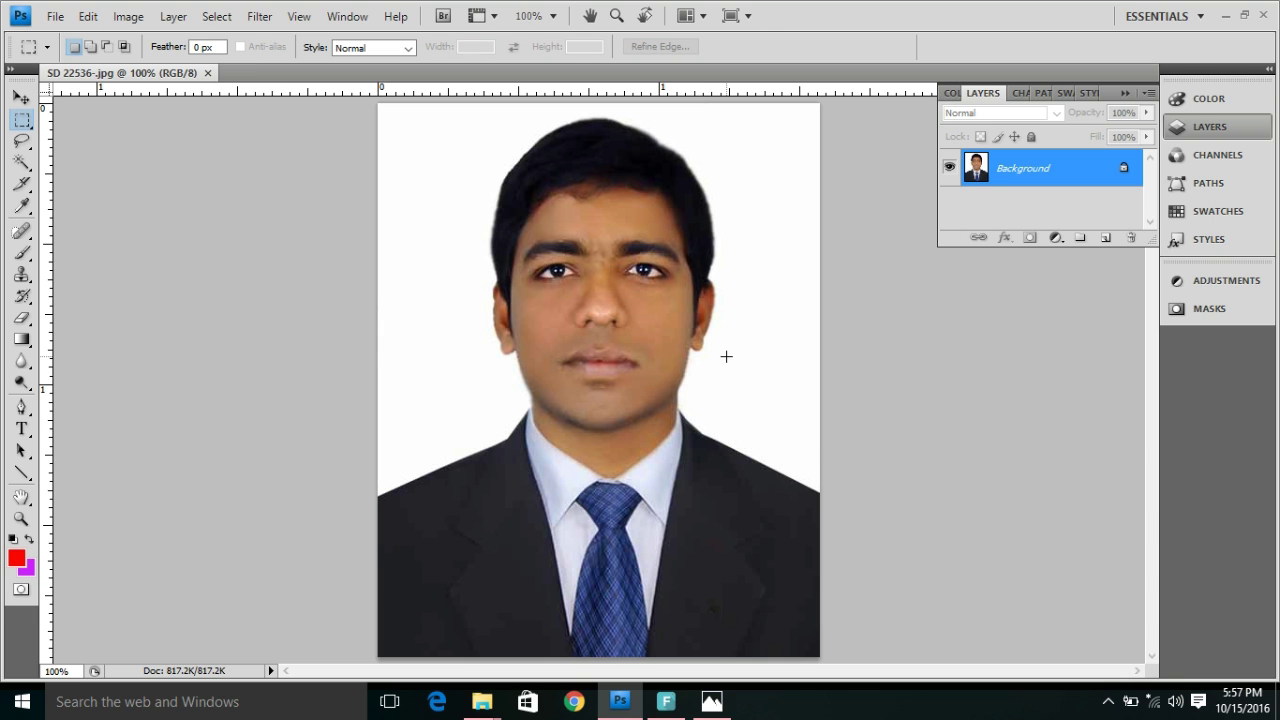
- In the Image Size settings, enable Constrain Proportions and set the portrait's pixel height to 300
{"action": "left_click", "coordinate": [129, 16]}
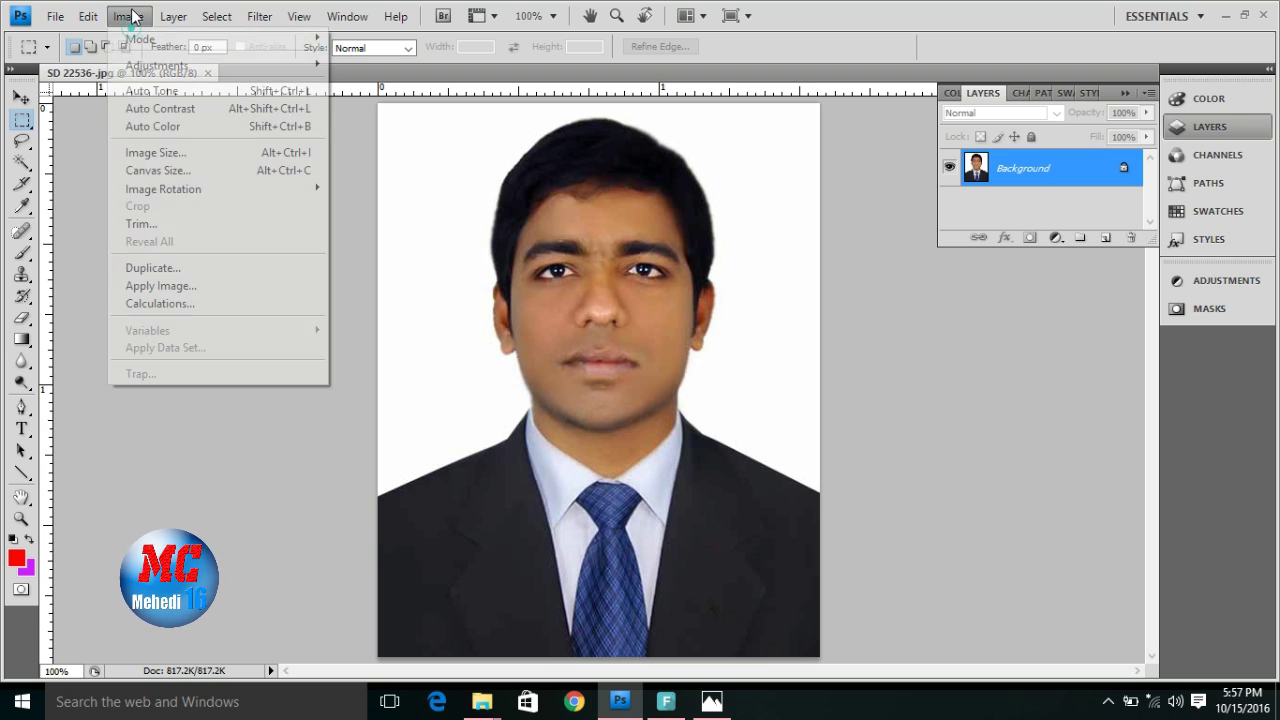
{"action": "left_click", "coordinate": [172, 153]}
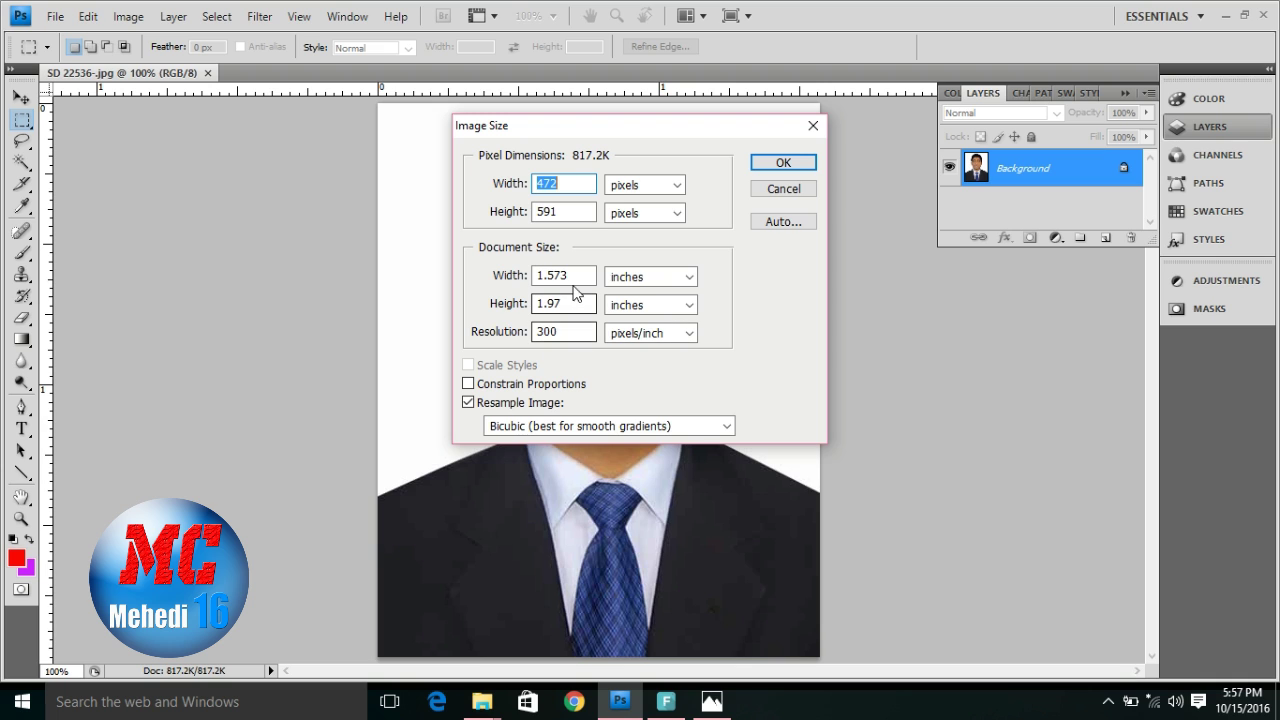
{"action": "left_click_drag", "start_coordinate": [629, 124], "coordinate": [742, 157]}
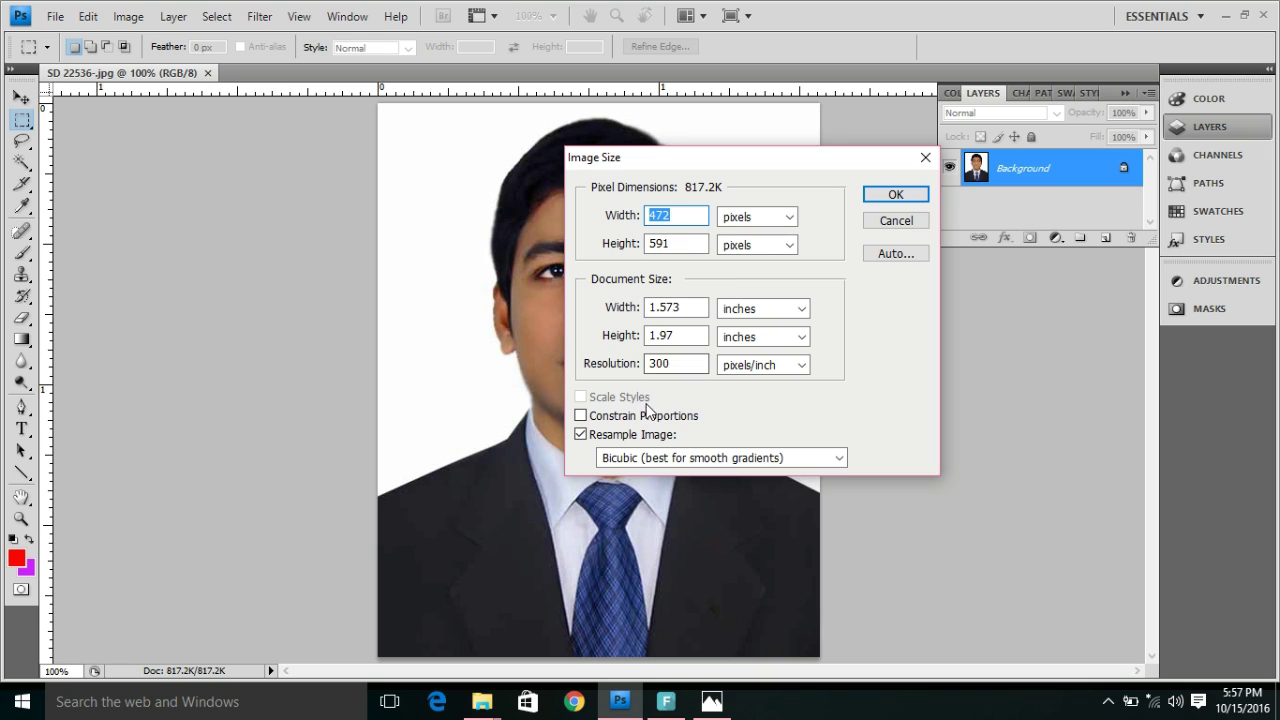
{"action": "left_click", "coordinate": [583, 418]}
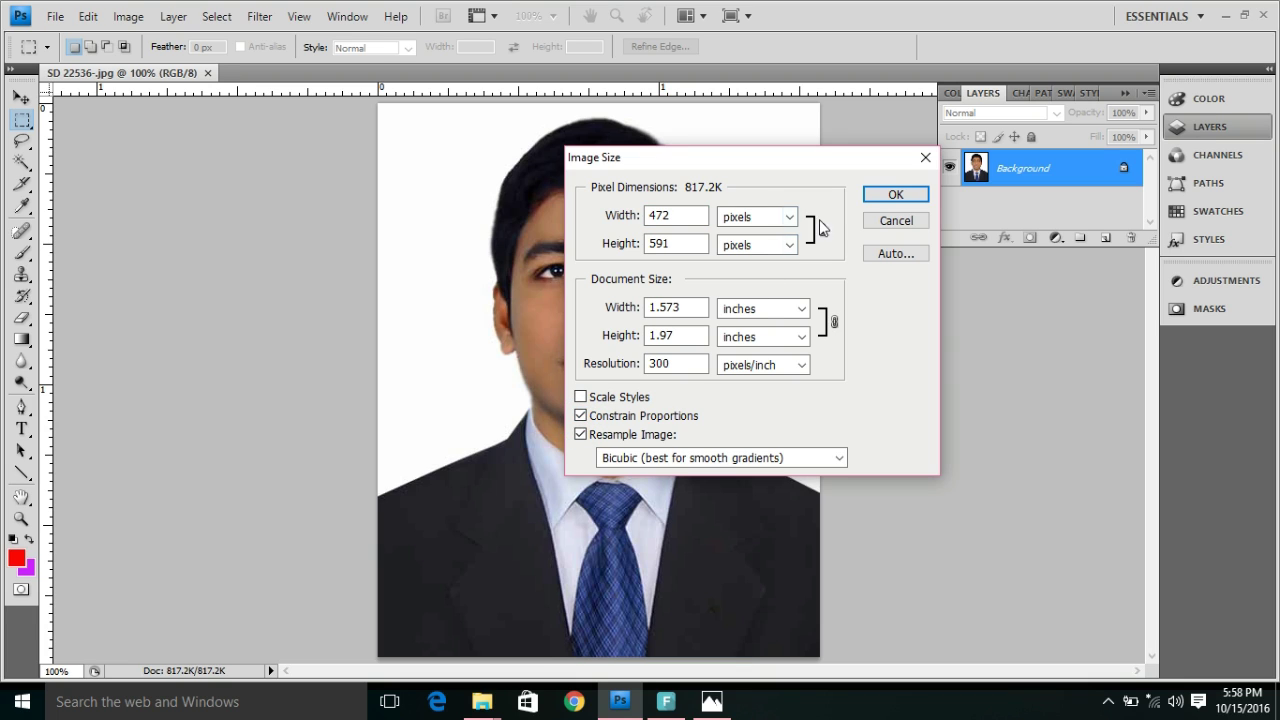
{"action": "left_click_drag", "start_coordinate": [673, 212], "coordinate": [626, 236]}
{"action": "type", "text": "333"}
{"action": "key", "text": "BackSpace"}
{"action": "type", "text": "0"}
{"action": "left_click_drag", "start_coordinate": [684, 249], "coordinate": [624, 256]}
{"action": "type", "text": "300"}
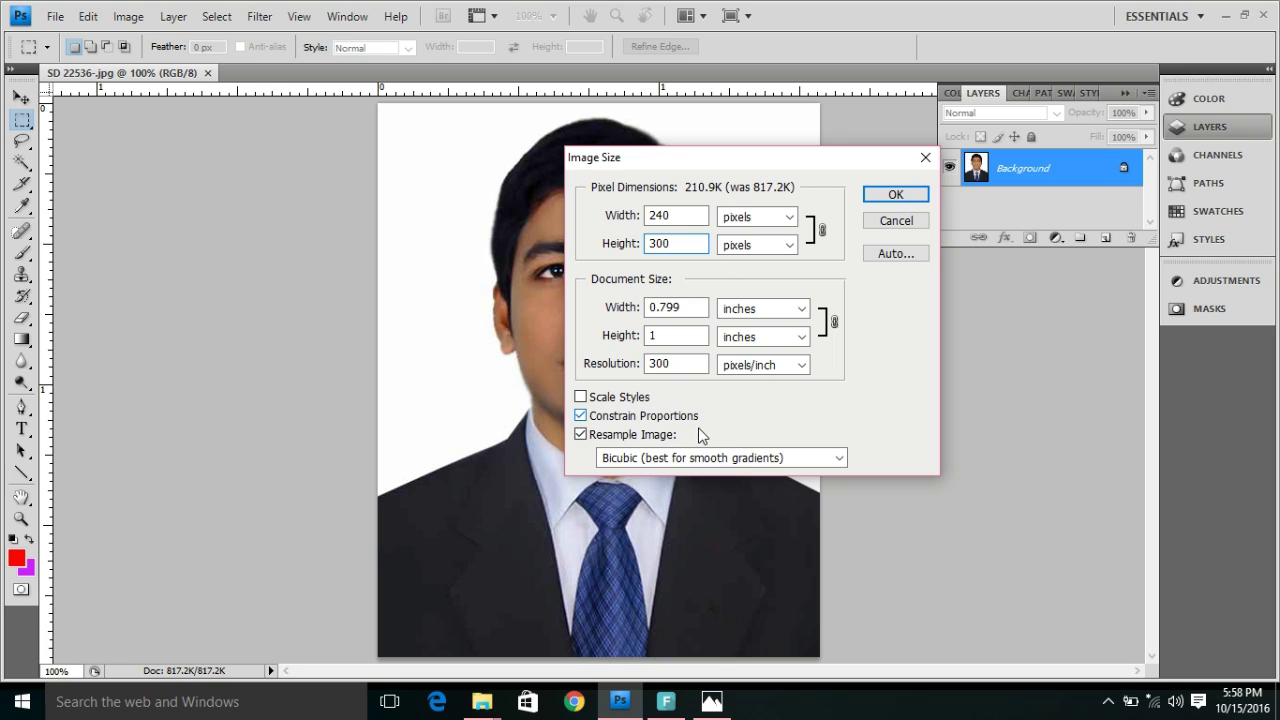
- Disable Constrain Proportions, set the pixel width to 300 and apply the new image size
{"action": "left_click", "coordinate": [581, 417]}
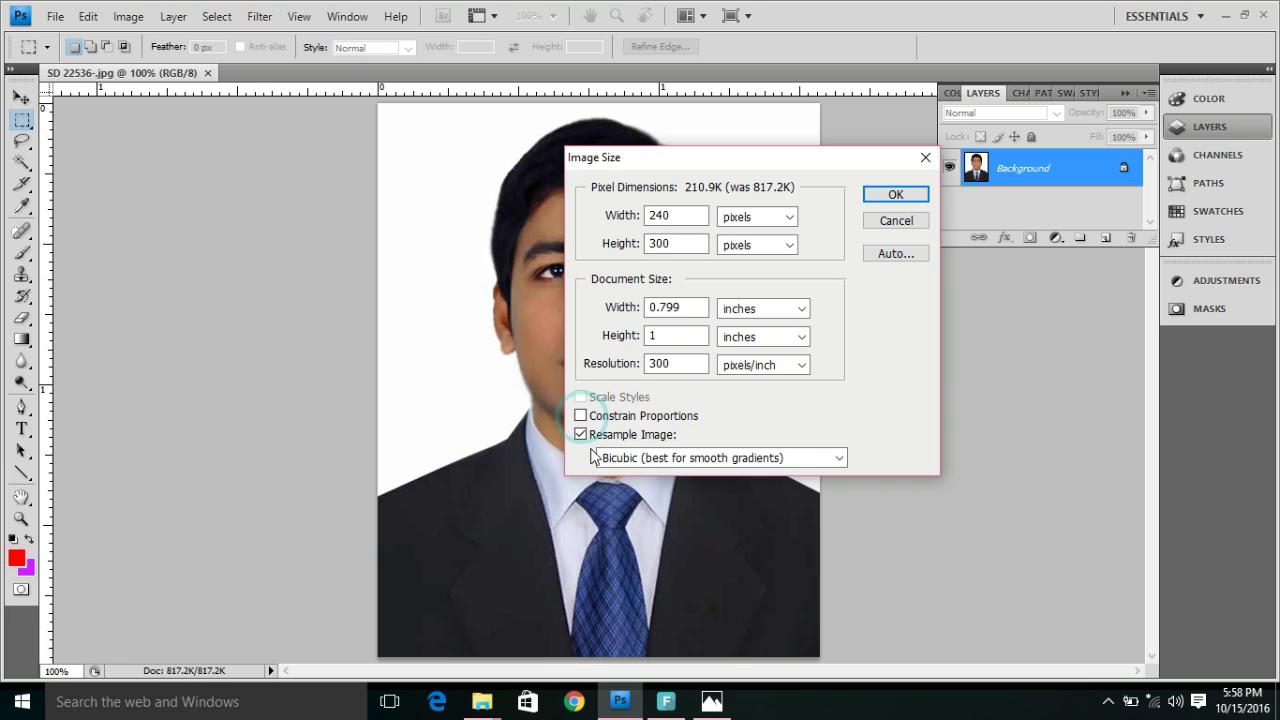
{"action": "double_click", "coordinate": [683, 213]}
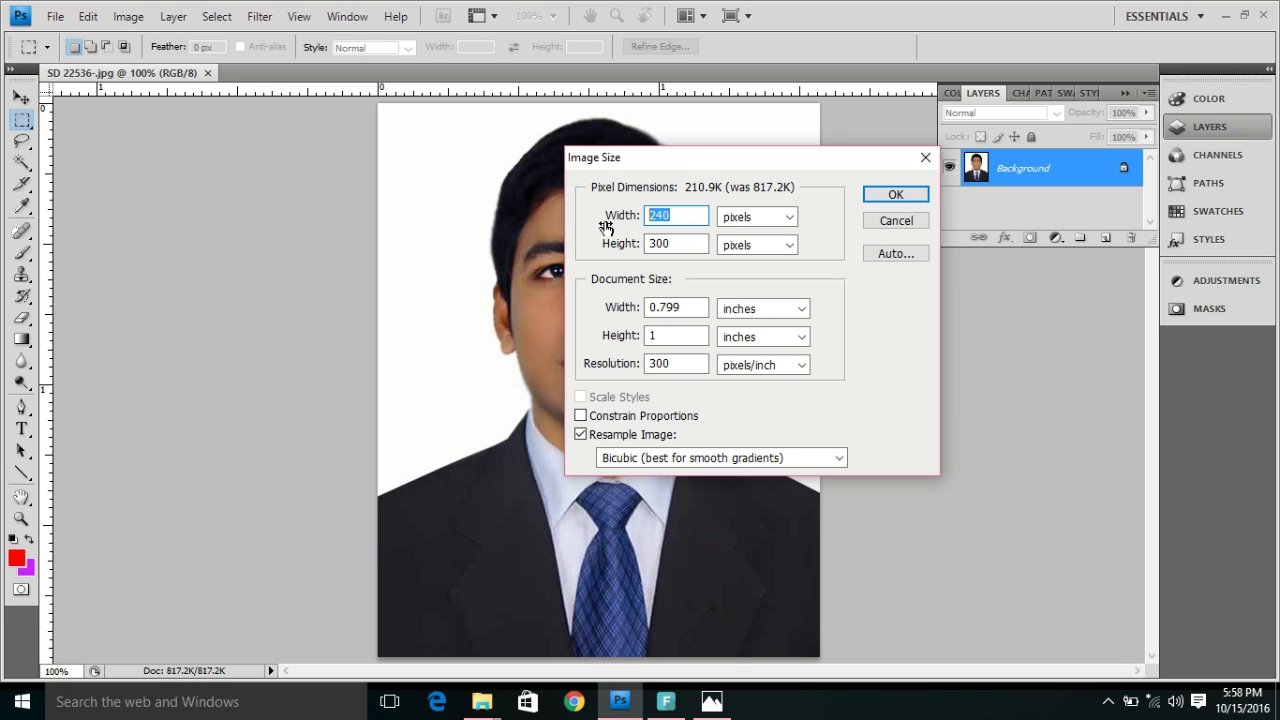
{"action": "type", "text": "300"}
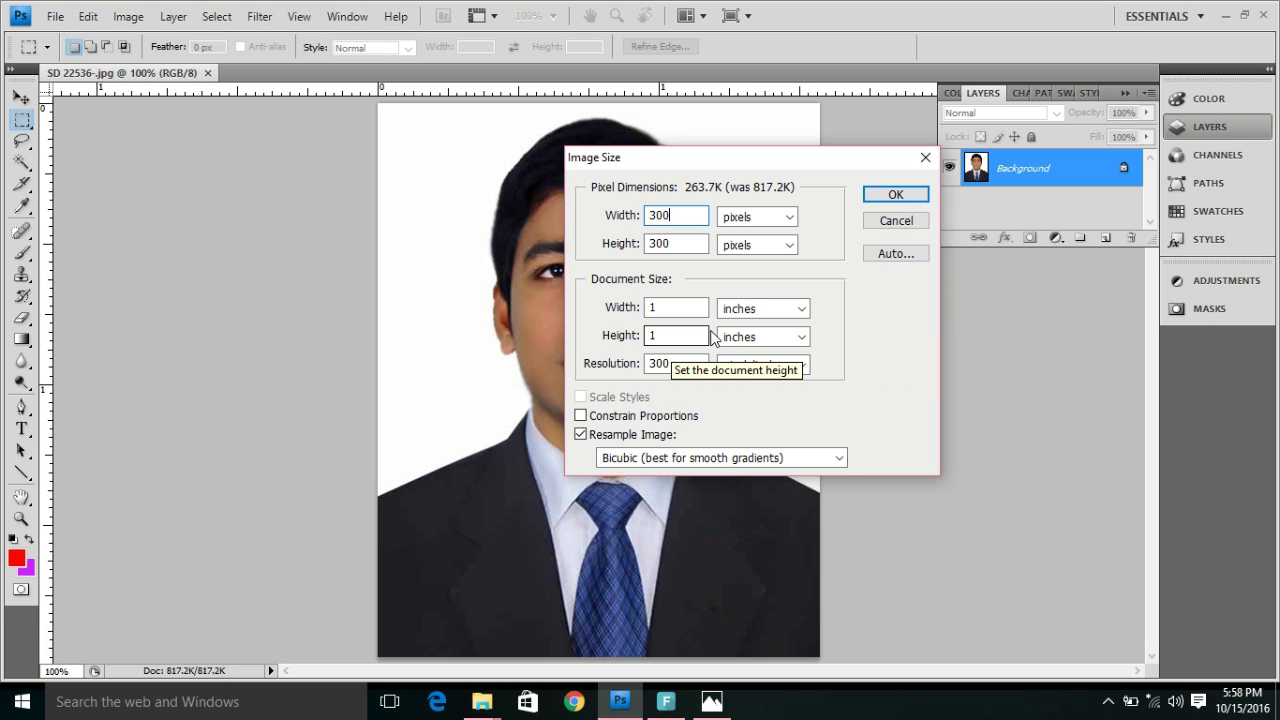
{"action": "left_click", "coordinate": [890, 196]}
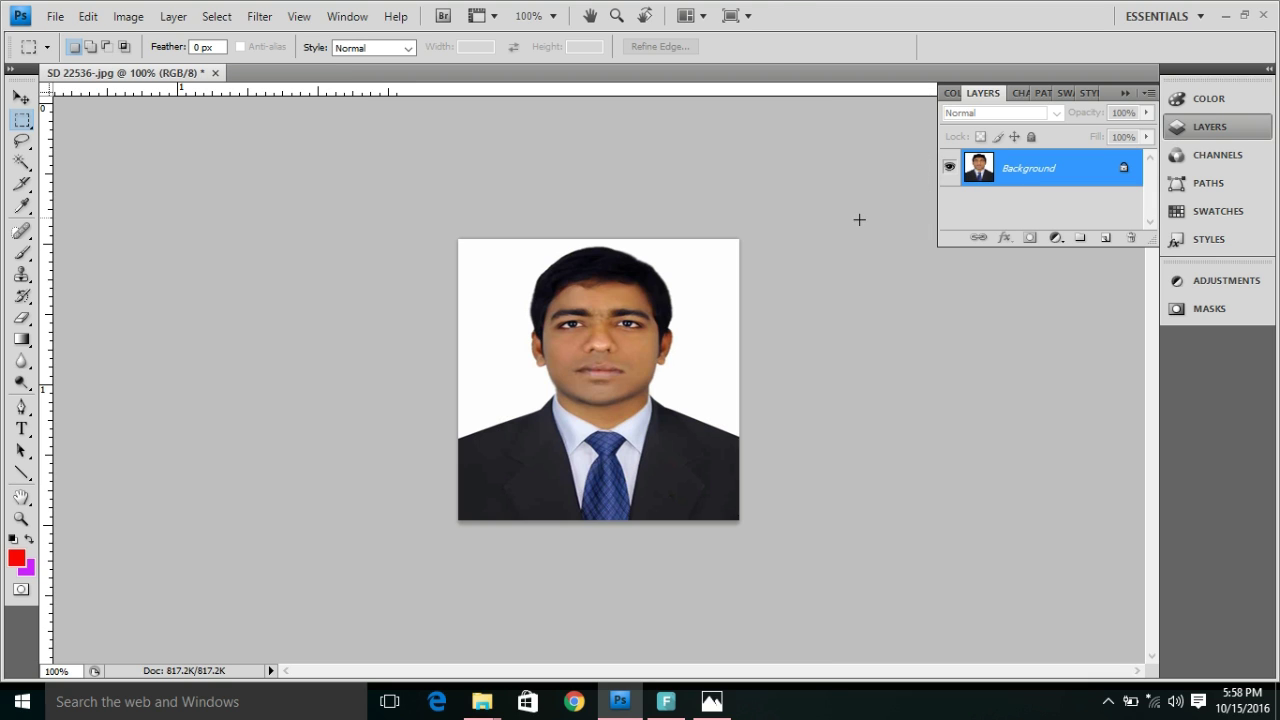
- Check the pixel width and height of the resized portrait in the Image Size settings
{"action": "left_click", "coordinate": [128, 17]}
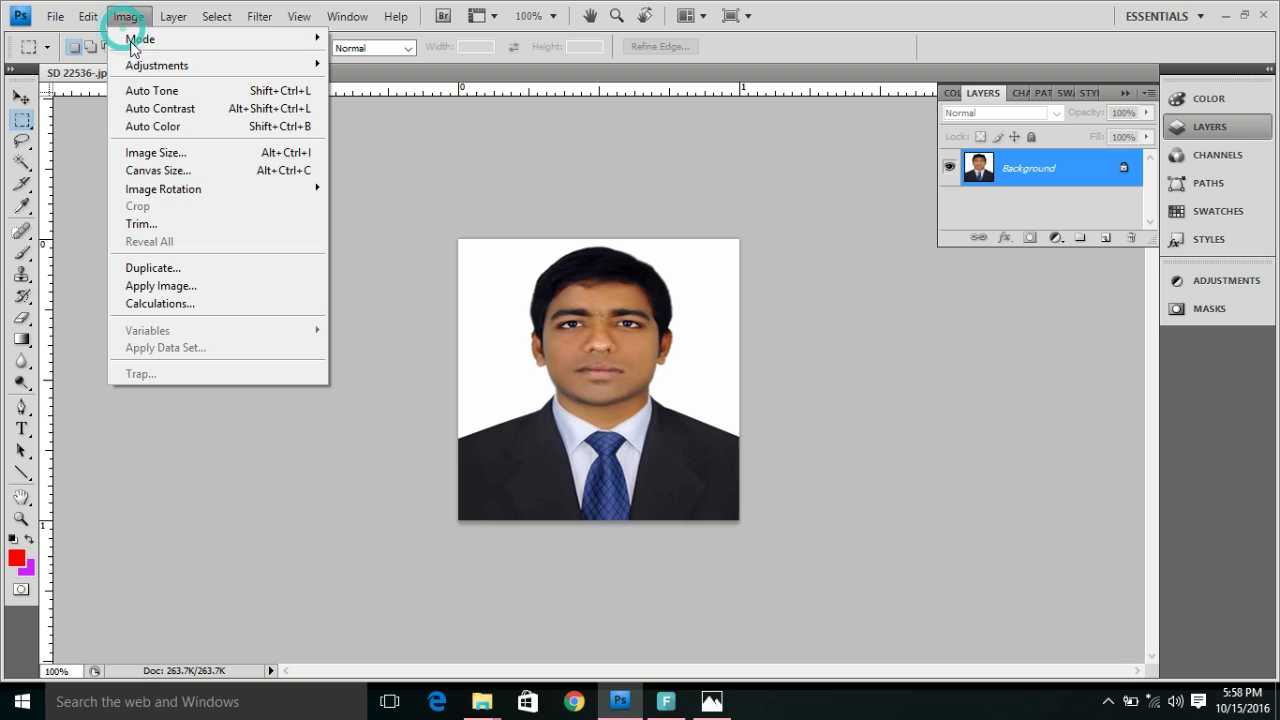
{"action": "left_click", "coordinate": [160, 153]}
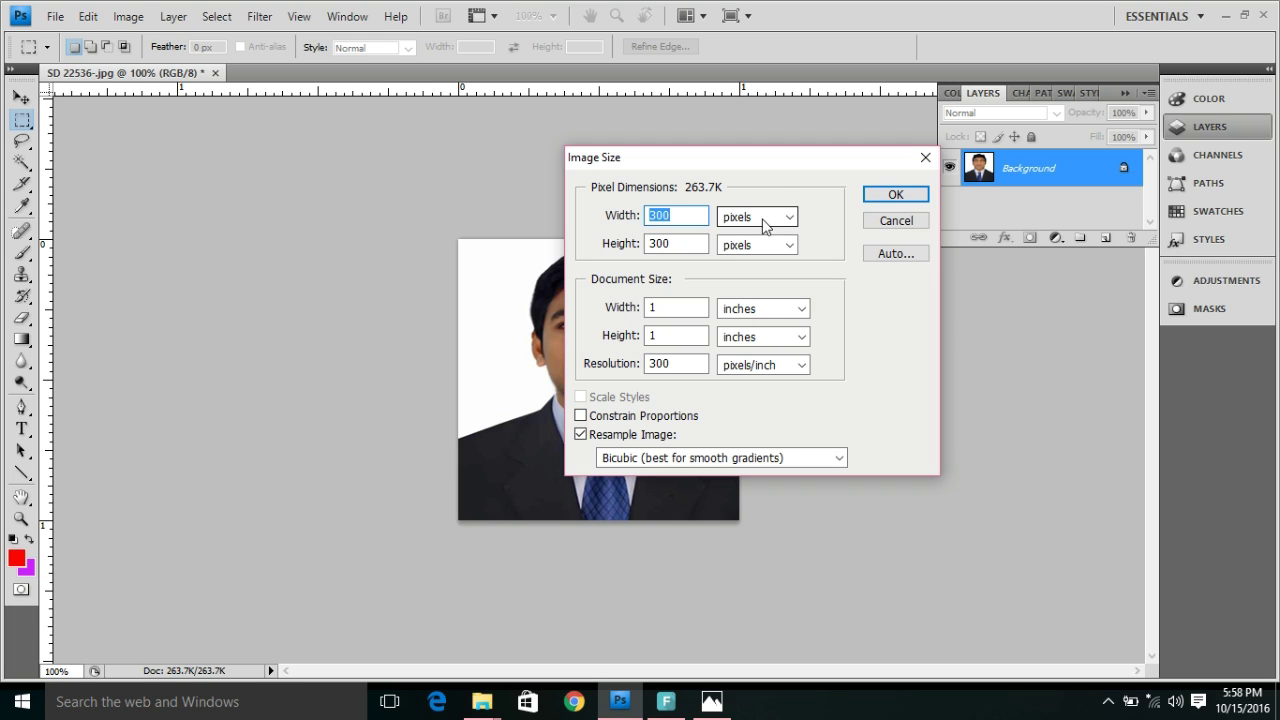
{"action": "left_click", "coordinate": [894, 197]}
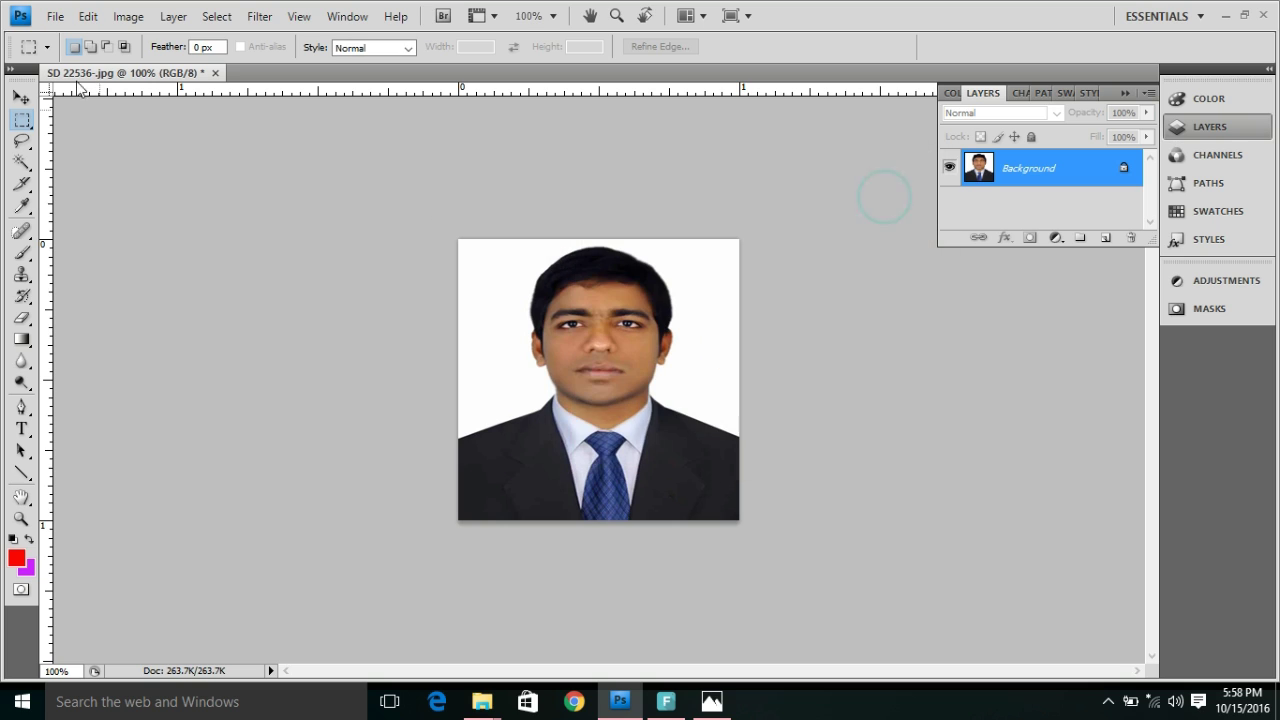
{"action": "left_click", "coordinate": [54, 16]}
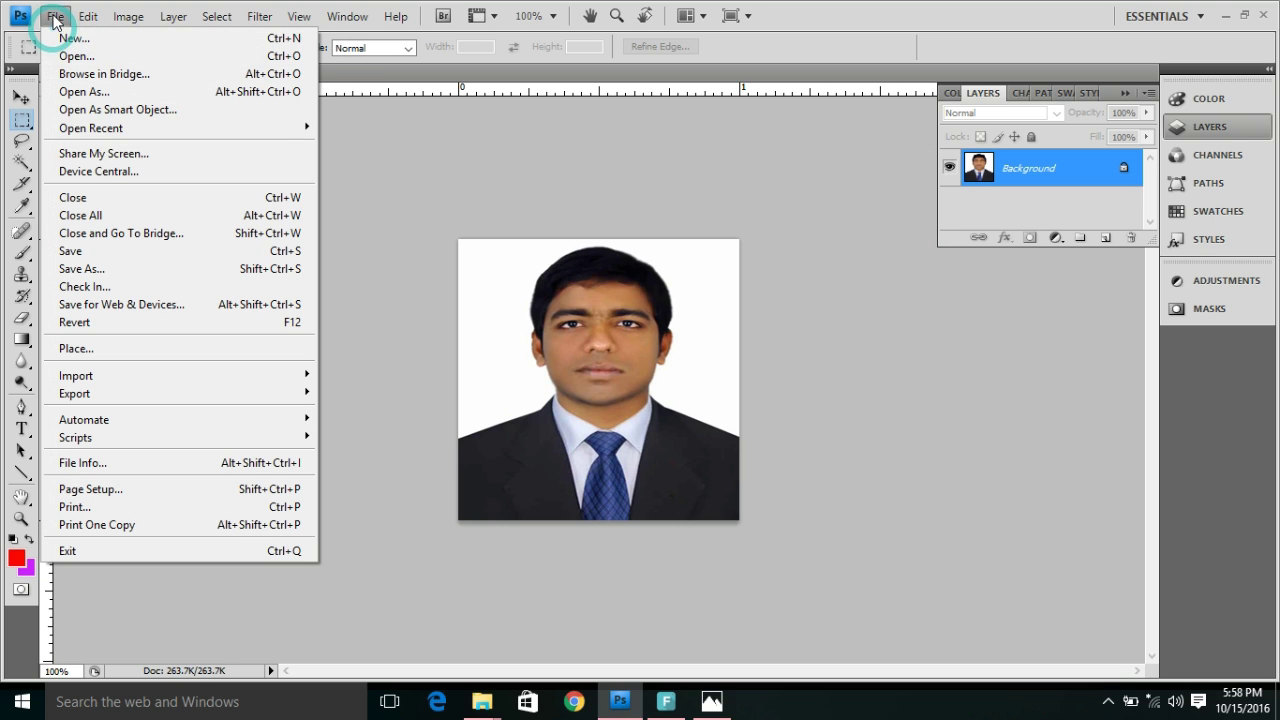
{"action": "left_click", "coordinate": [111, 272]}
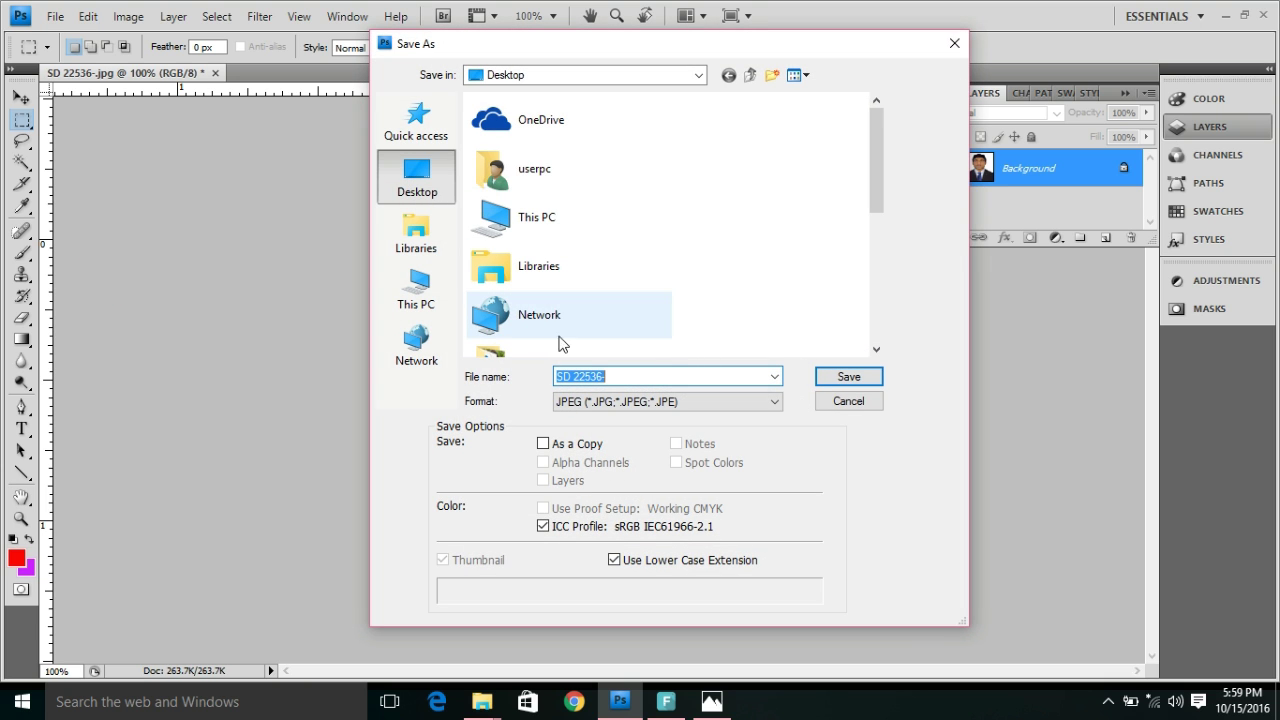
{"action": "left_click_drag", "start_coordinate": [614, 377], "coordinate": [533, 376]}
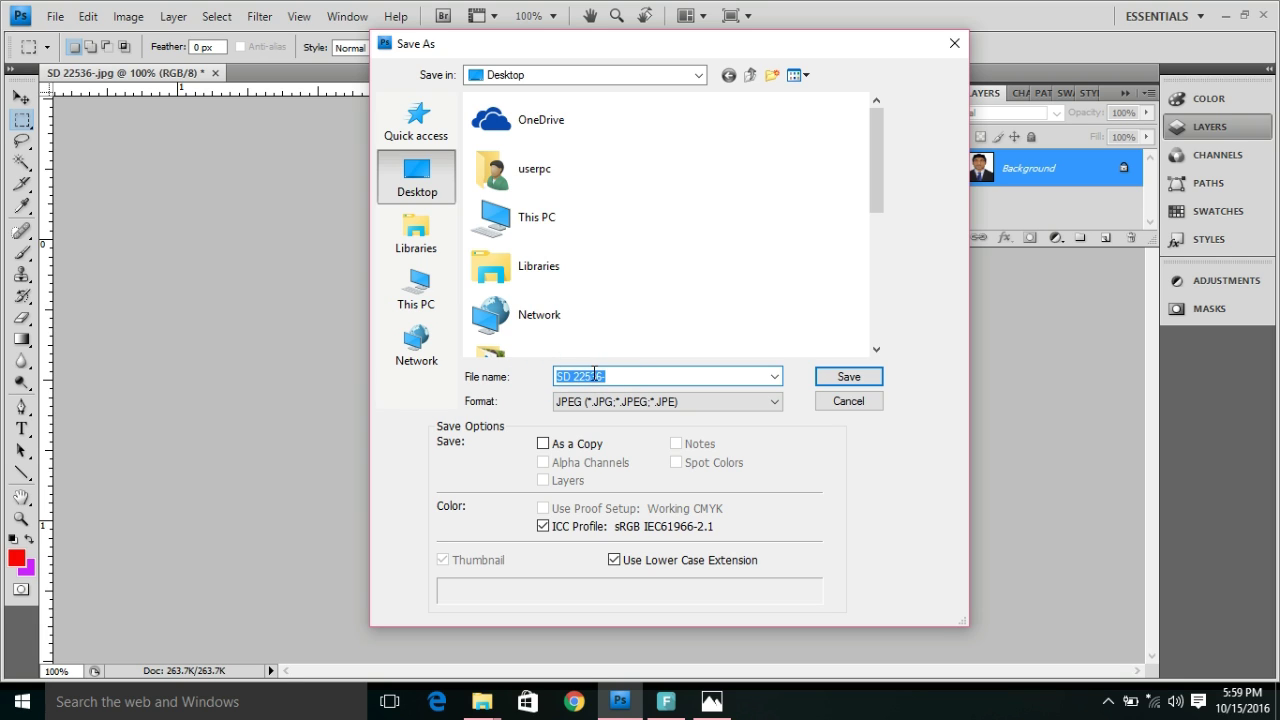
{"action": "type", "text": "job"}
{"action": "left_click", "coordinate": [846, 377]}
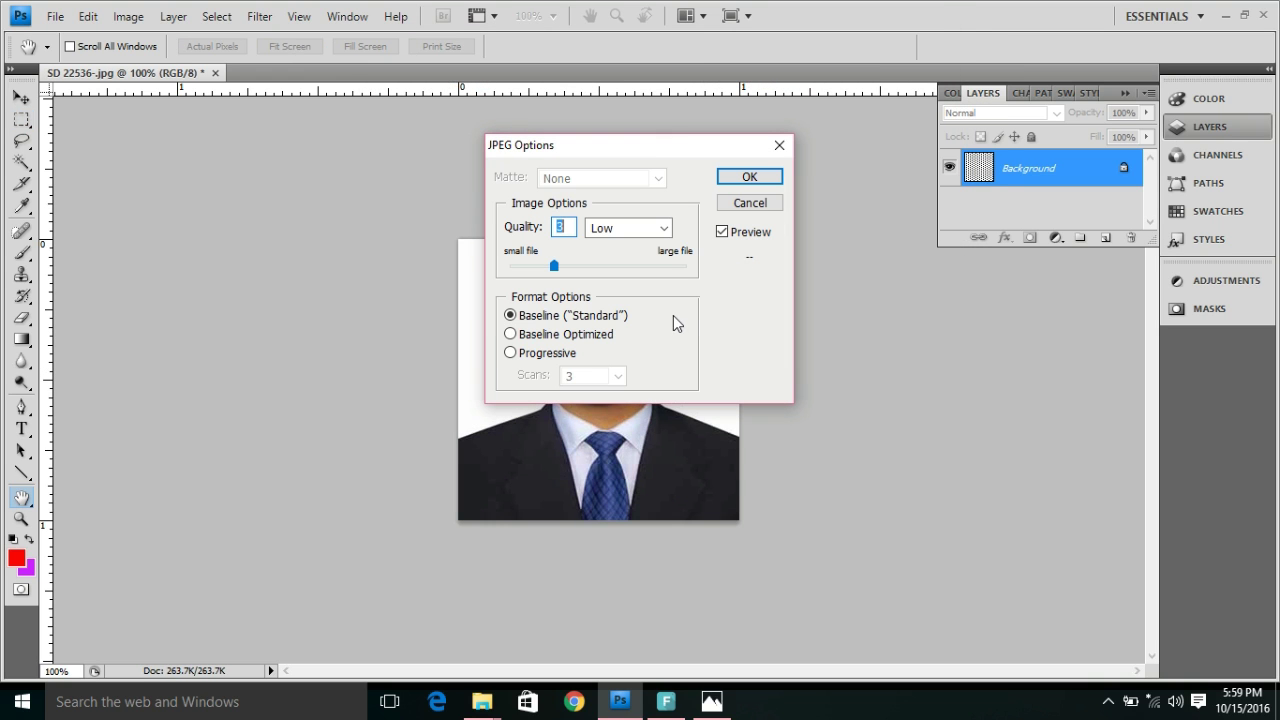
{"action": "left_click", "coordinate": [681, 266]}
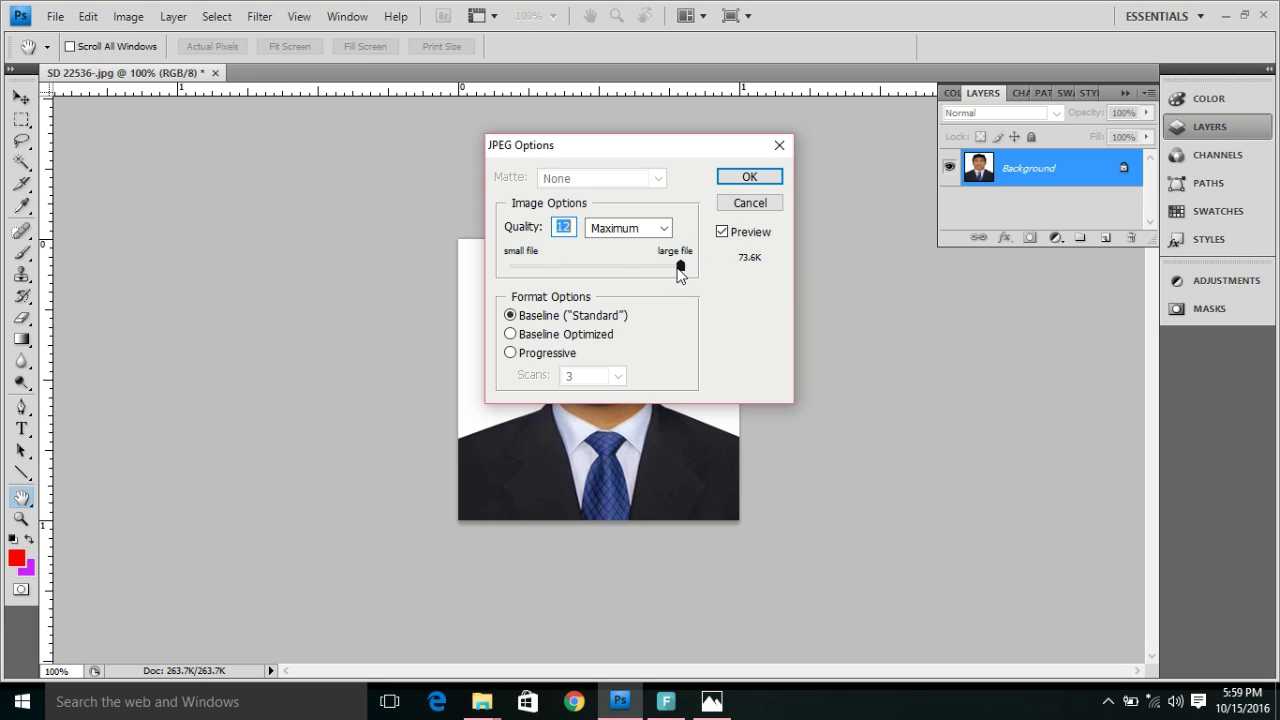
{"action": "mouse_move", "coordinate": [680, 268]}
{"action": "left_mouse_down"}
{"action": "mouse_move", "coordinate": [527, 293]}
{"action": "mouse_move", "coordinate": [702, 271]}
{"action": "left_mouse_up"}
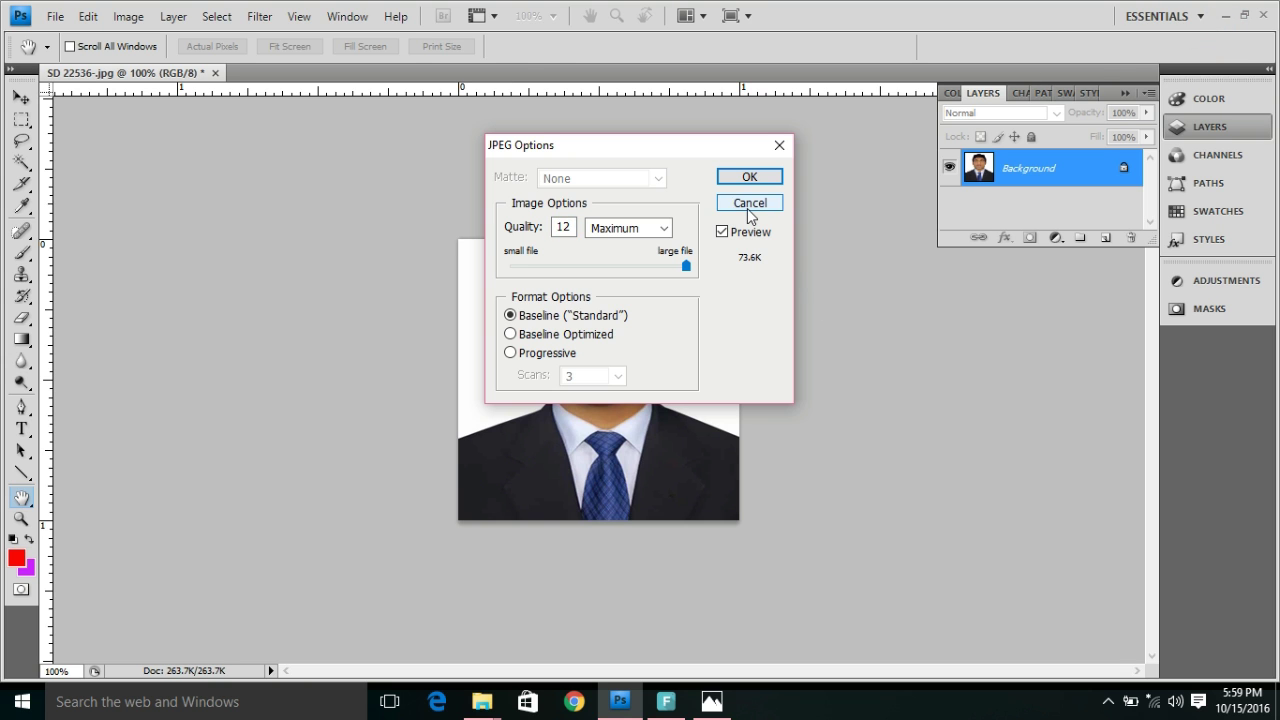
{"action": "left_click", "coordinate": [748, 204]}
- View the image requirements in the Desktop picture 2 (2), including the photo's file size limit
{"action": "left_click", "coordinate": [1225, 15]}
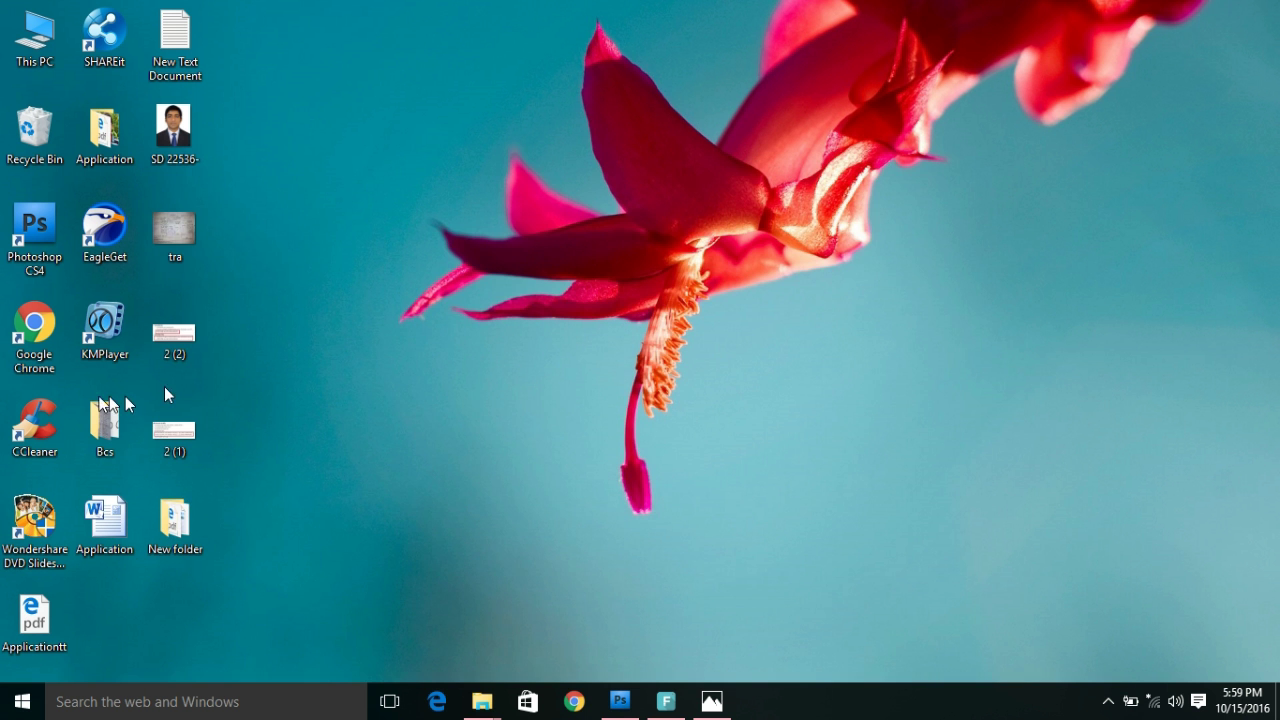
{"action": "left_click", "coordinate": [190, 349]}
{"action": "left_click", "coordinate": [182, 355]}
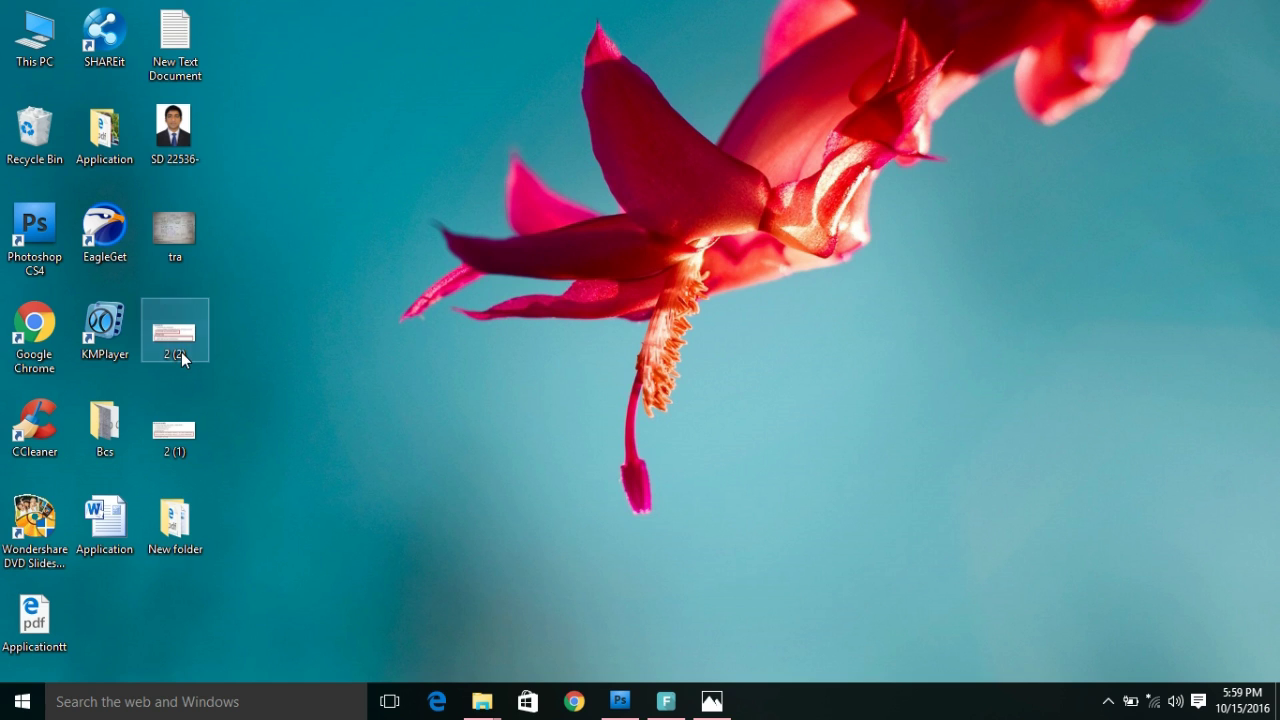
{"action": "double_click", "coordinate": [184, 333]}
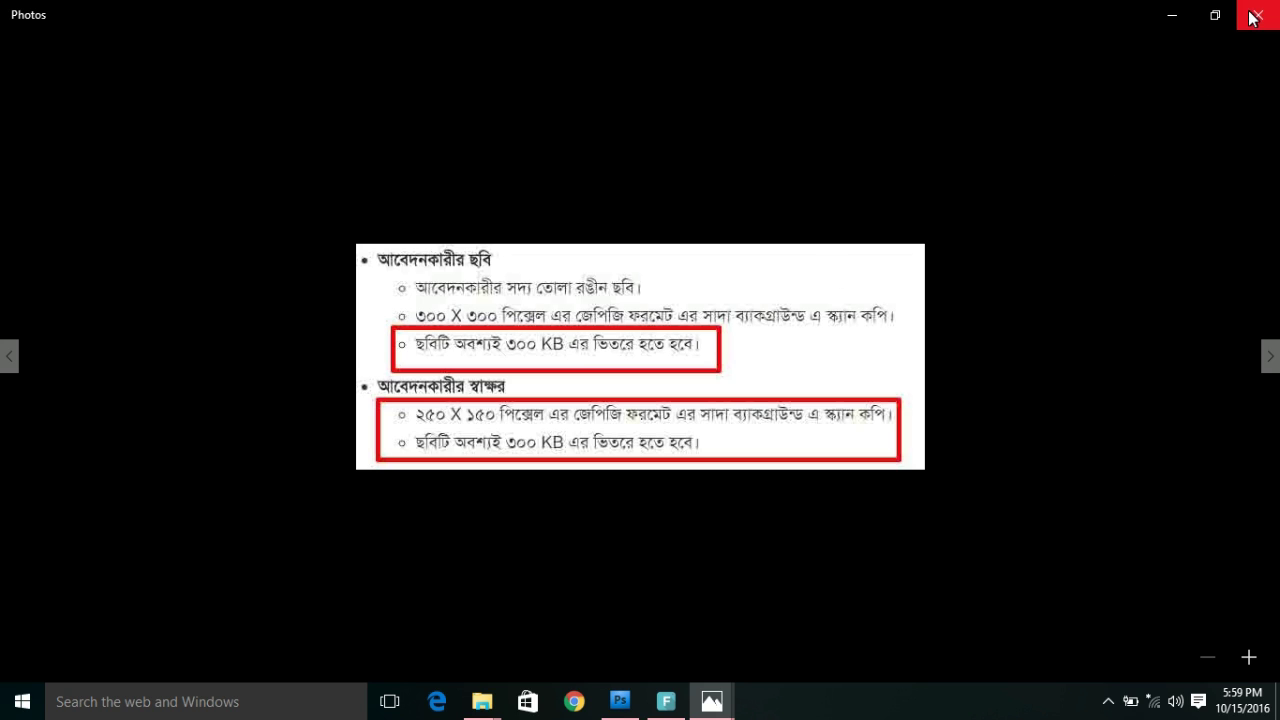
{"action": "left_click", "coordinate": [1165, 16]}
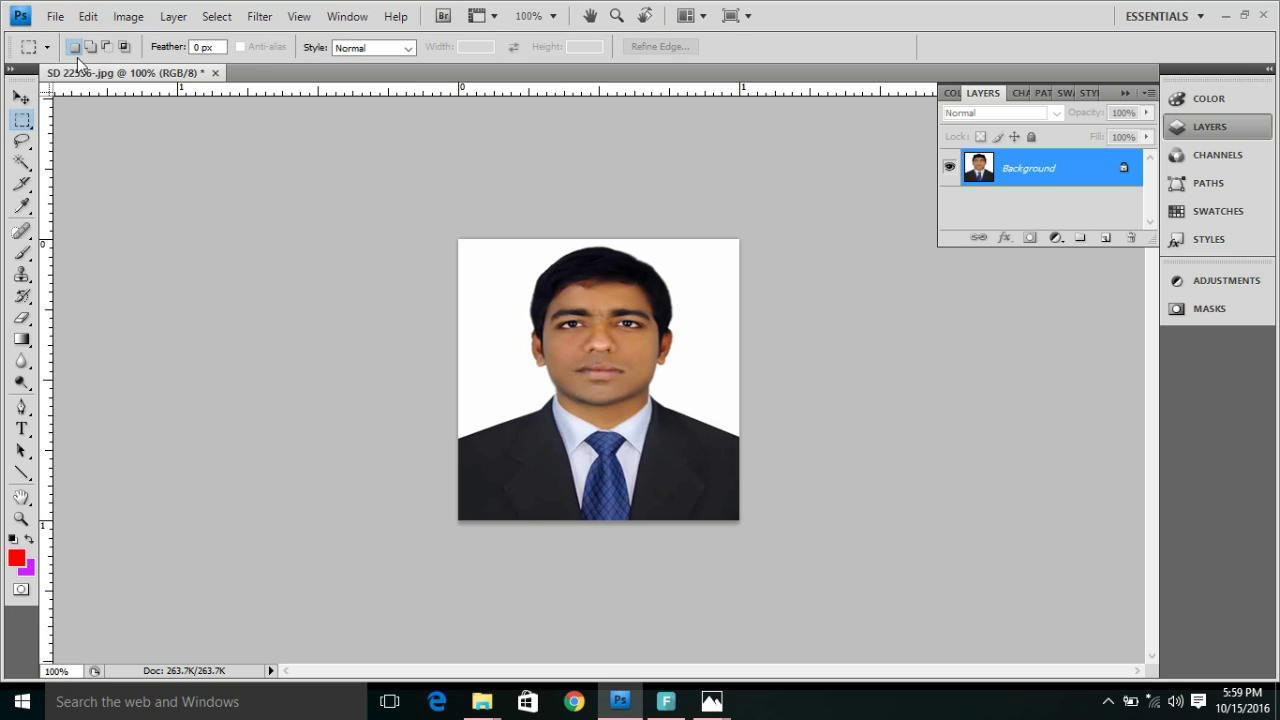
- Save the resized portrait as a separate JPEG named job on the Desktop
{"action": "left_click", "coordinate": [55, 16]}
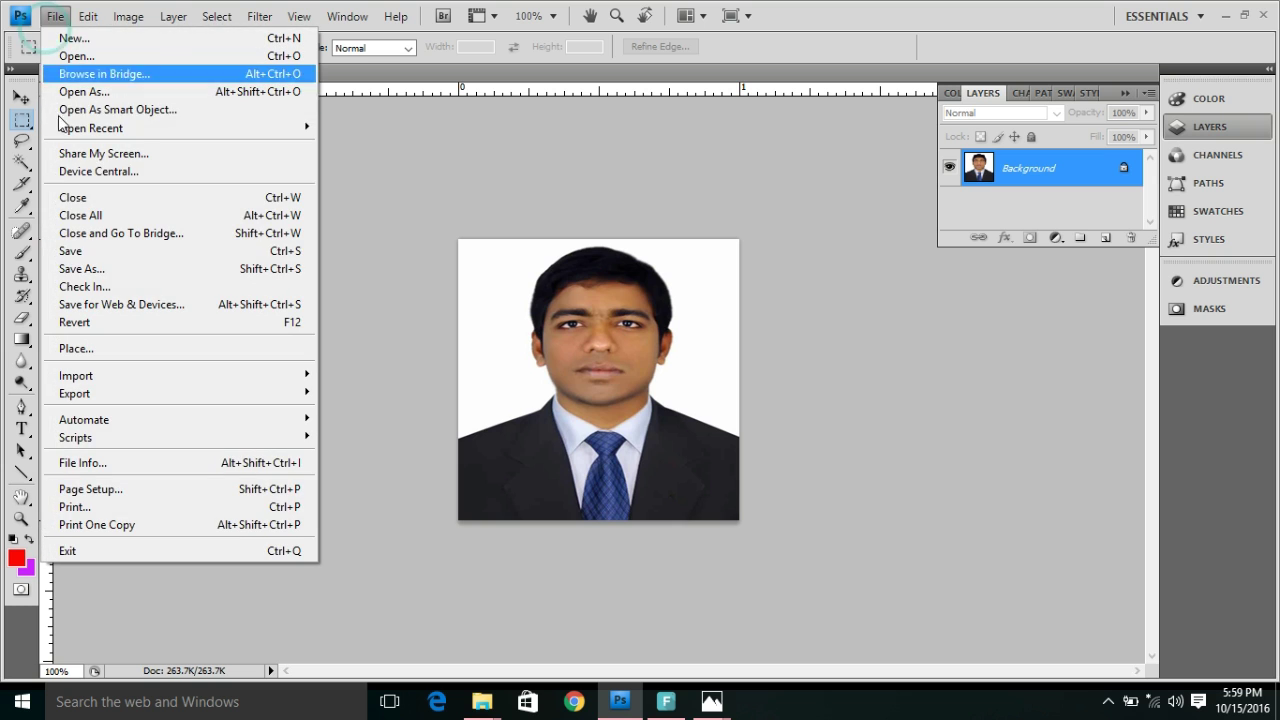
{"action": "left_click", "coordinate": [91, 268]}
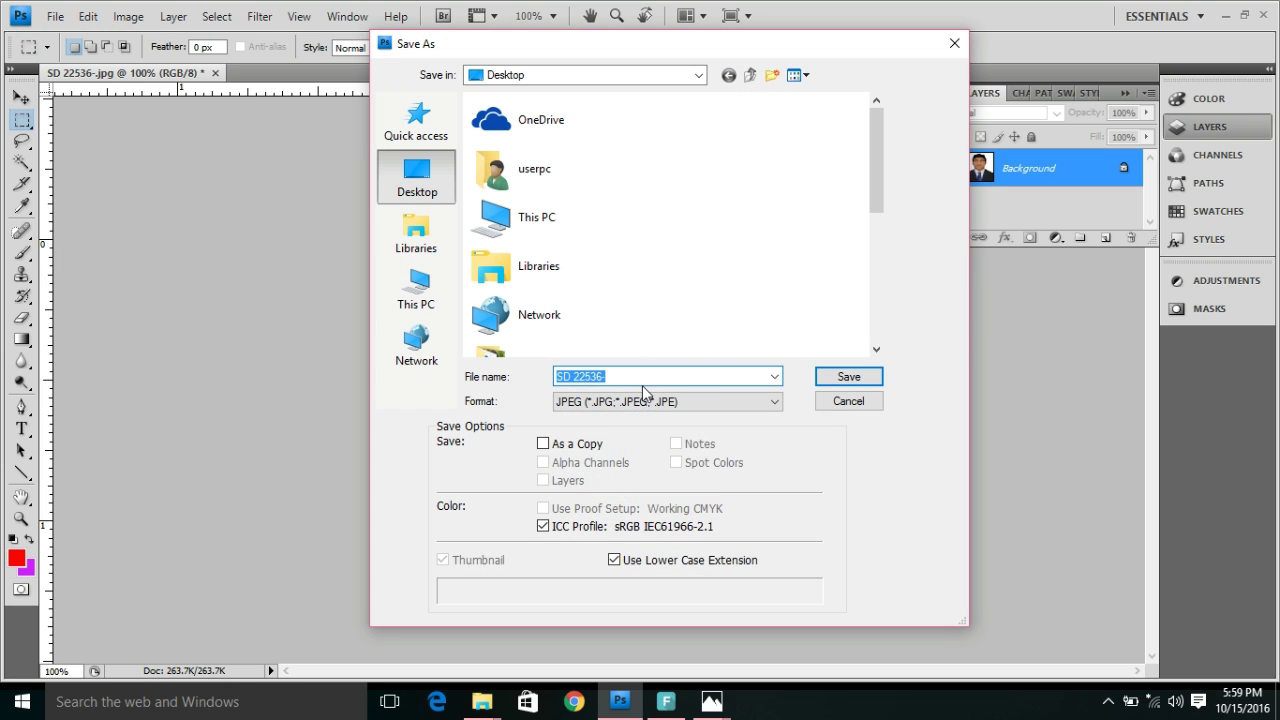
{"action": "type", "text": "i"}
{"action": "left_click", "coordinate": [834, 380]}
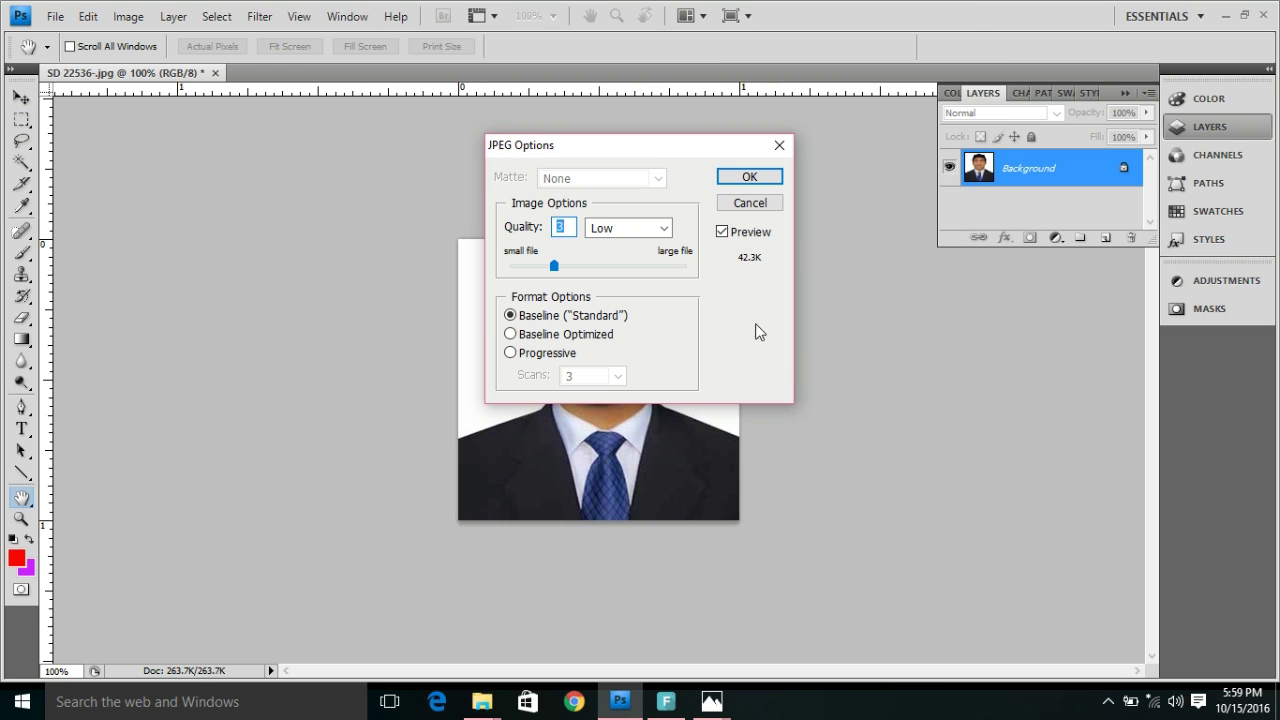
- Compare the estimated JPEG file size at various quality settings between 1 and 12
{"action": "left_click", "coordinate": [683, 266]}
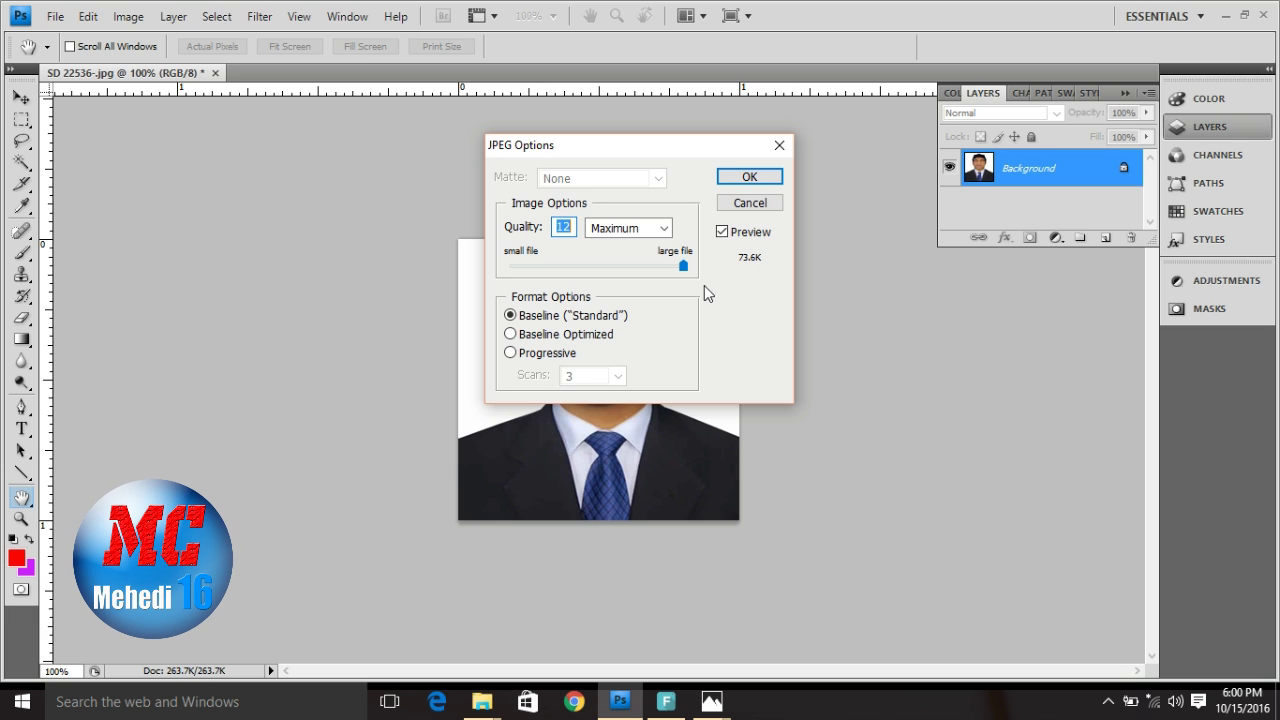
{"action": "left_click_drag", "start_coordinate": [604, 268], "coordinate": [629, 286]}
{"action": "left_click", "coordinate": [571, 267]}
{"action": "left_click", "coordinate": [551, 266]}
{"action": "left_click", "coordinate": [535, 266]}
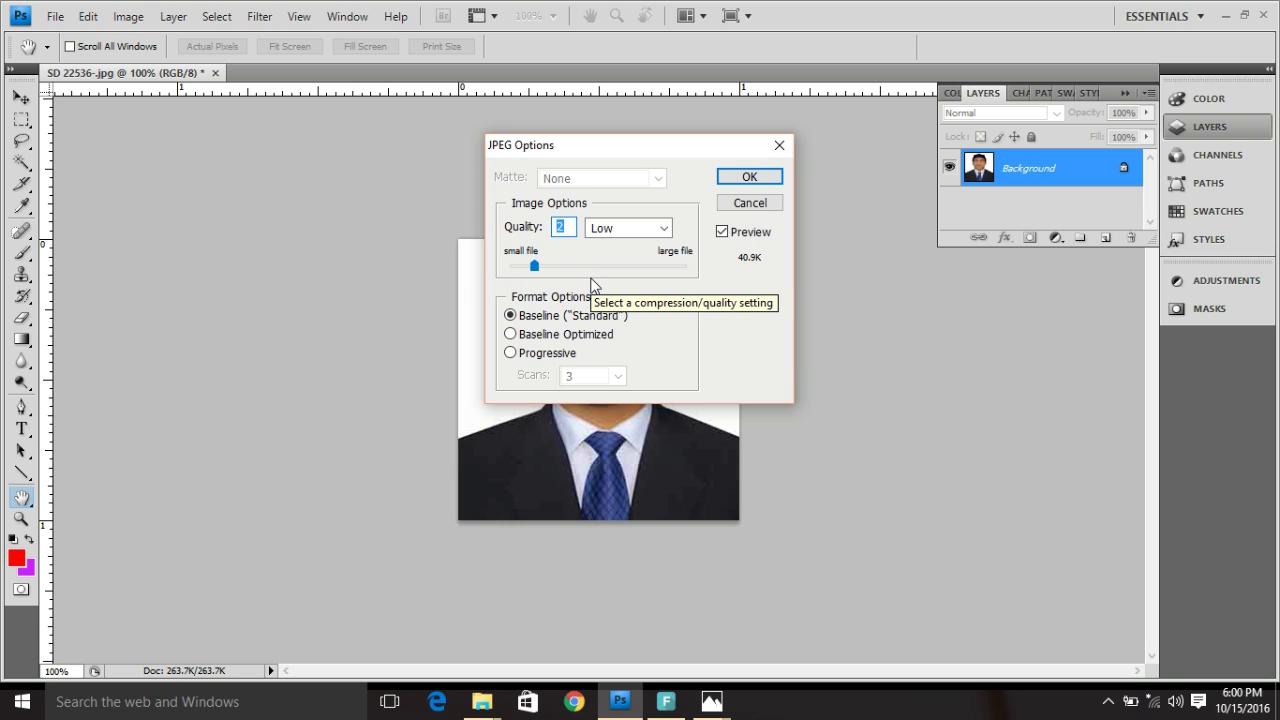
{"action": "left_click", "coordinate": [609, 266]}
{"action": "left_click", "coordinate": [658, 266]}
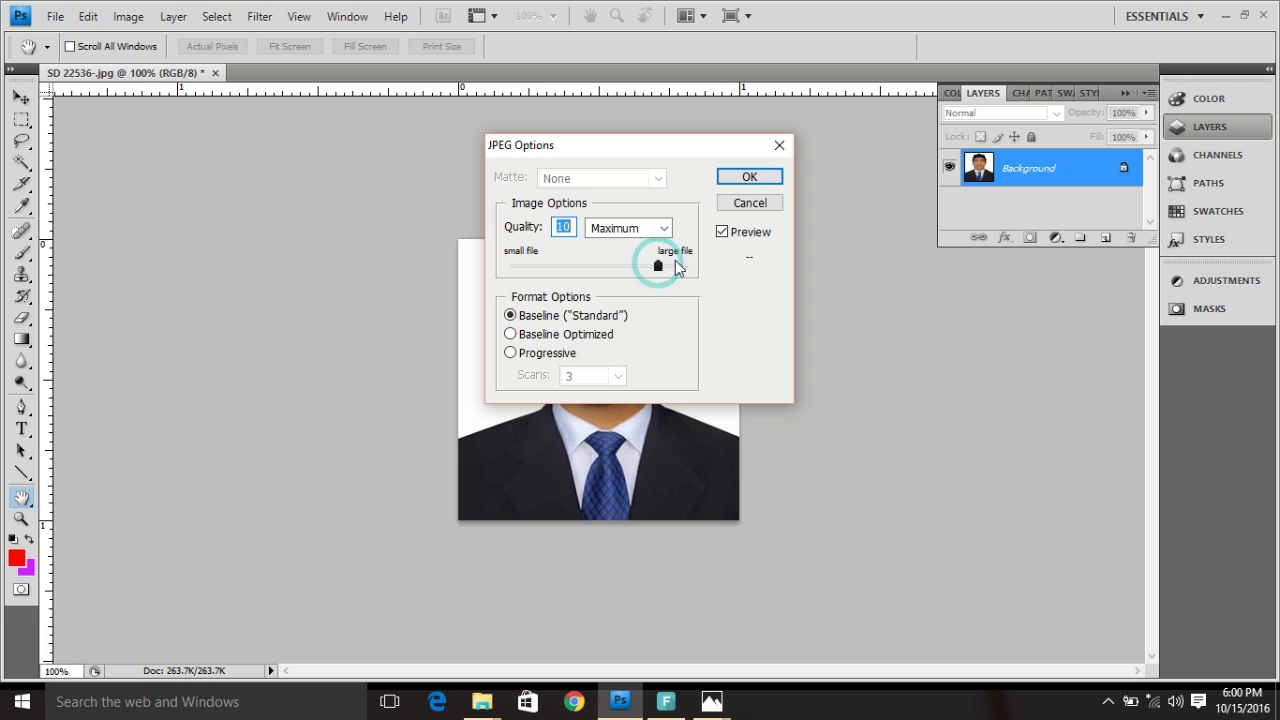
{"action": "left_click", "coordinate": [681, 268]}
{"action": "left_click_drag", "start_coordinate": [586, 268], "coordinate": [517, 269]}
{"action": "left_click", "coordinate": [521, 268]}
{"action": "left_click", "coordinate": [521, 268]}
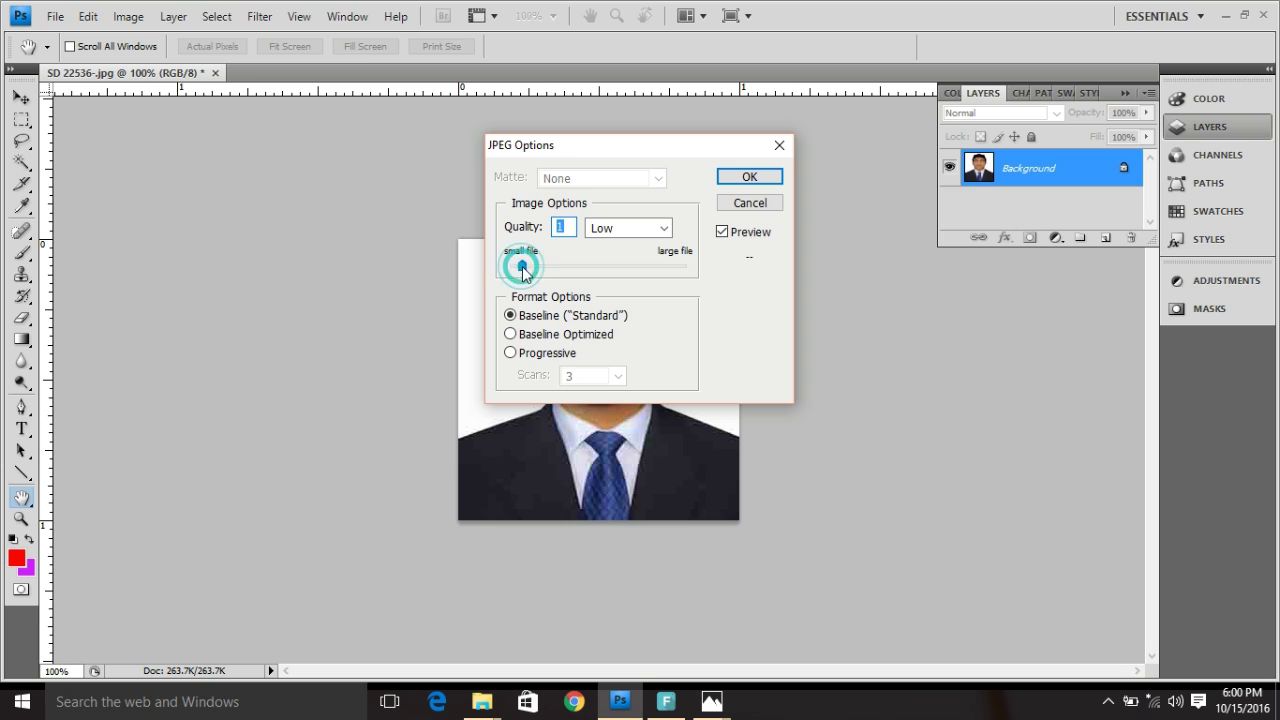
- Set the JPEG quality to 12 (Maximum) and finish saving the portrait
{"action": "left_click_drag", "start_coordinate": [541, 270], "coordinate": [684, 279]}
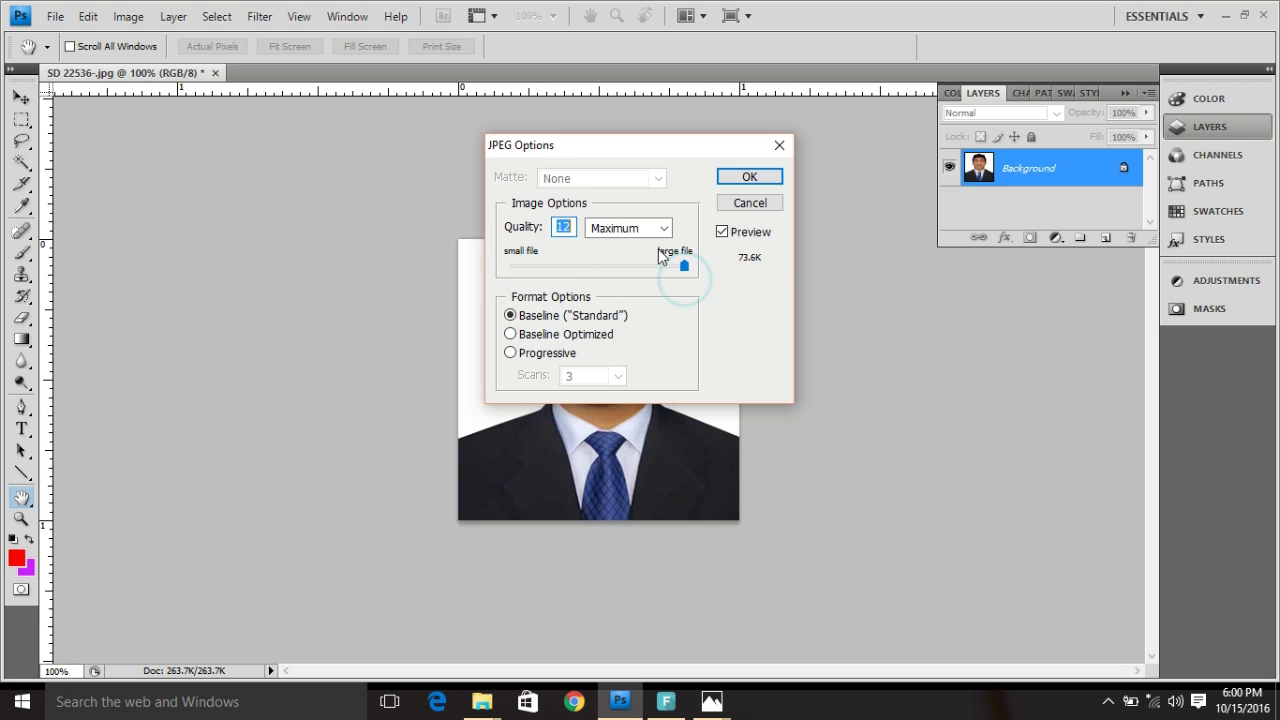
{"action": "left_click", "coordinate": [749, 176]}
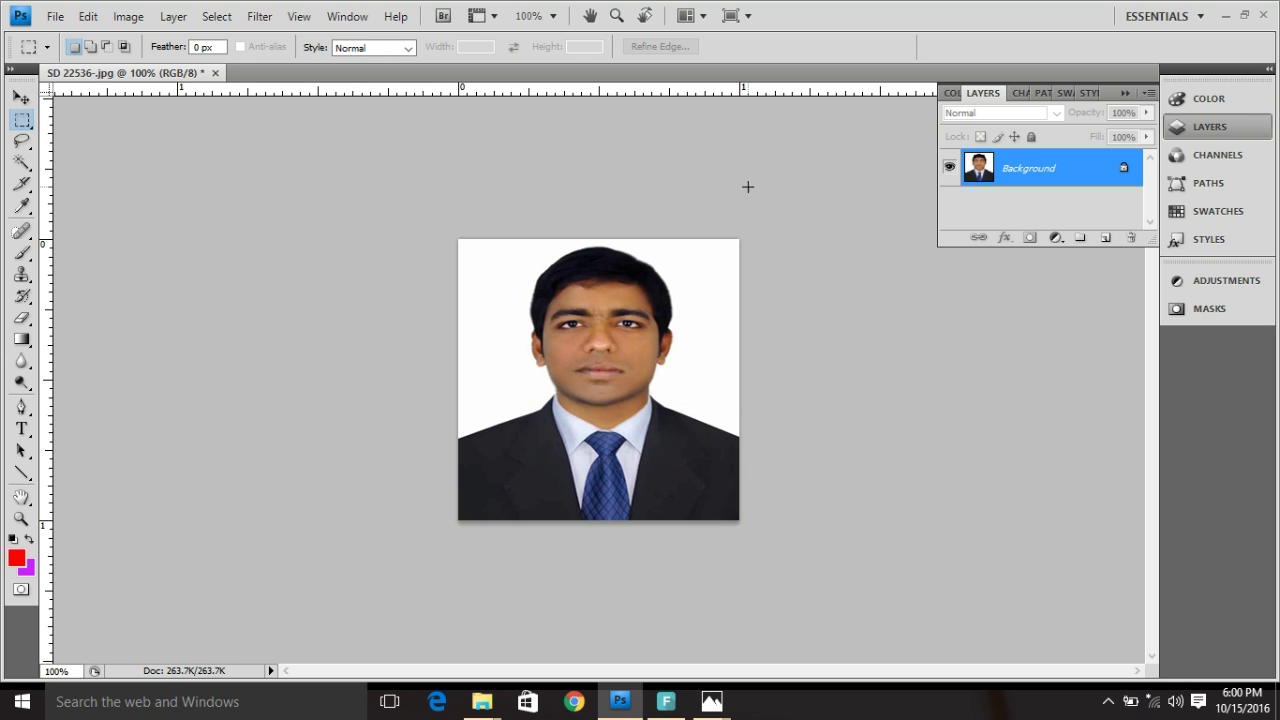
- View the saved job portrait from the Desktop in Photos and close it
{"action": "left_click", "coordinate": [1224, 18]}
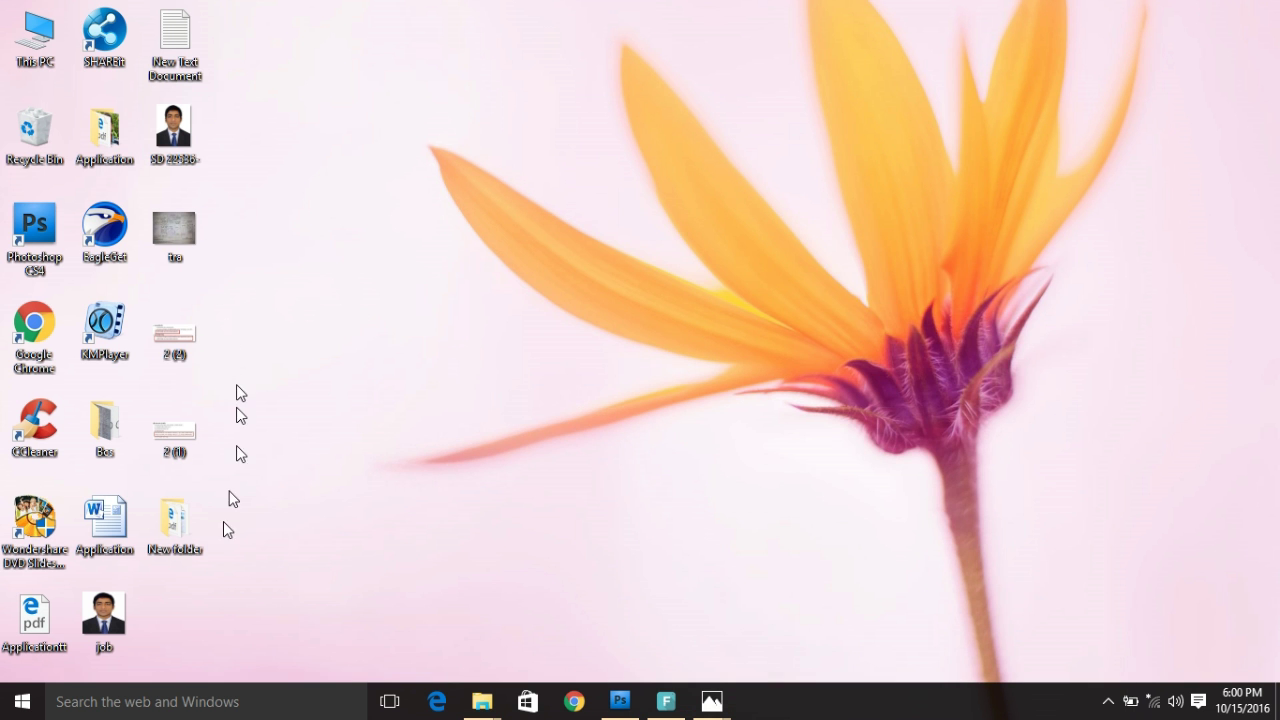
{"action": "left_click_drag", "start_coordinate": [285, 507], "coordinate": [262, 60]}
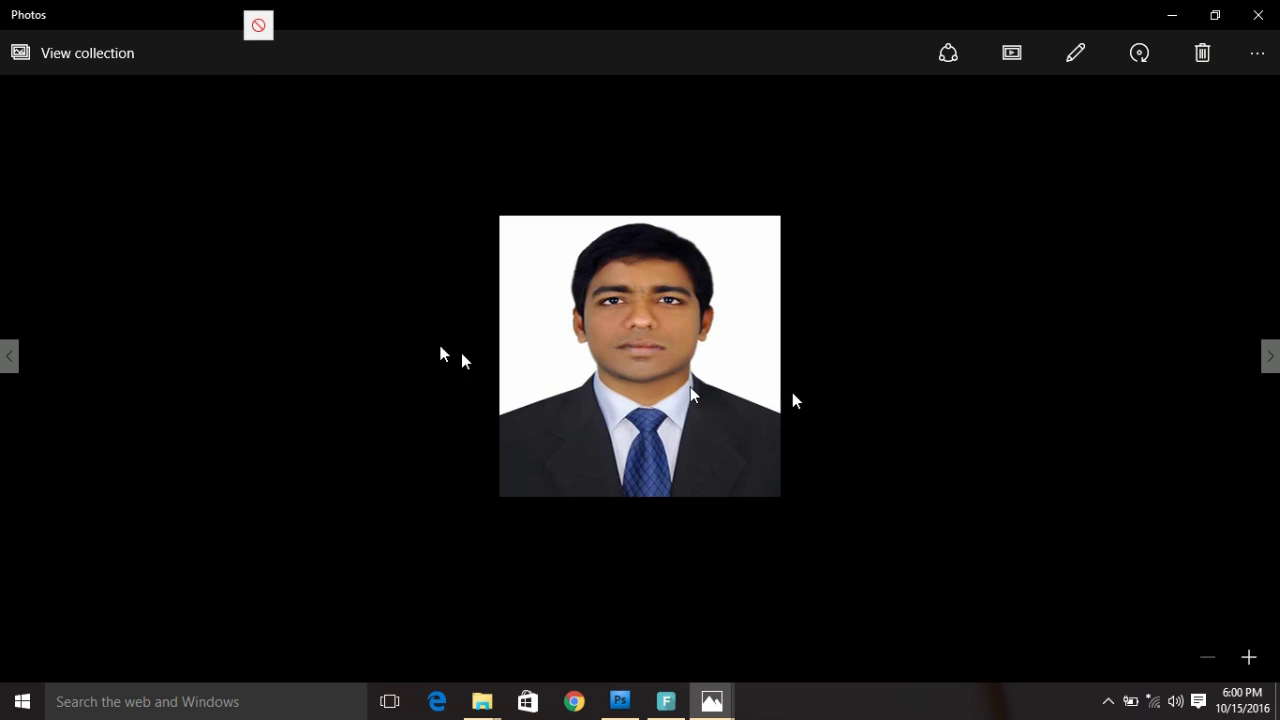
{"action": "left_click", "coordinate": [1254, 22]}
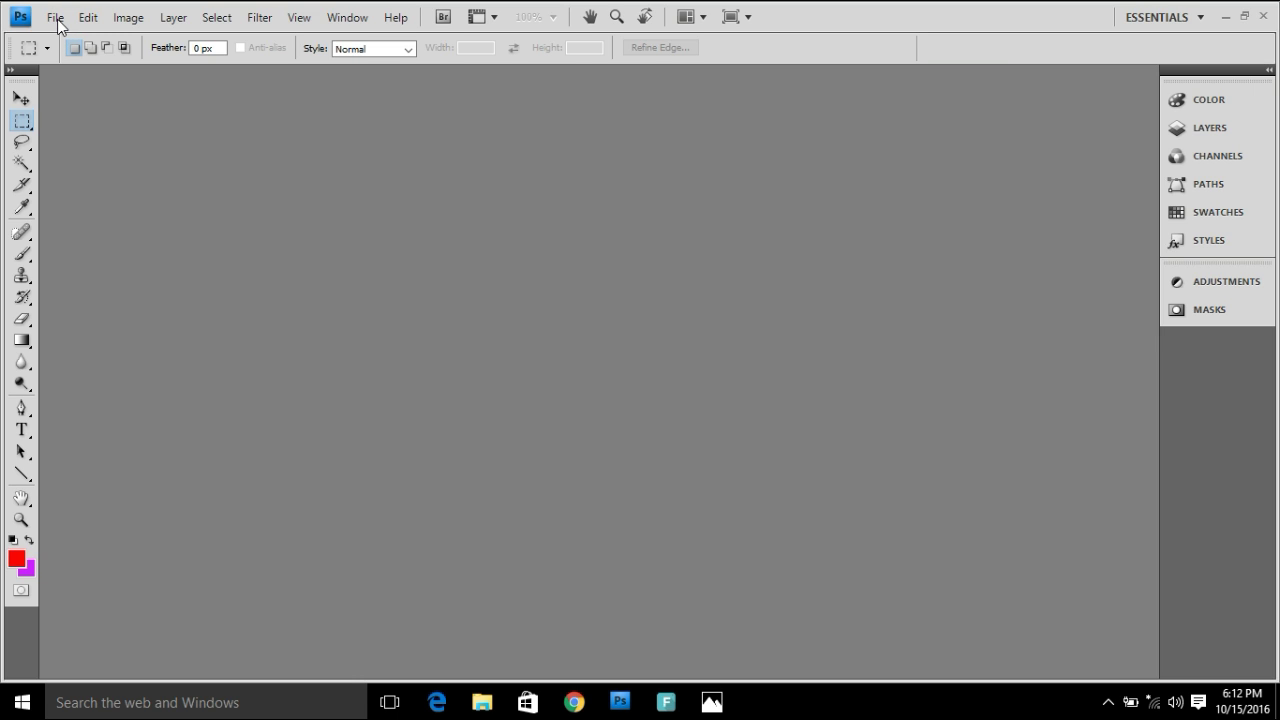
- Open the signature photo Photo0135 from the Desktop in Photoshop
{"action": "left_click", "coordinate": [56, 18]}
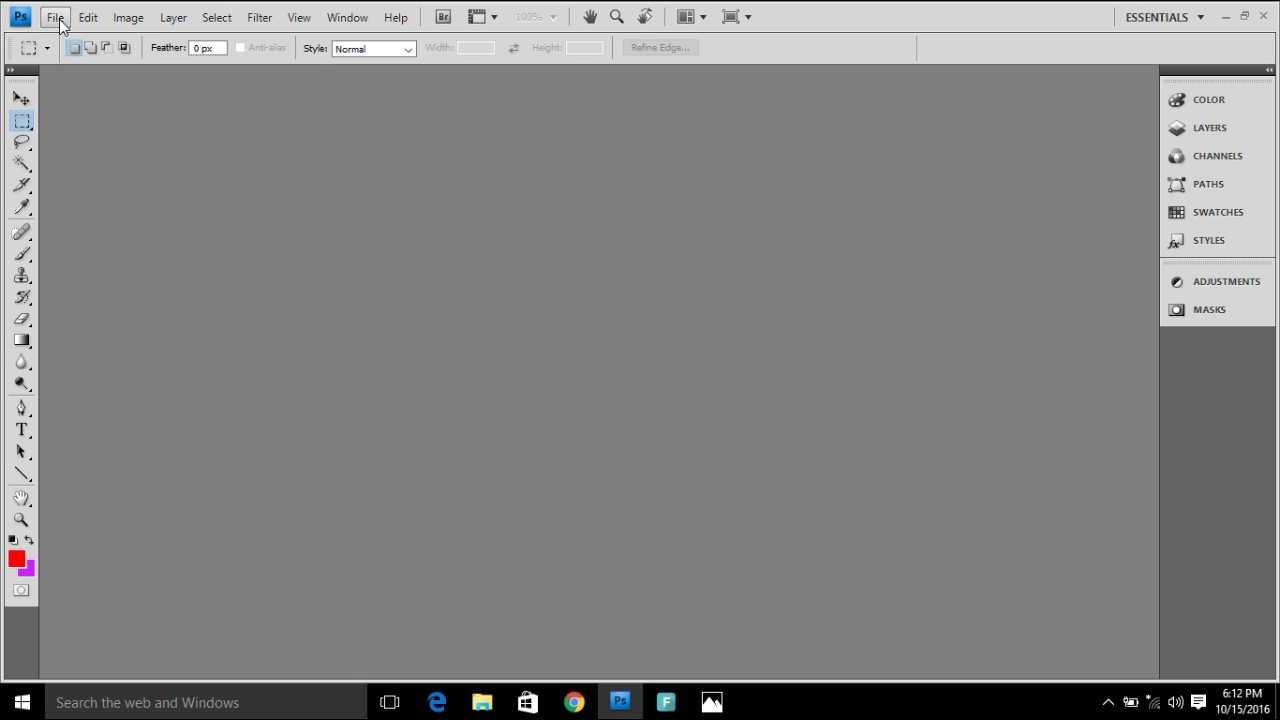
{"action": "left_click", "coordinate": [55, 18]}
{"action": "left_click", "coordinate": [70, 56]}
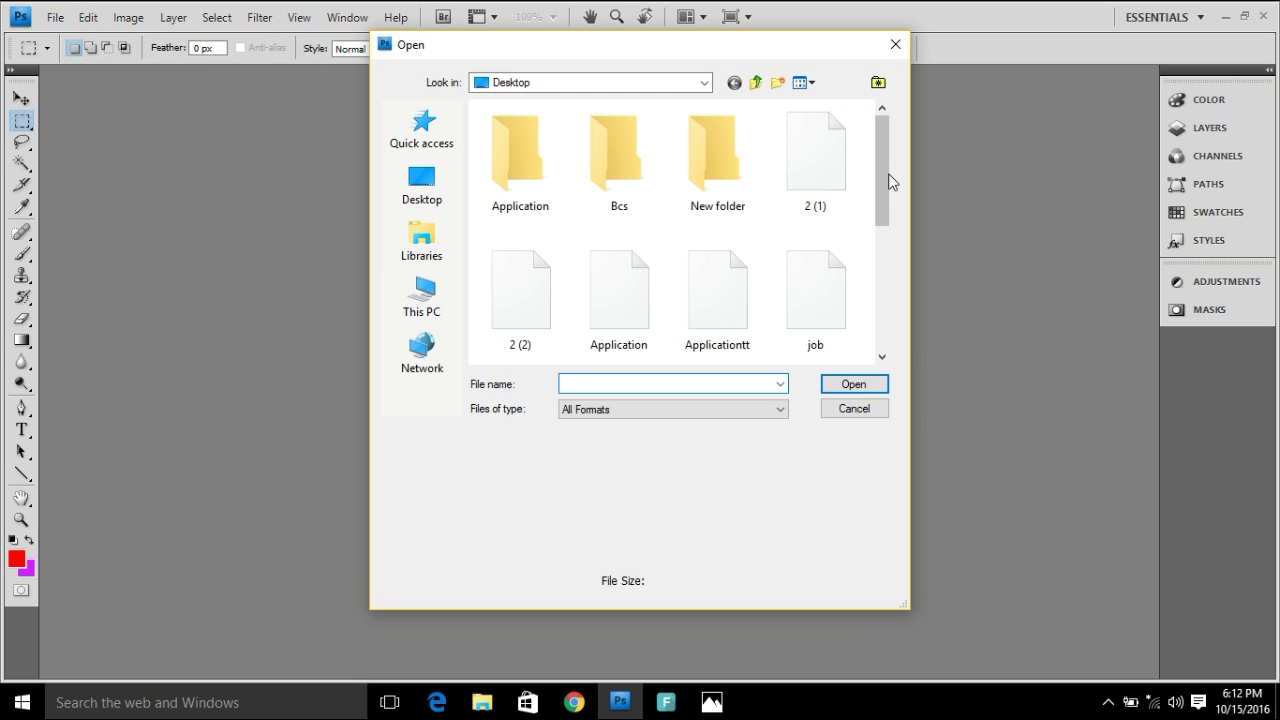
{"action": "left_click_drag", "start_coordinate": [882, 180], "coordinate": [890, 340]}
{"action": "scroll", "coordinate": [889, 338], "scroll_direction": "up", "scroll_amount": 1}
{"action": "left_click", "coordinate": [745, 288]}
{"action": "left_click", "coordinate": [841, 390]}
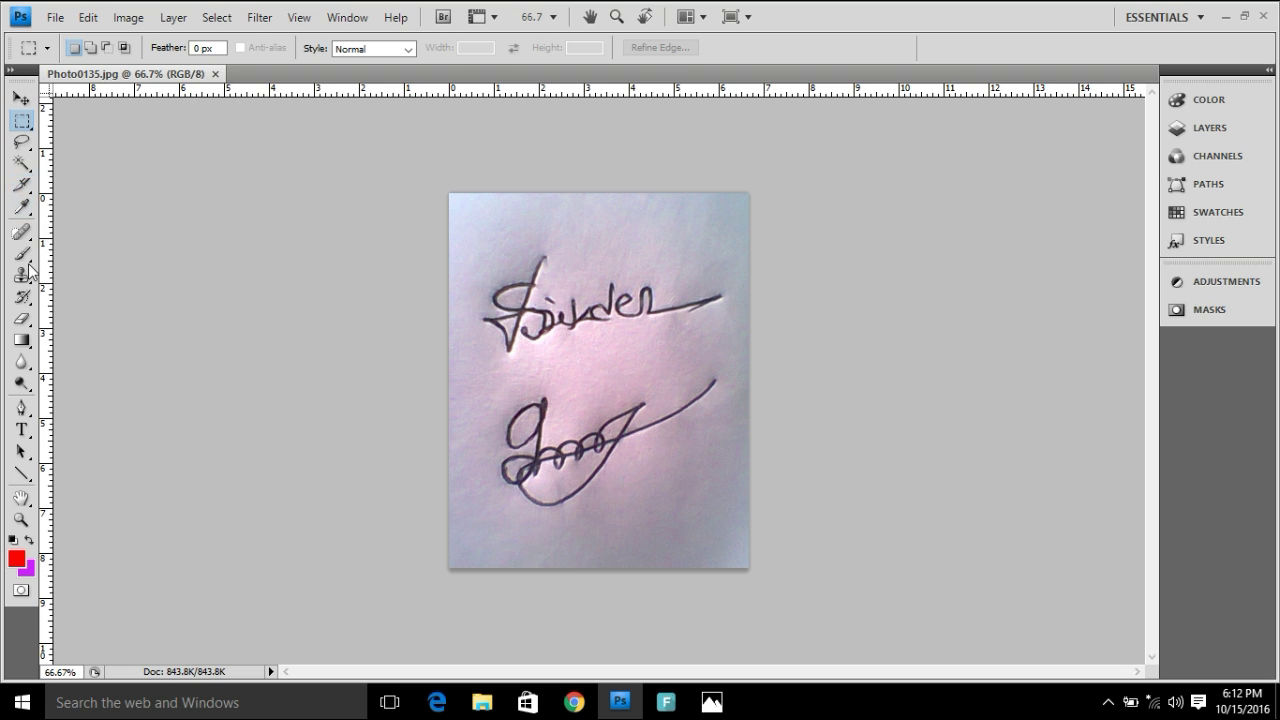
- Crop the photo with the Crop tool to a wide rectangle around the lower signature
{"action": "left_click", "coordinate": [22, 185]}
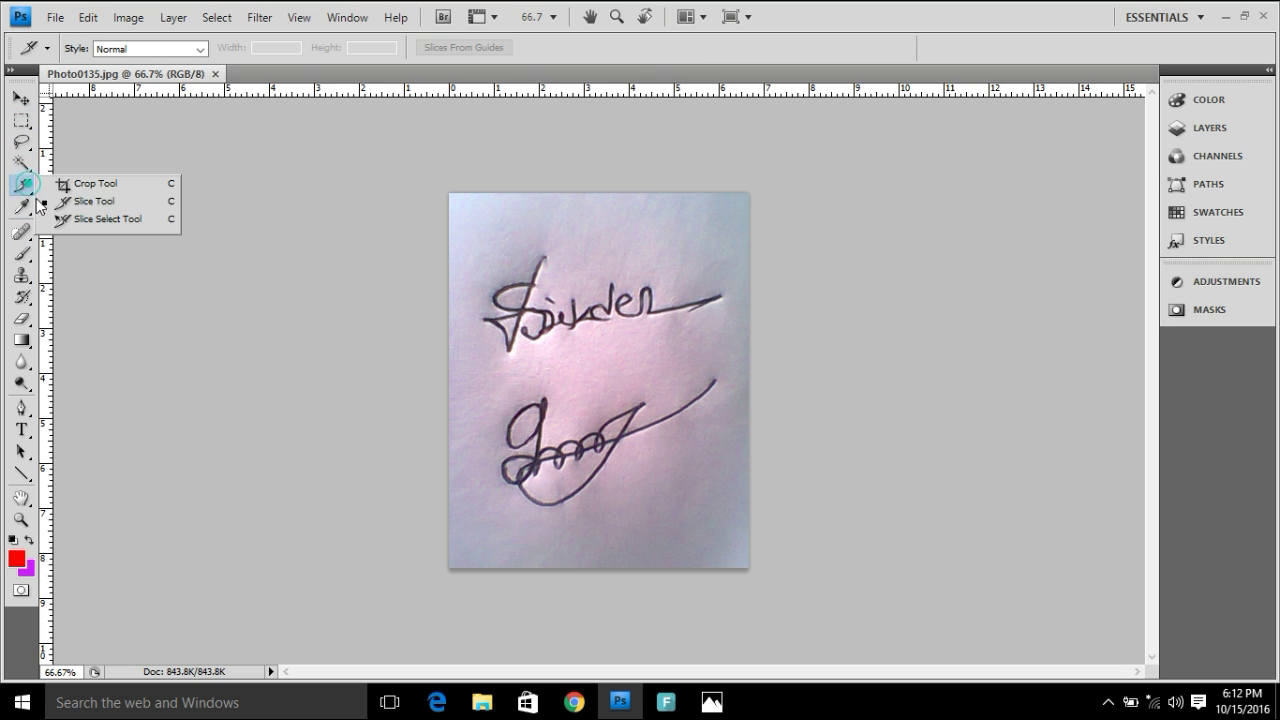
{"action": "left_click", "coordinate": [95, 183]}
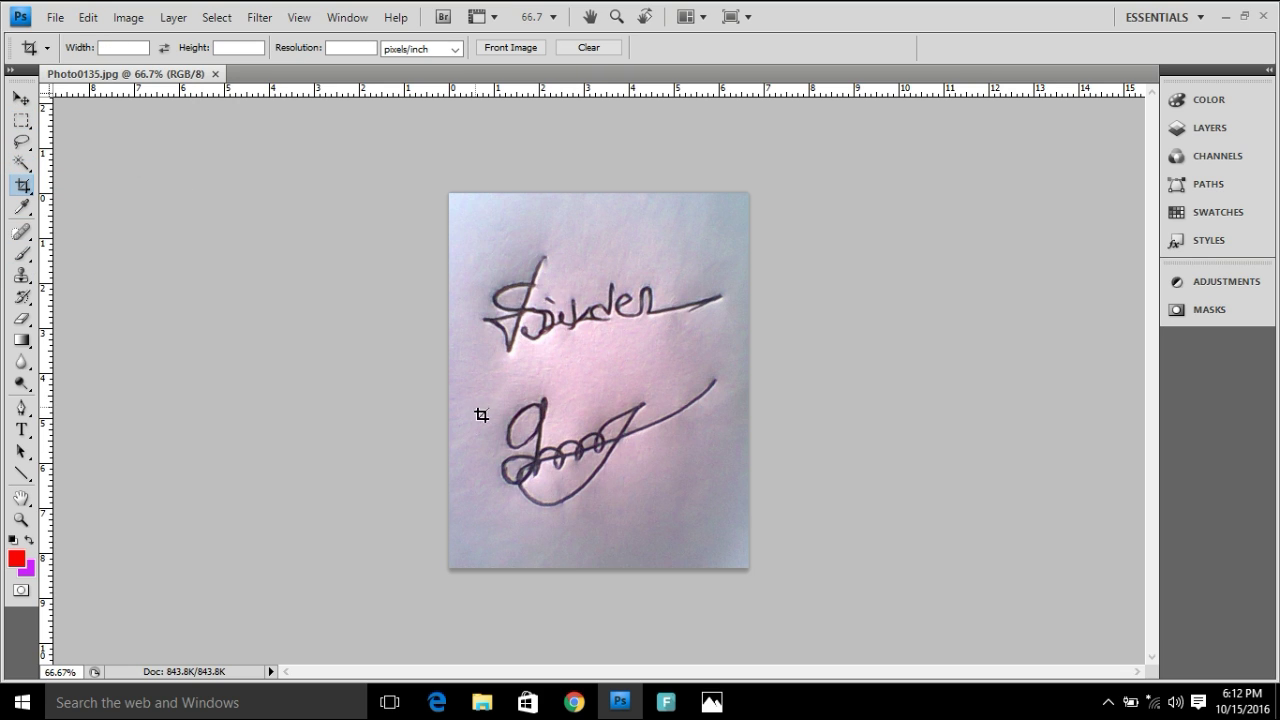
{"action": "mouse_move", "coordinate": [482, 386]}
{"action": "left_mouse_down"}
{"action": "mouse_move", "coordinate": [561, 467]}
{"action": "mouse_move", "coordinate": [674, 518]}
{"action": "mouse_move", "coordinate": [729, 532]}
{"action": "mouse_move", "coordinate": [747, 519]}
{"action": "left_mouse_up"}
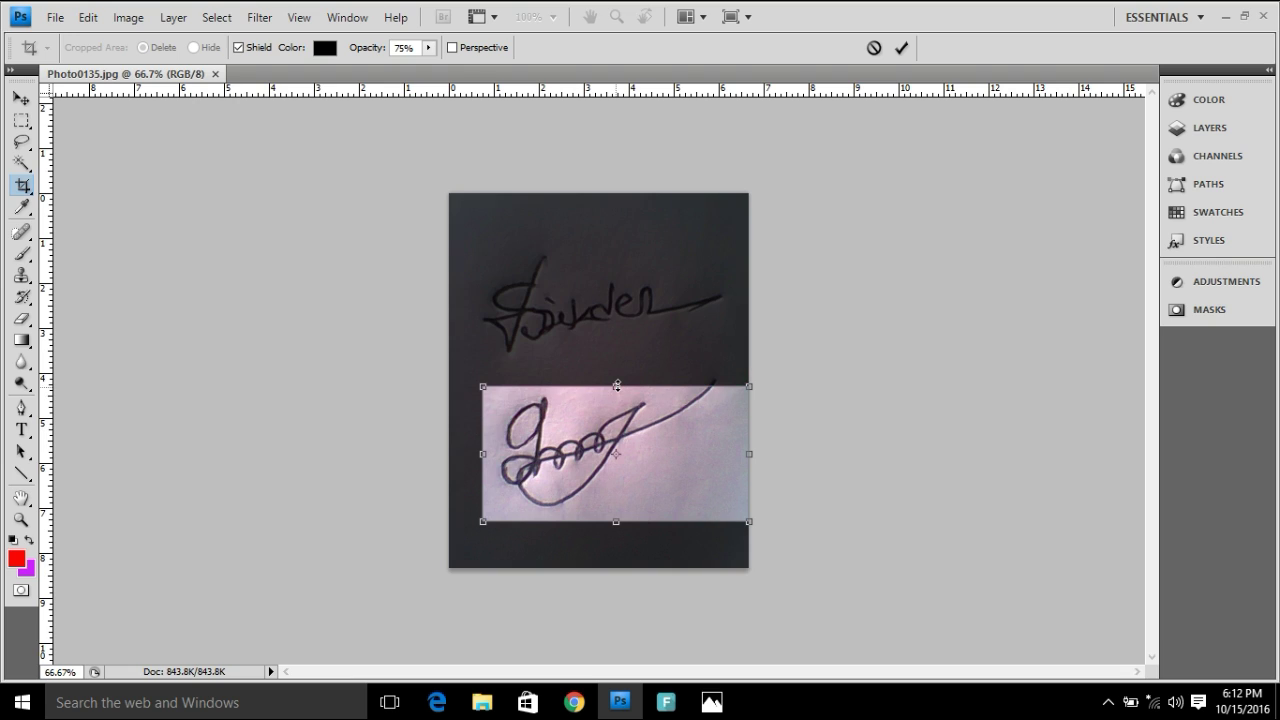
{"action": "left_click_drag", "start_coordinate": [616, 386], "coordinate": [619, 371]}
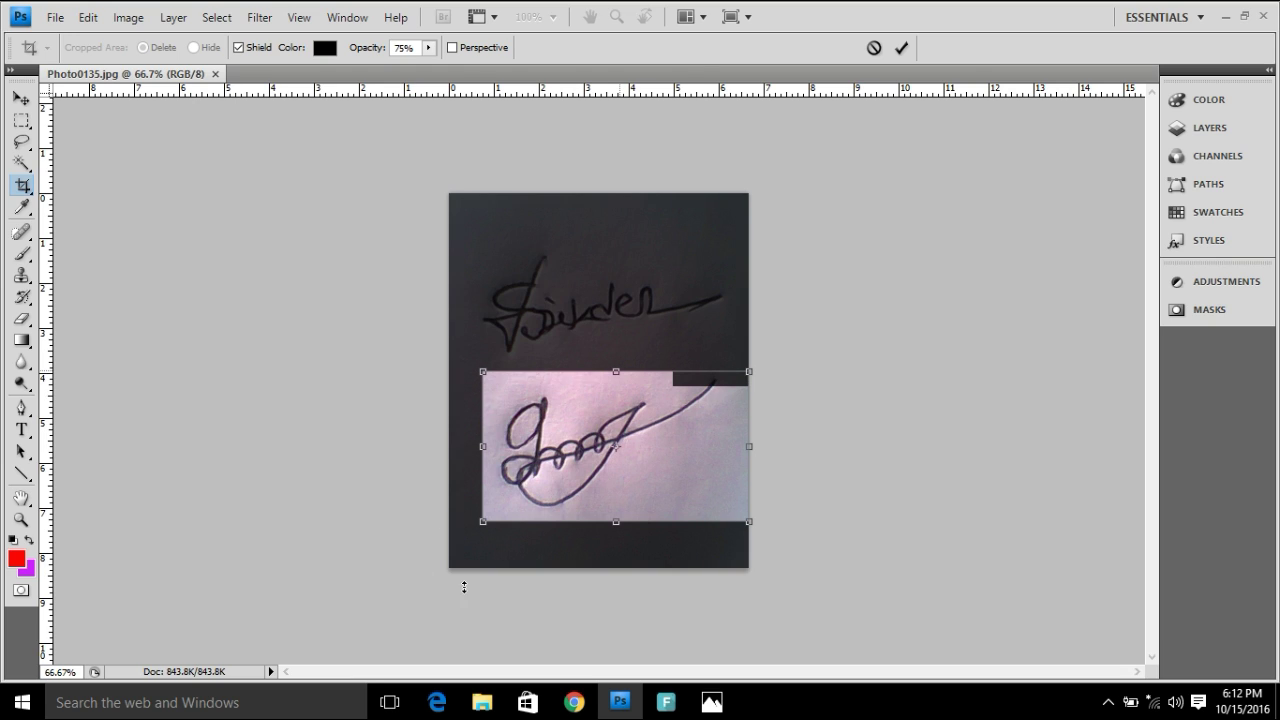
{"action": "left_click_drag", "start_coordinate": [613, 374], "coordinate": [625, 396]}
{"action": "left_click_drag", "start_coordinate": [616, 521], "coordinate": [616, 516]}
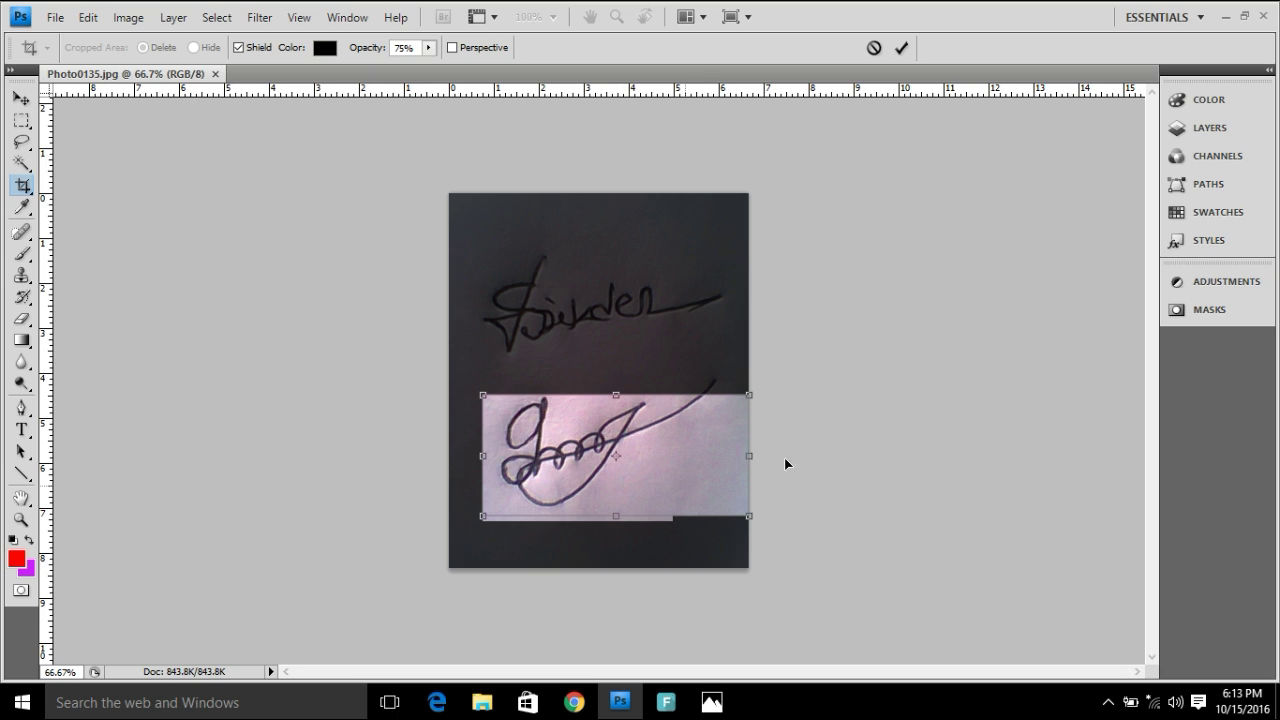
{"action": "left_click_drag", "start_coordinate": [737, 455], "coordinate": [694, 455]}
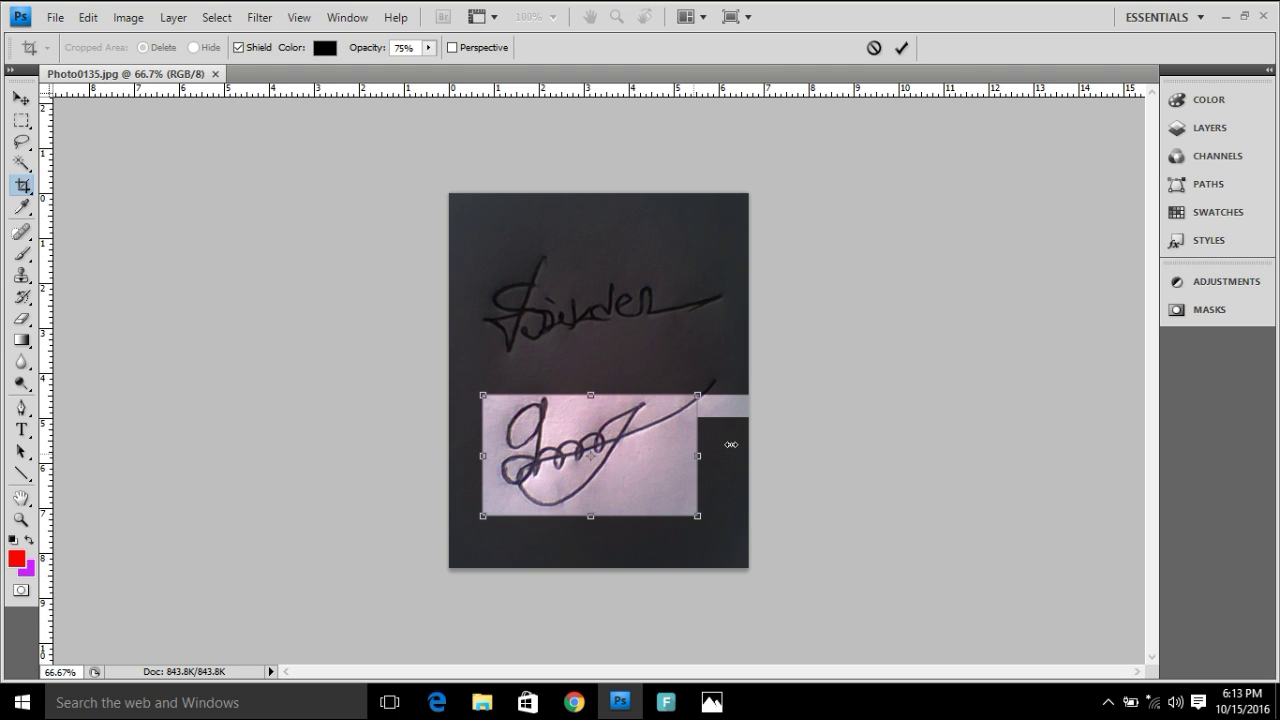
{"action": "key", "text": "Return"}
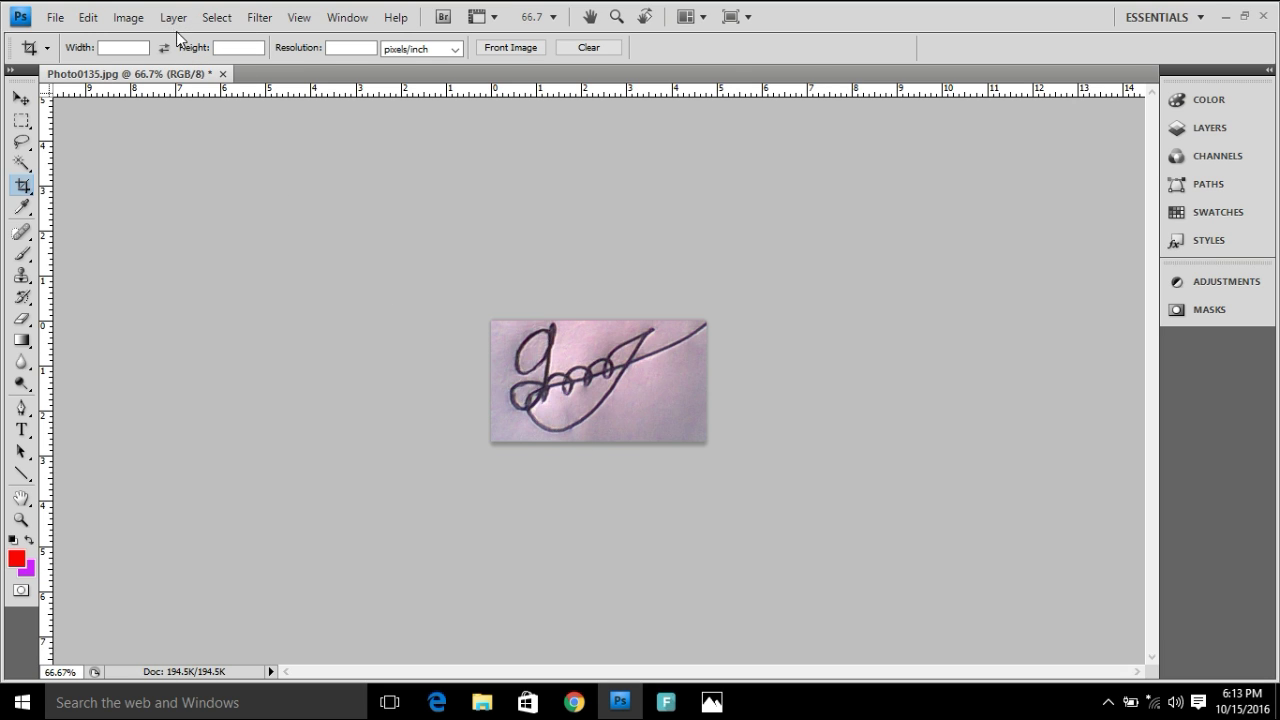
- Brighten the cropped signature with a Curves adjustment on the RGB channel, raising input 95 to output 135
{"action": "left_click", "coordinate": [128, 17]}
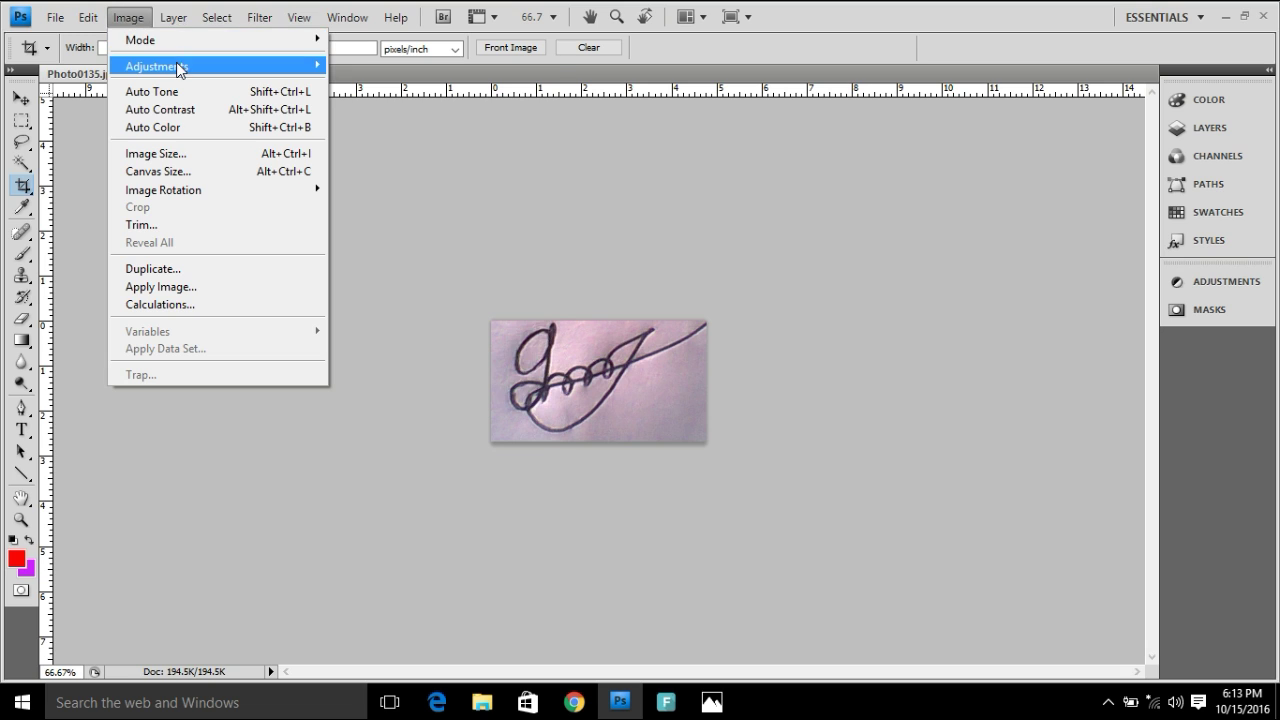
{"action": "mouse_move", "coordinate": [182, 70]}
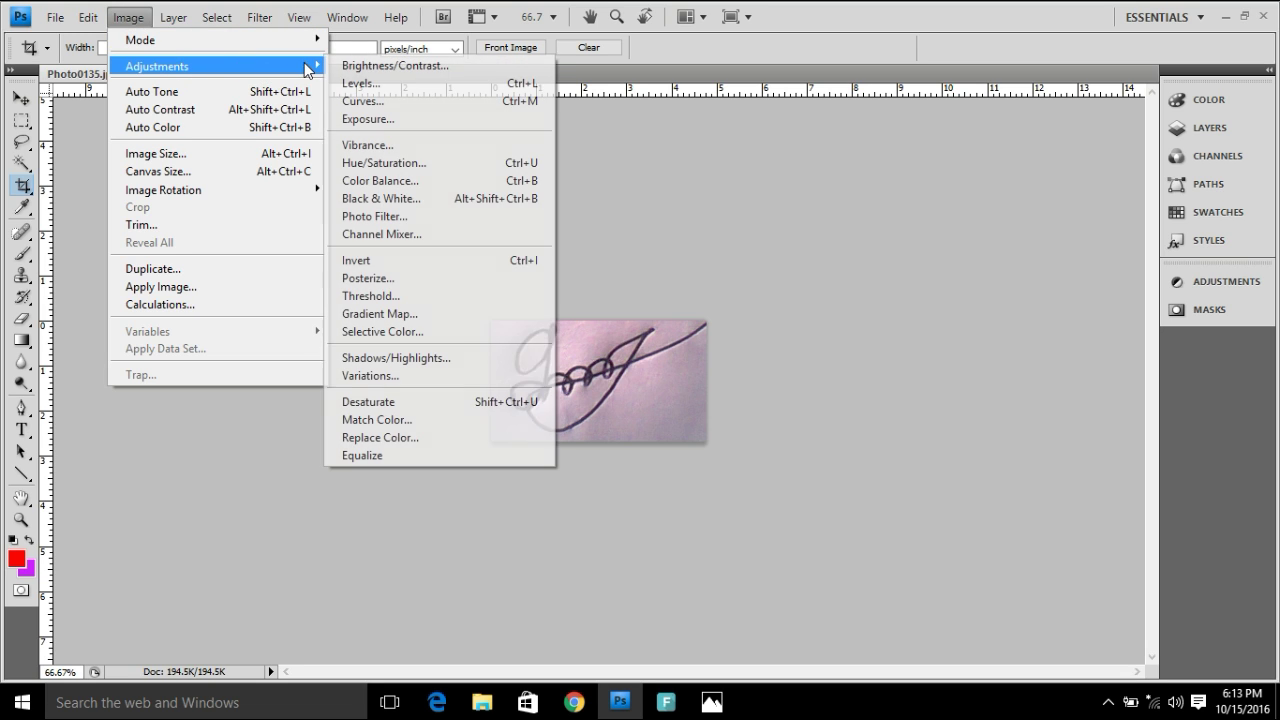
{"action": "left_click", "coordinate": [360, 100]}
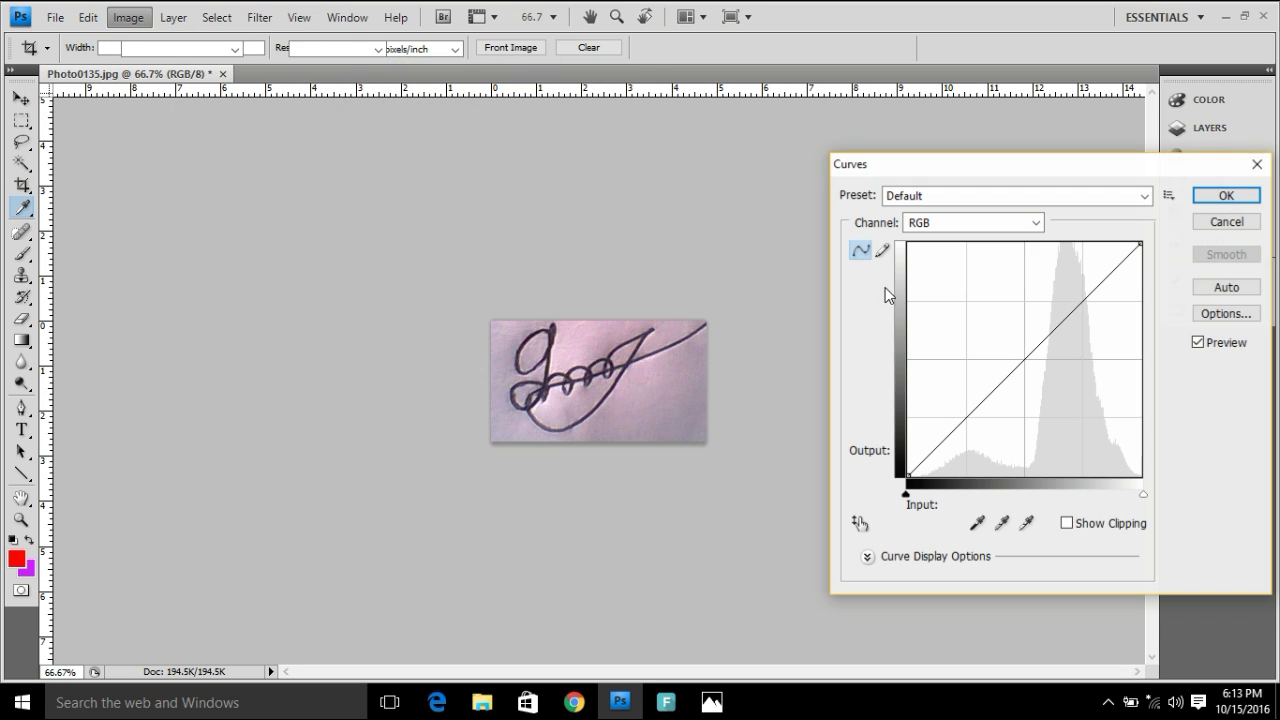
{"action": "left_click_drag", "start_coordinate": [1017, 362], "coordinate": [995, 352]}
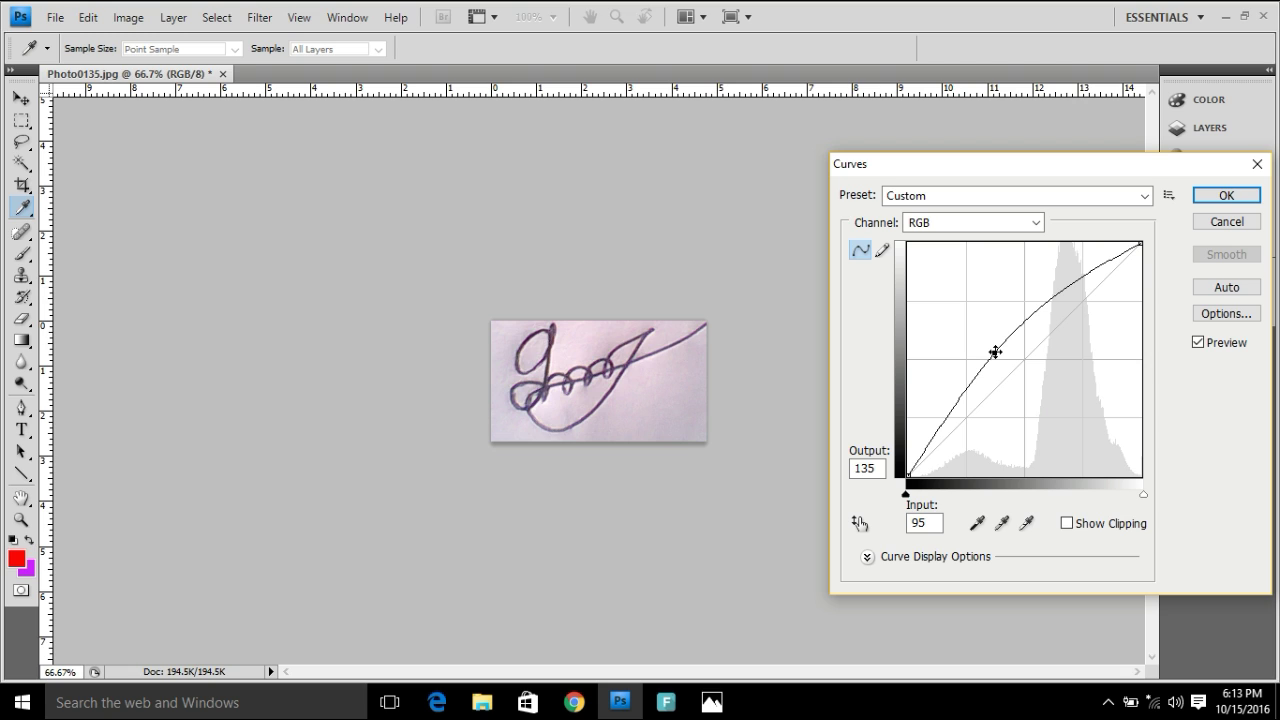
{"action": "left_click", "coordinate": [1228, 197]}
{"action": "key", "text": "c"}
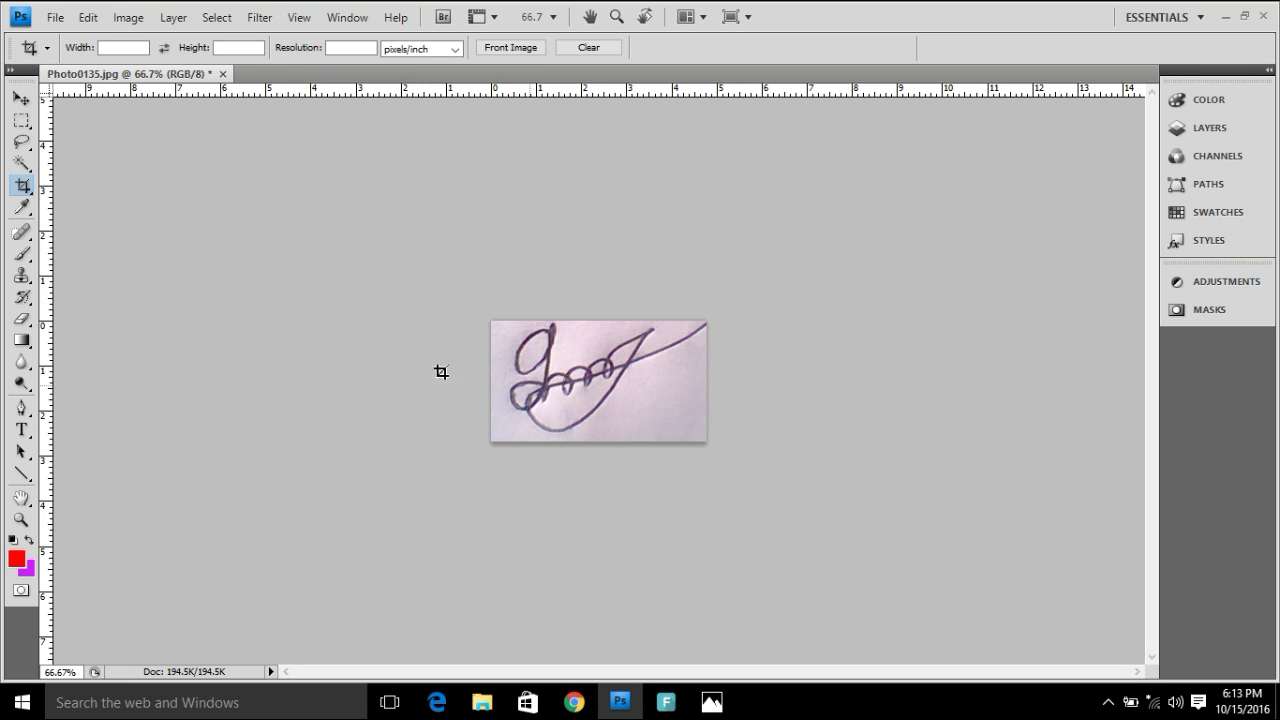
- Check the signature's pixel size and file size requirements in the Desktop picture 2 (2), and return to Photoshop
{"action": "left_click", "coordinate": [1224, 16]}
{"action": "double_click", "coordinate": [165, 356]}
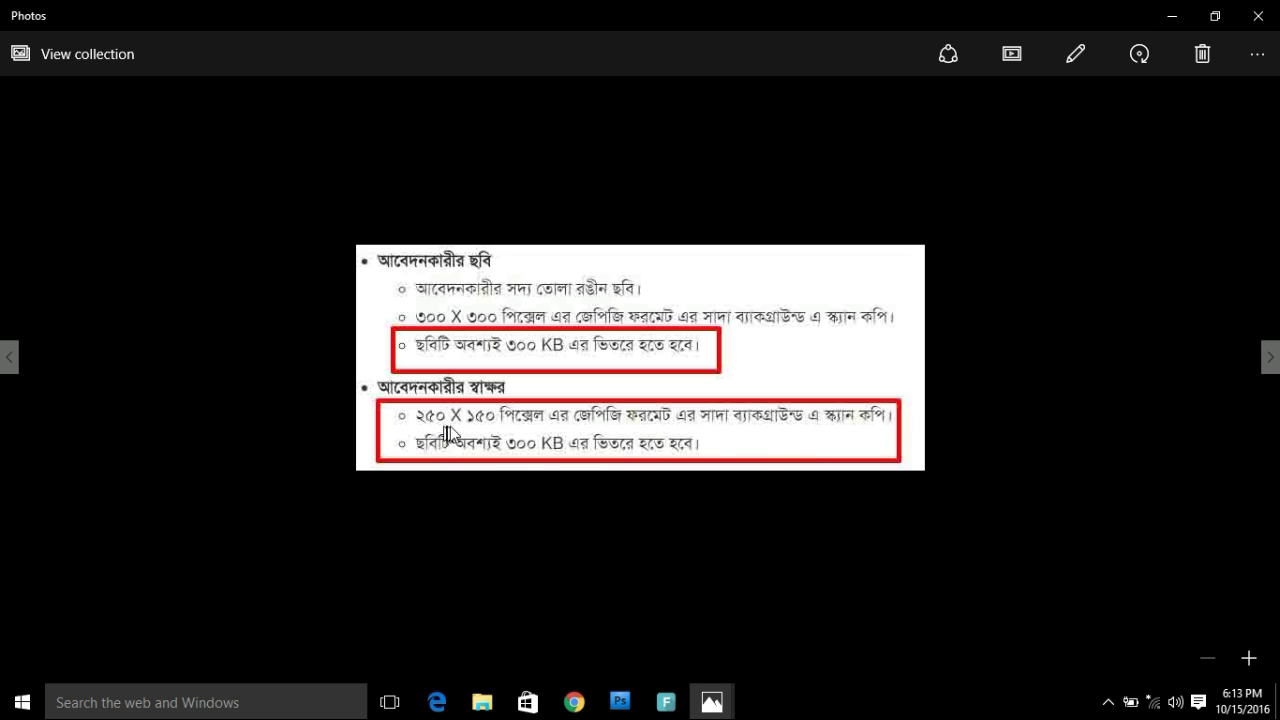
{"action": "left_click", "coordinate": [1168, 30]}
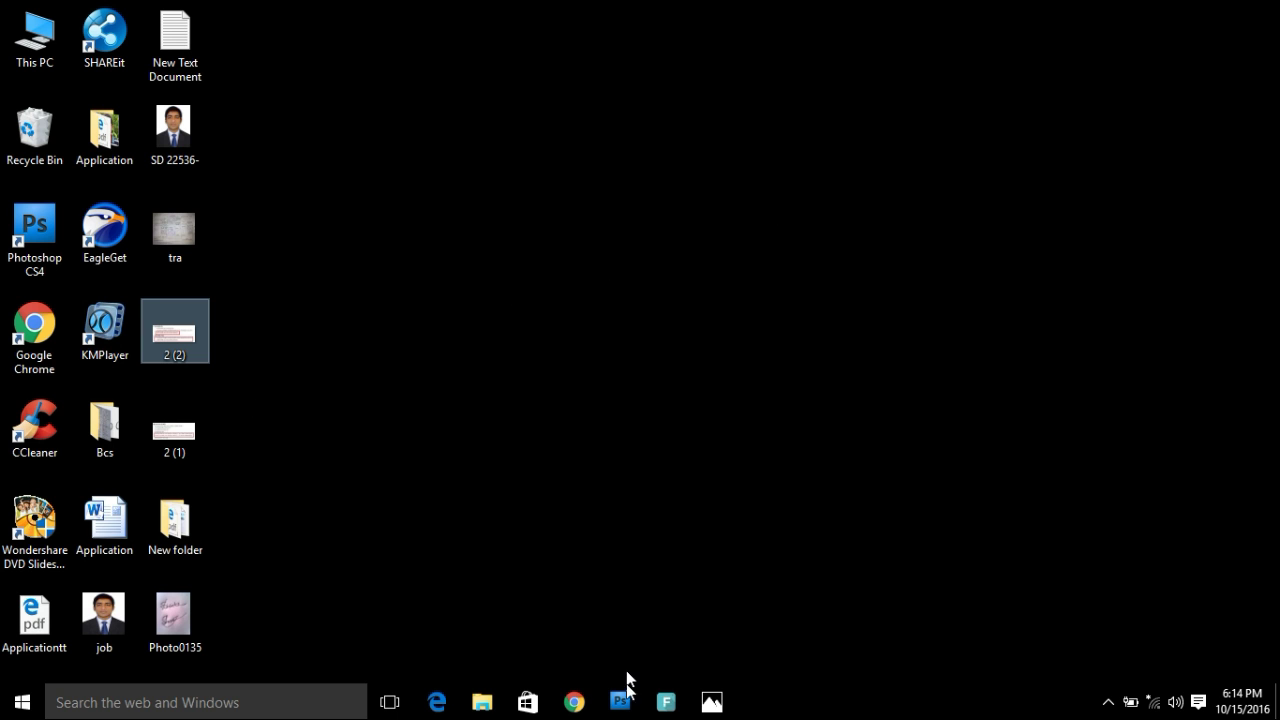
{"action": "left_click", "coordinate": [617, 706]}
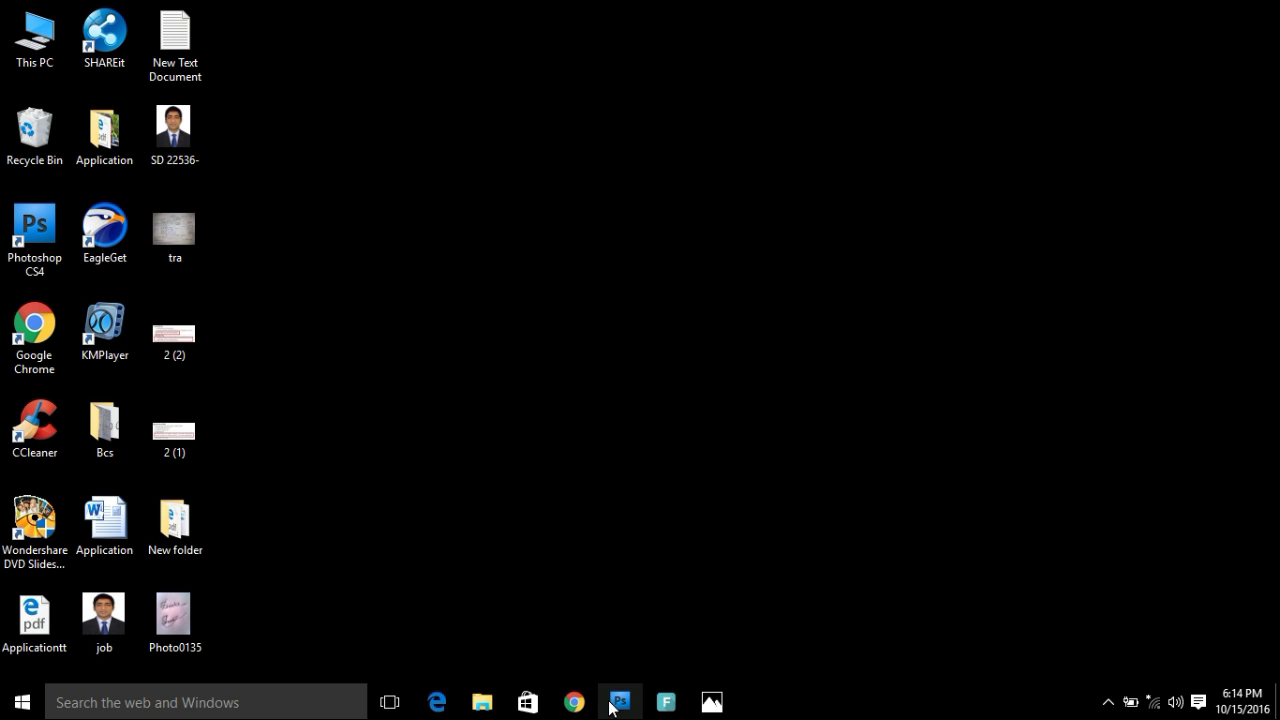
{"action": "left_click", "coordinate": [617, 704]}
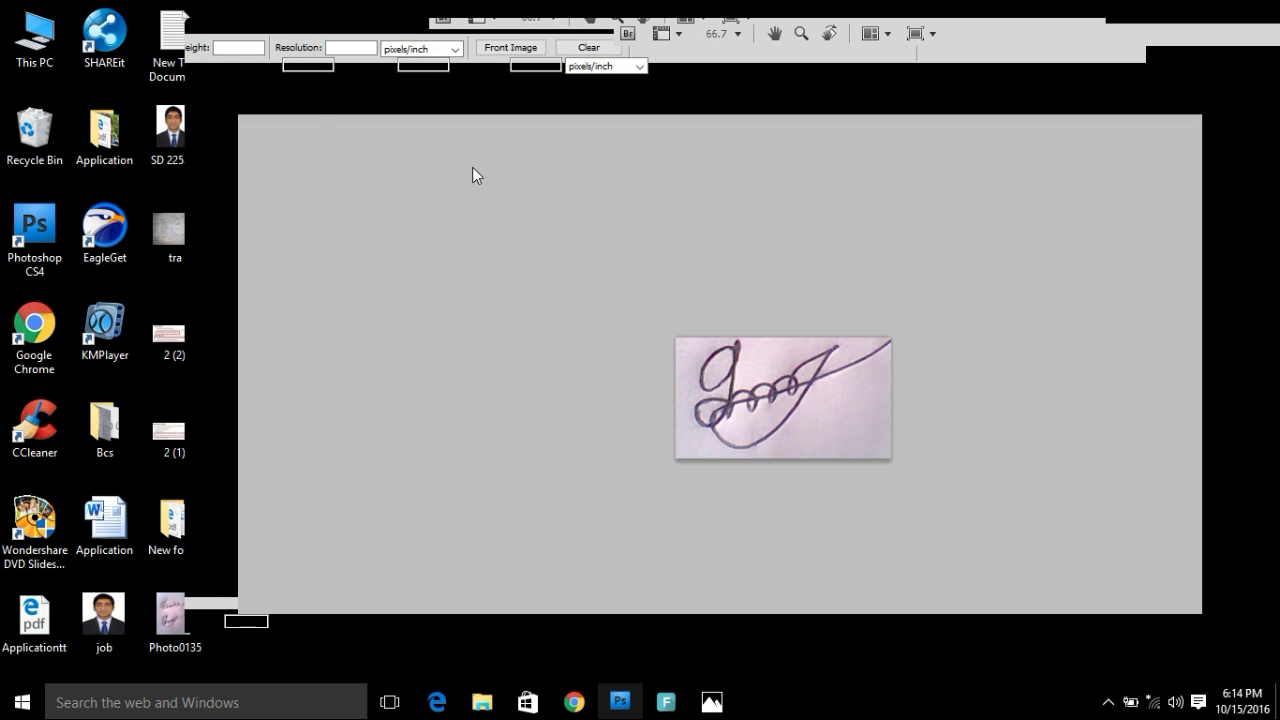
{"action": "left_click", "coordinate": [1190, 9]}
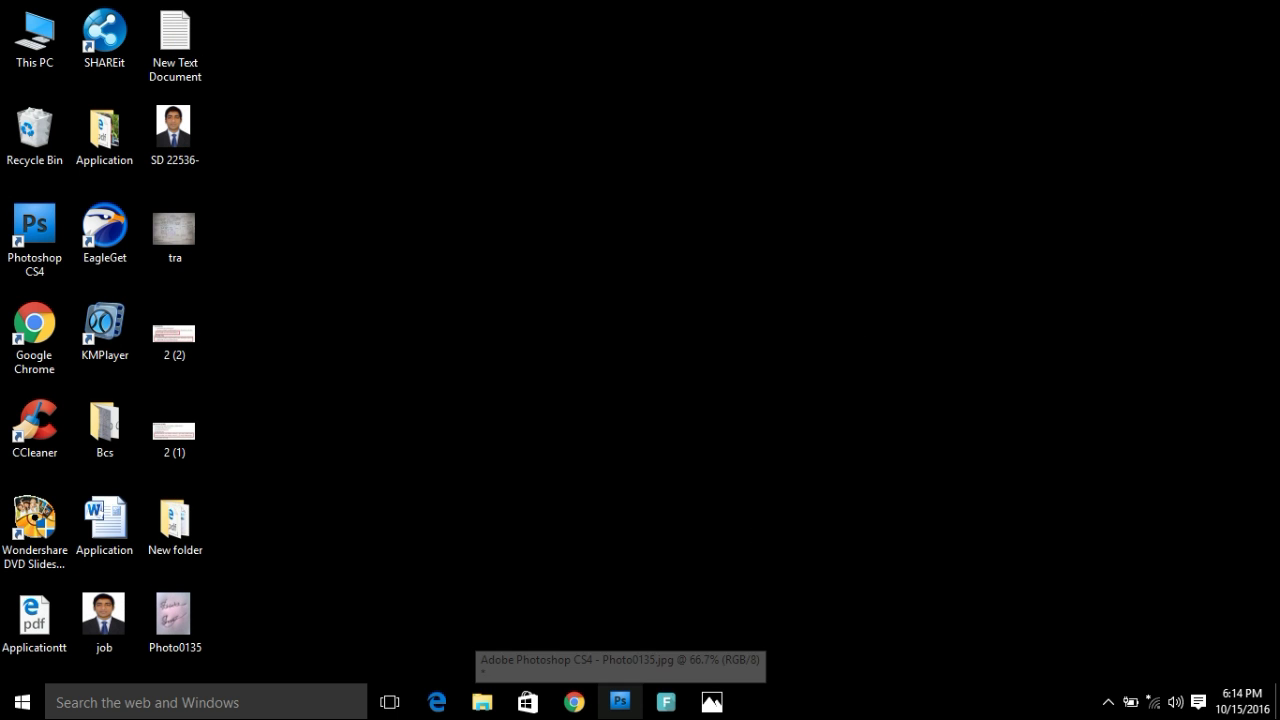
{"action": "left_click", "coordinate": [617, 709]}
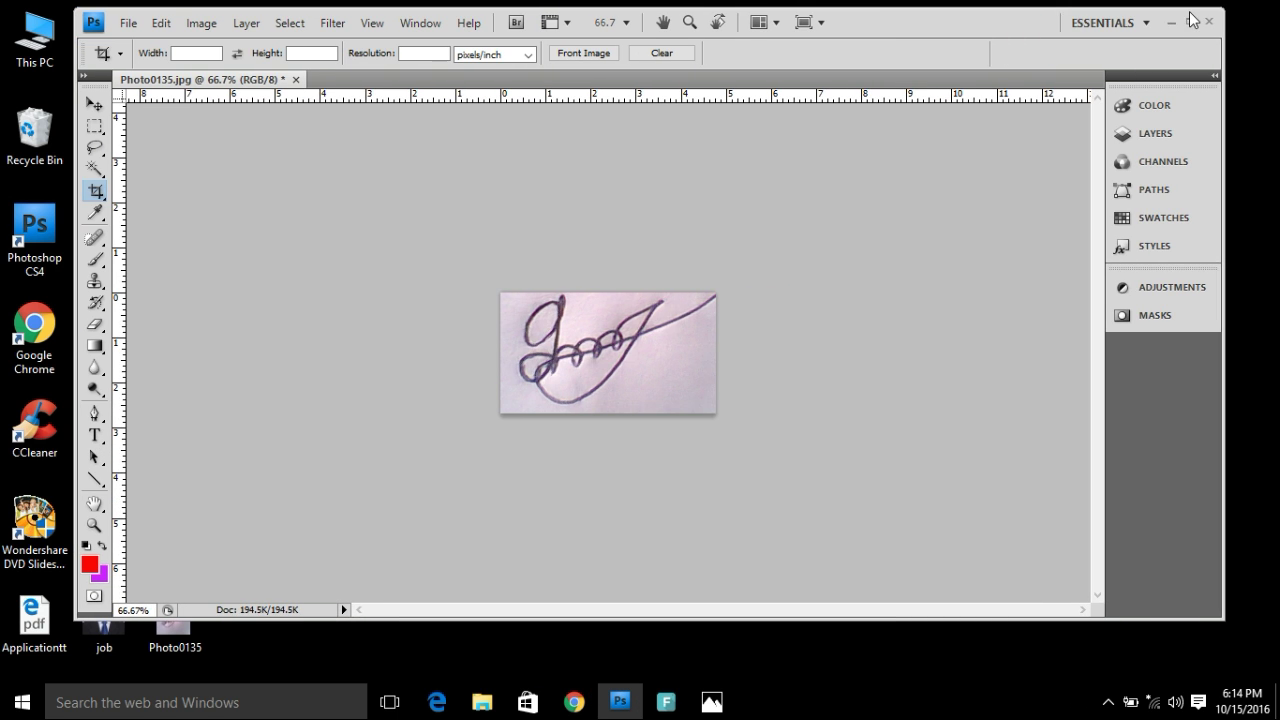
{"action": "left_click", "coordinate": [1190, 19]}
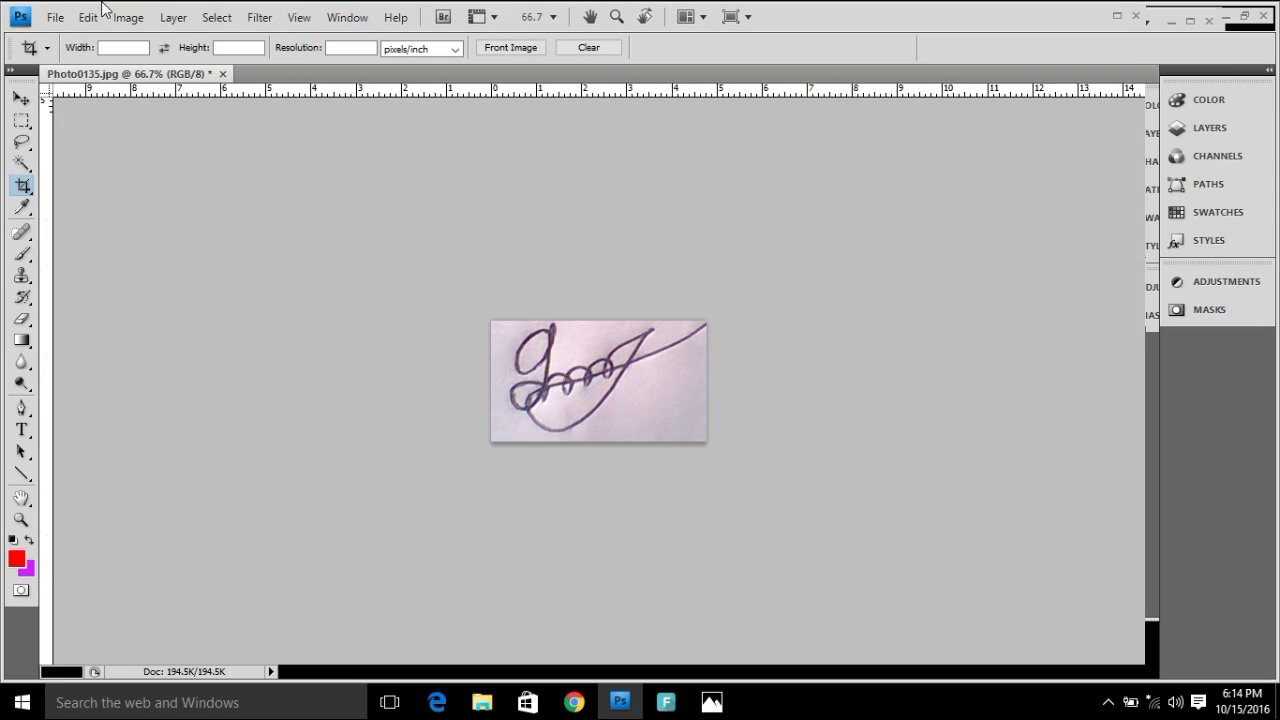
{"action": "left_click", "coordinate": [55, 17]}
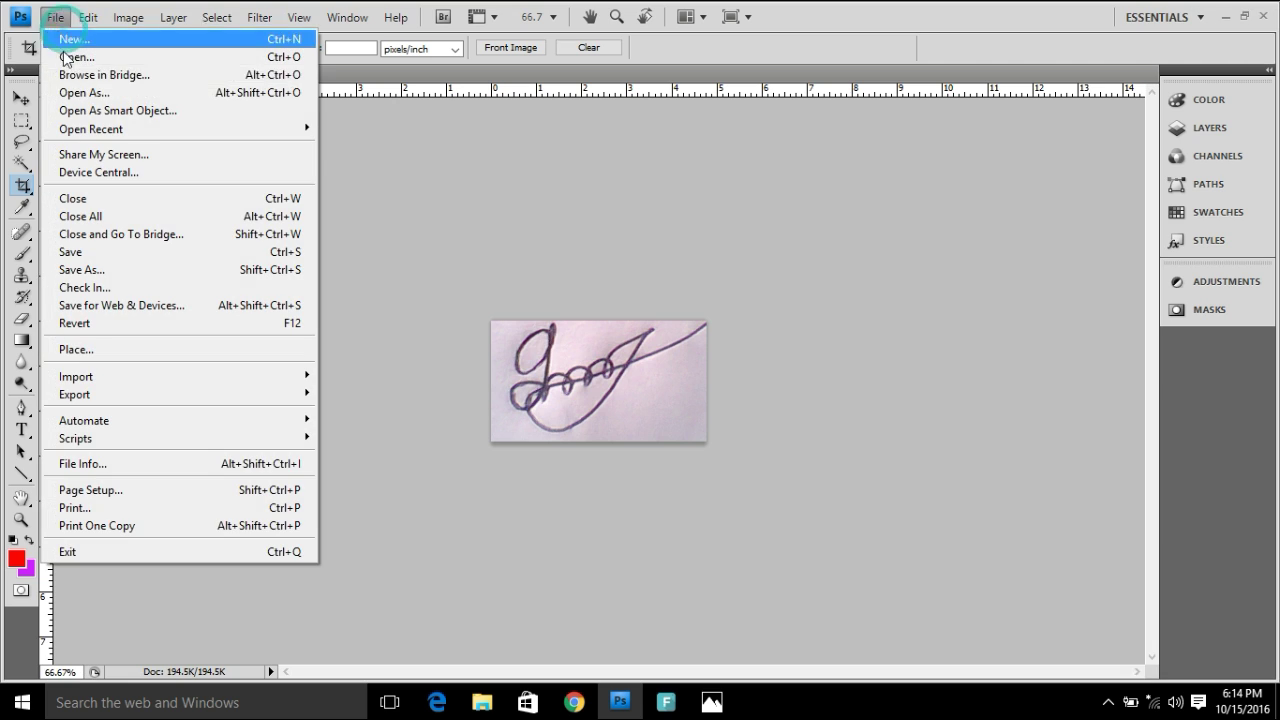
{"action": "left_click", "coordinate": [526, 224]}
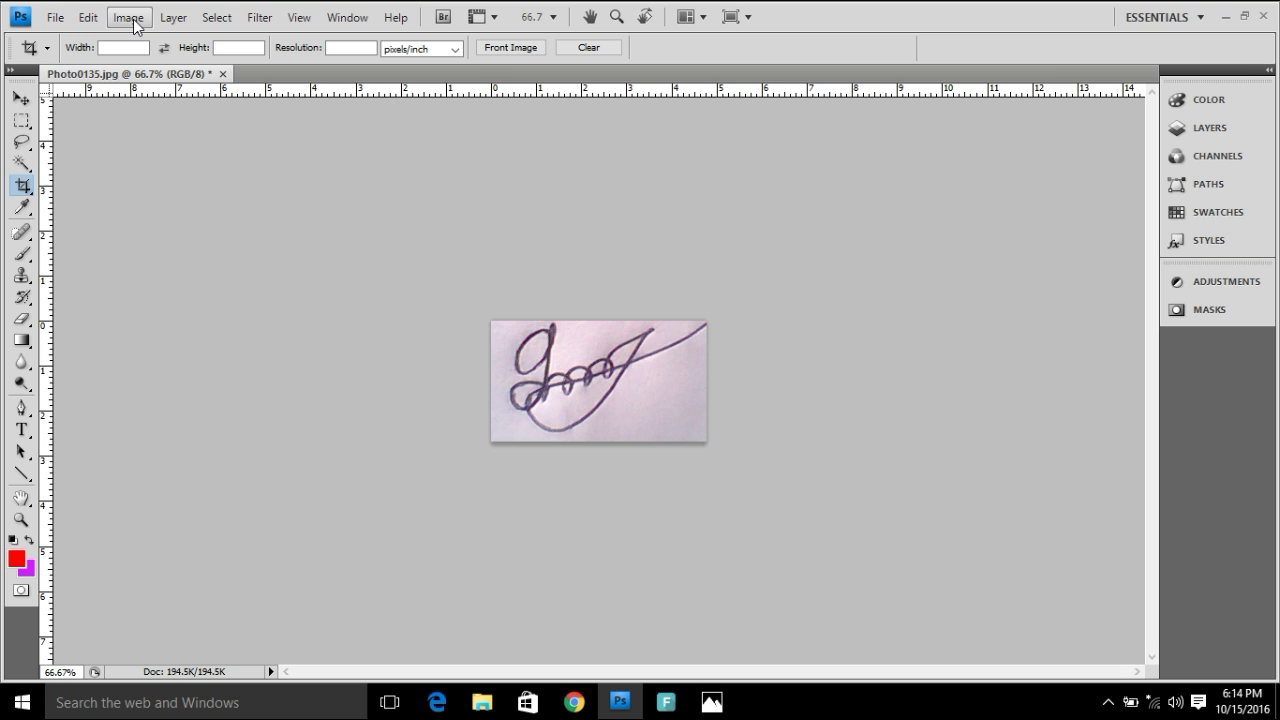
- Set the signature's image size to 250 by 150 pixels and its resolution to 300 pixels/inch
{"action": "left_click", "coordinate": [130, 18]}
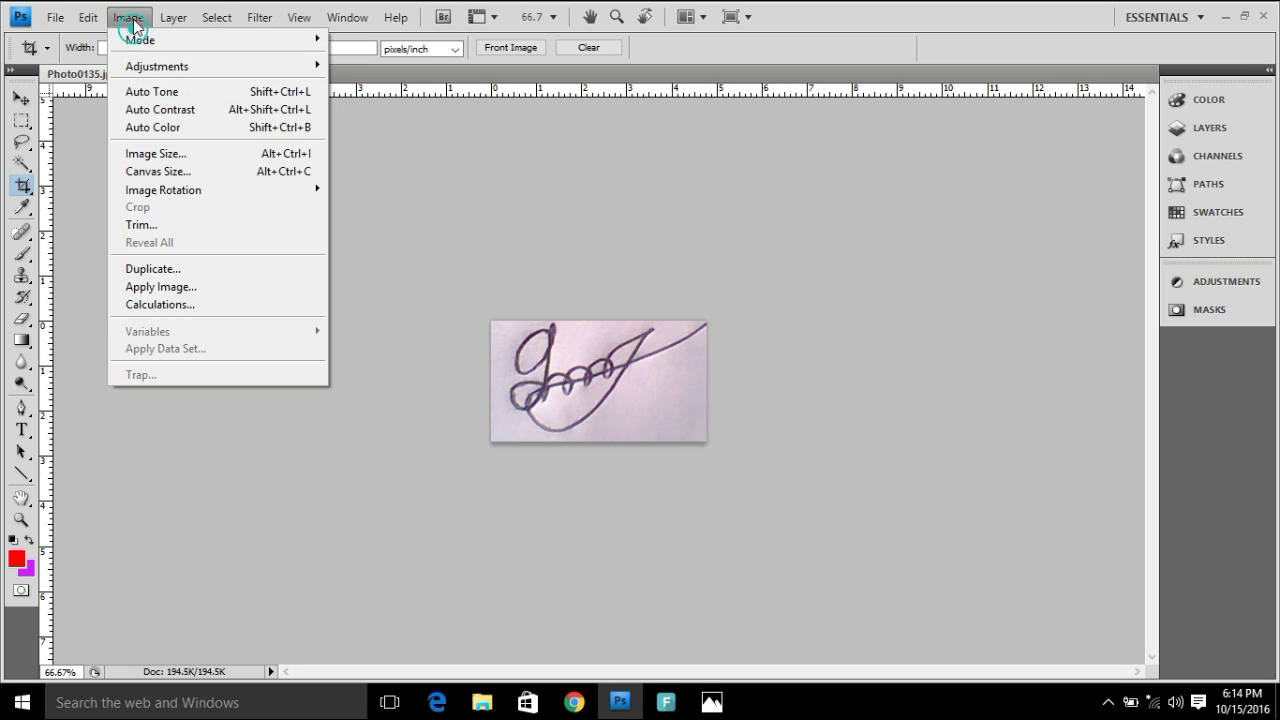
{"action": "left_click", "coordinate": [170, 155]}
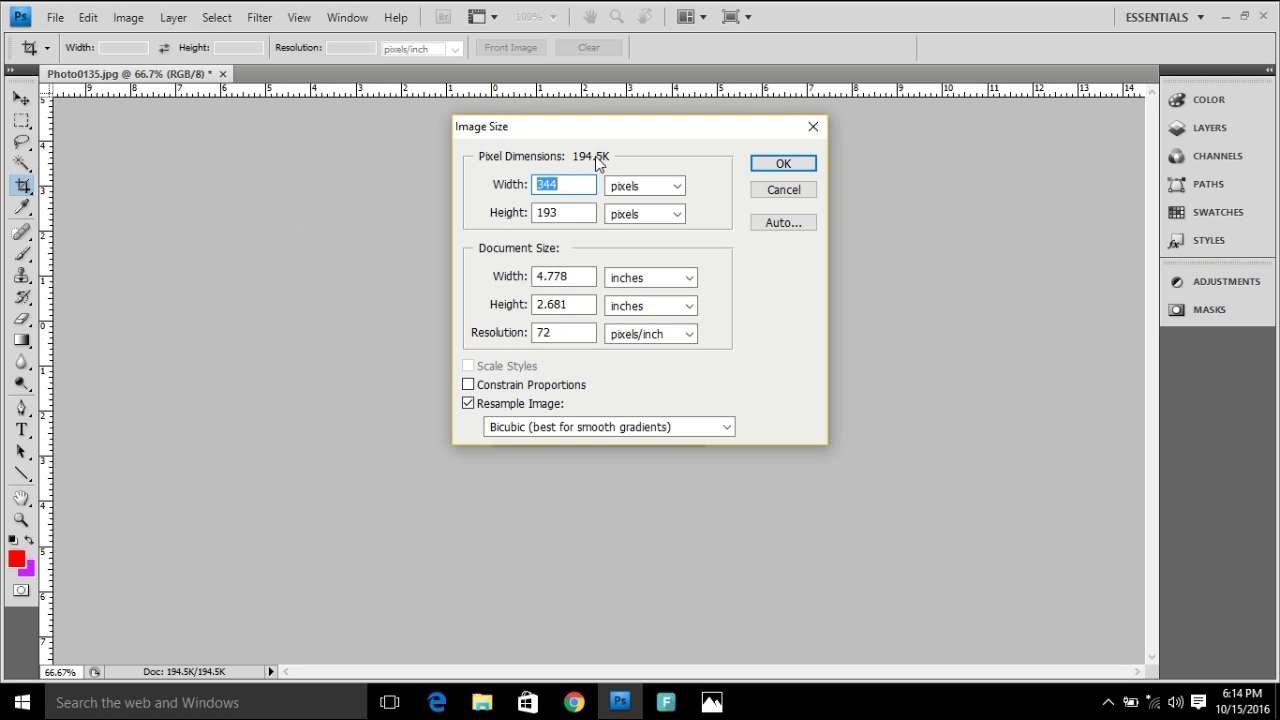
{"action": "type", "text": "250"}
{"action": "double_click", "coordinate": [568, 212]}
{"action": "type", "text": "150"}
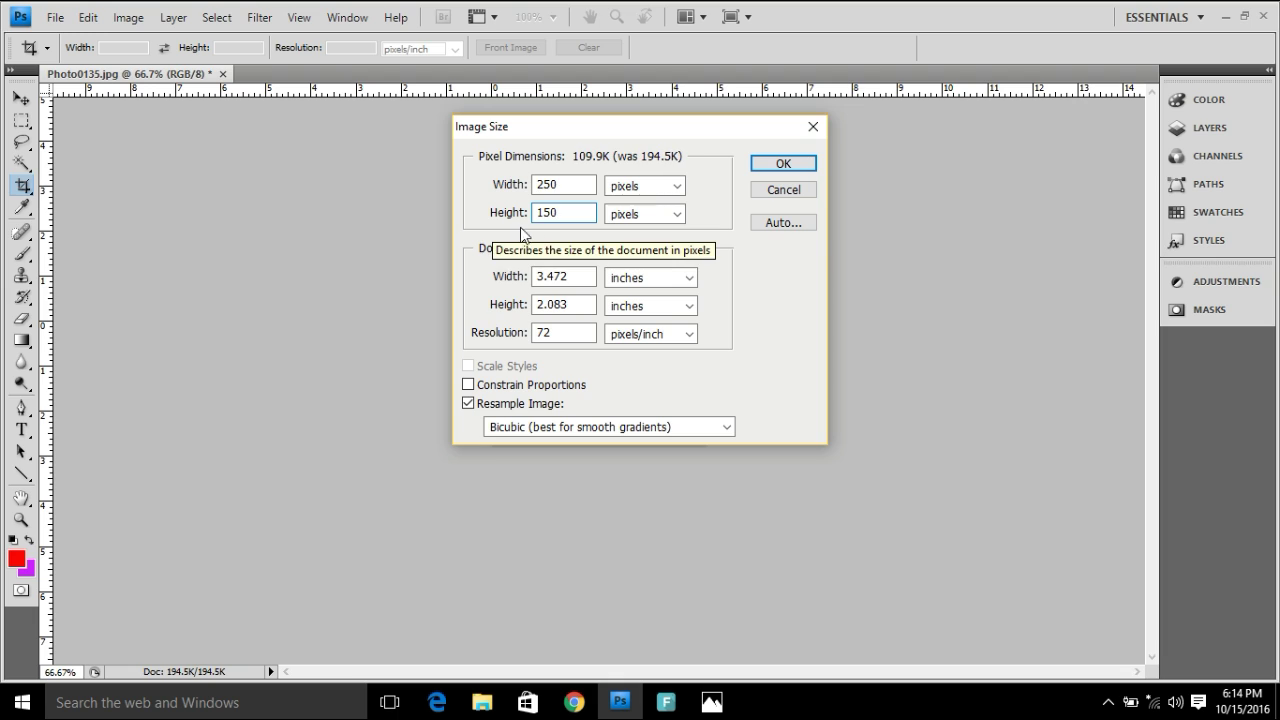
{"action": "double_click", "coordinate": [562, 336]}
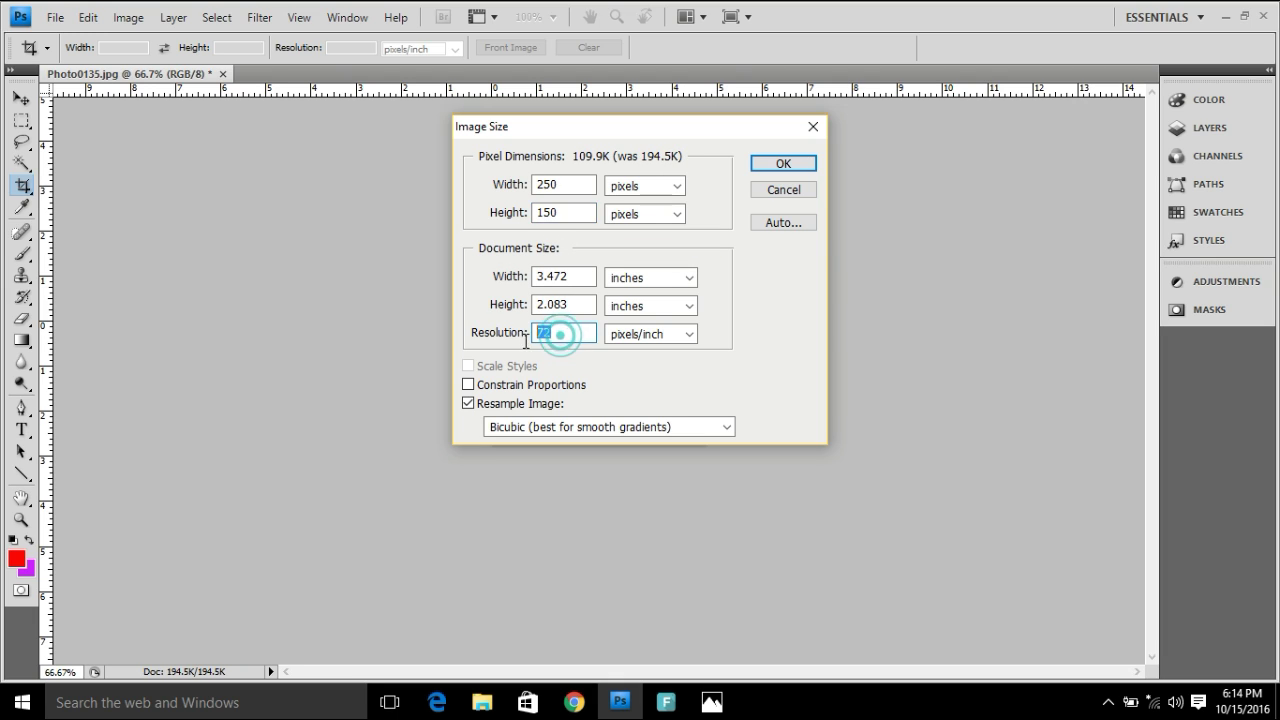
{"action": "type", "text": "300"}
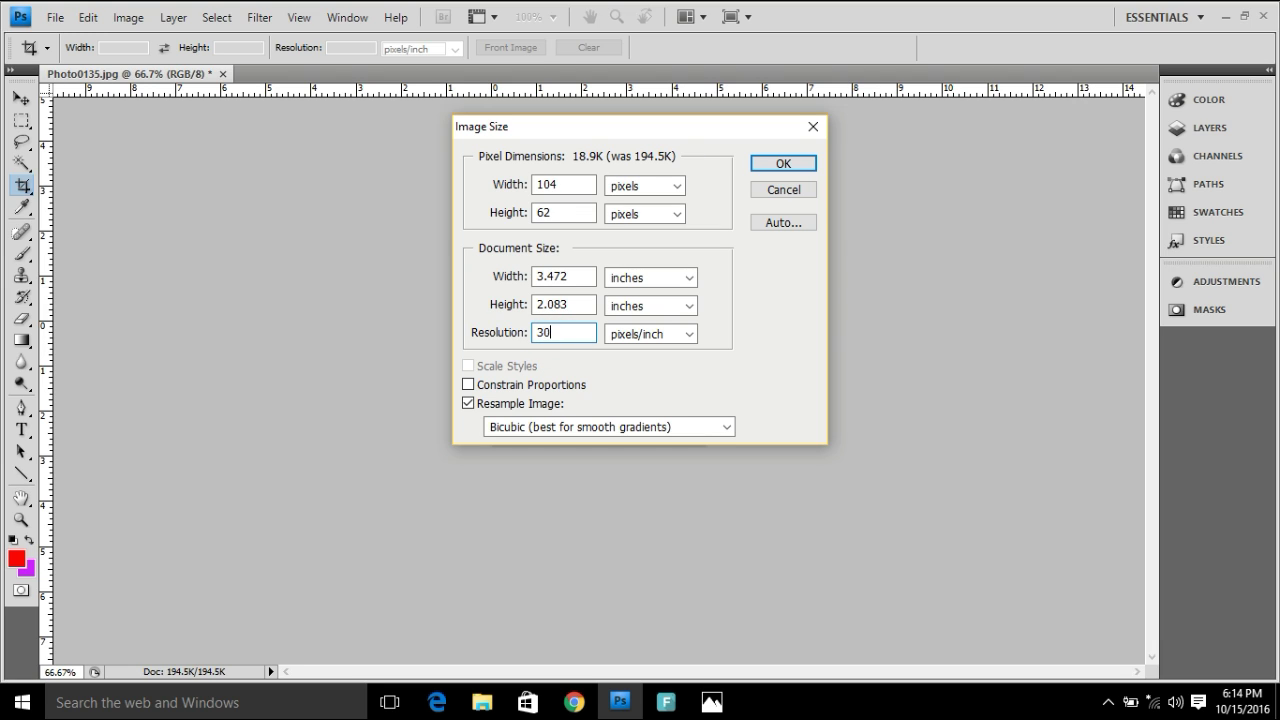
- Restore the signature's pixel dimensions to 250 wide by 150 high, apply the resize, and recheck the image size
{"action": "double_click", "coordinate": [553, 190]}
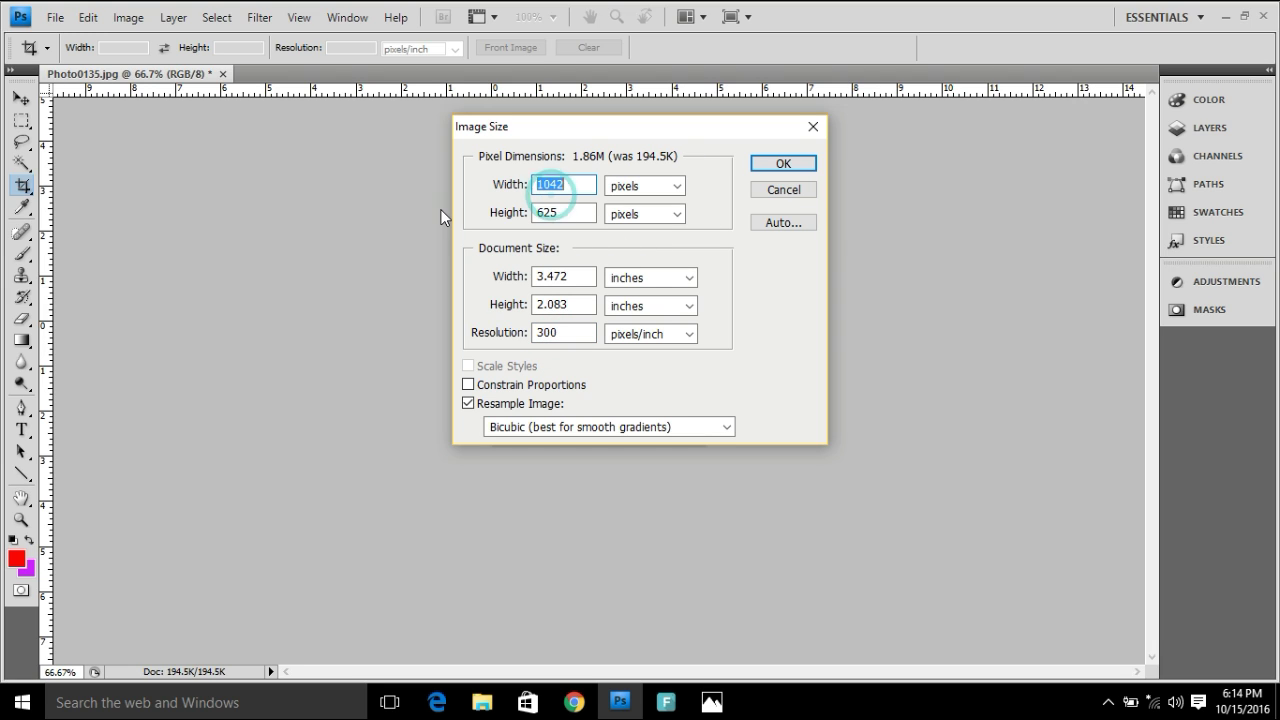
{"action": "type", "text": "259"}
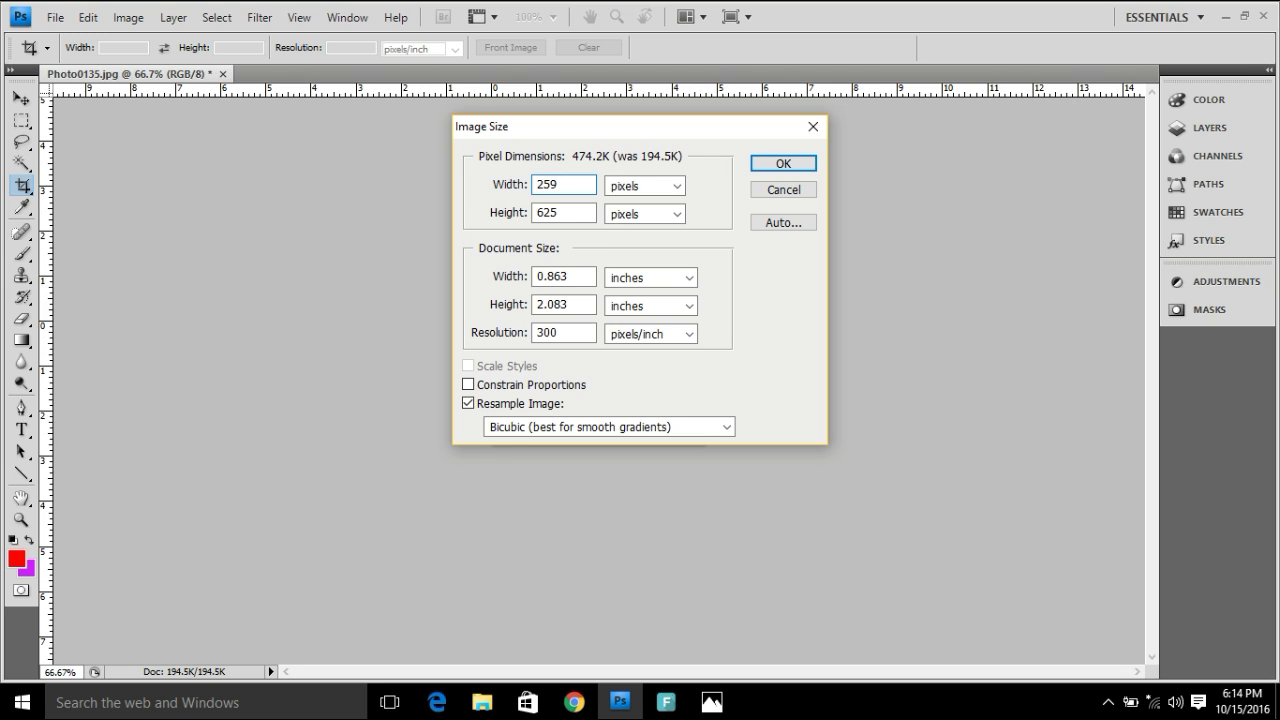
{"action": "key", "text": "BackSpace"}
{"action": "type", "text": "0"}
{"action": "left_click", "coordinate": [500, 214]}
{"action": "type", "text": "150"}
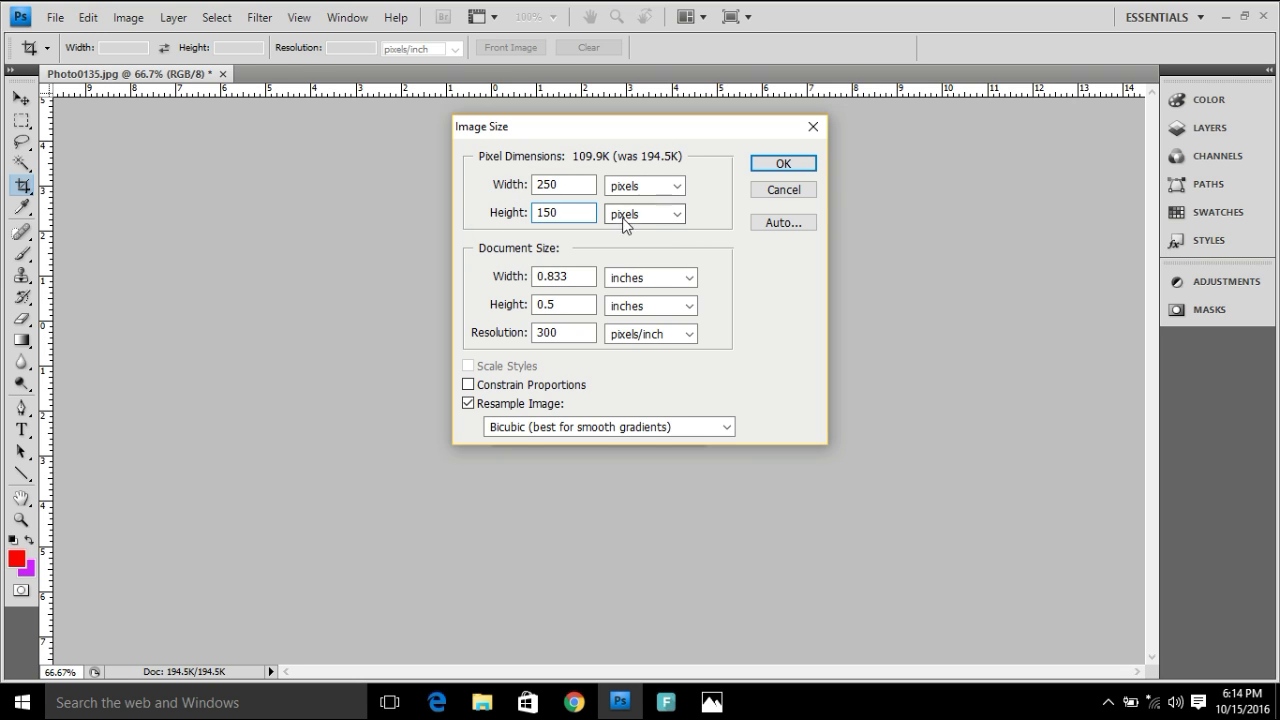
{"action": "left_click", "coordinate": [778, 164]}
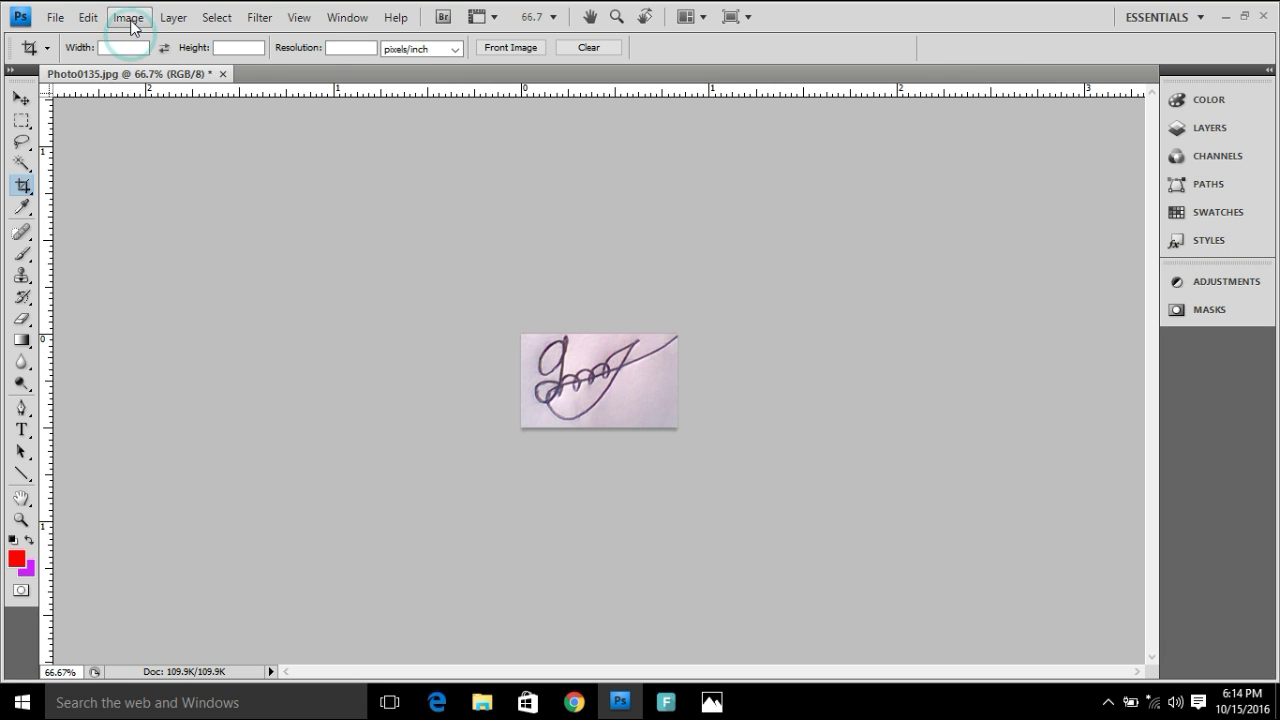
{"action": "left_click", "coordinate": [131, 20]}
{"action": "left_click", "coordinate": [200, 155]}
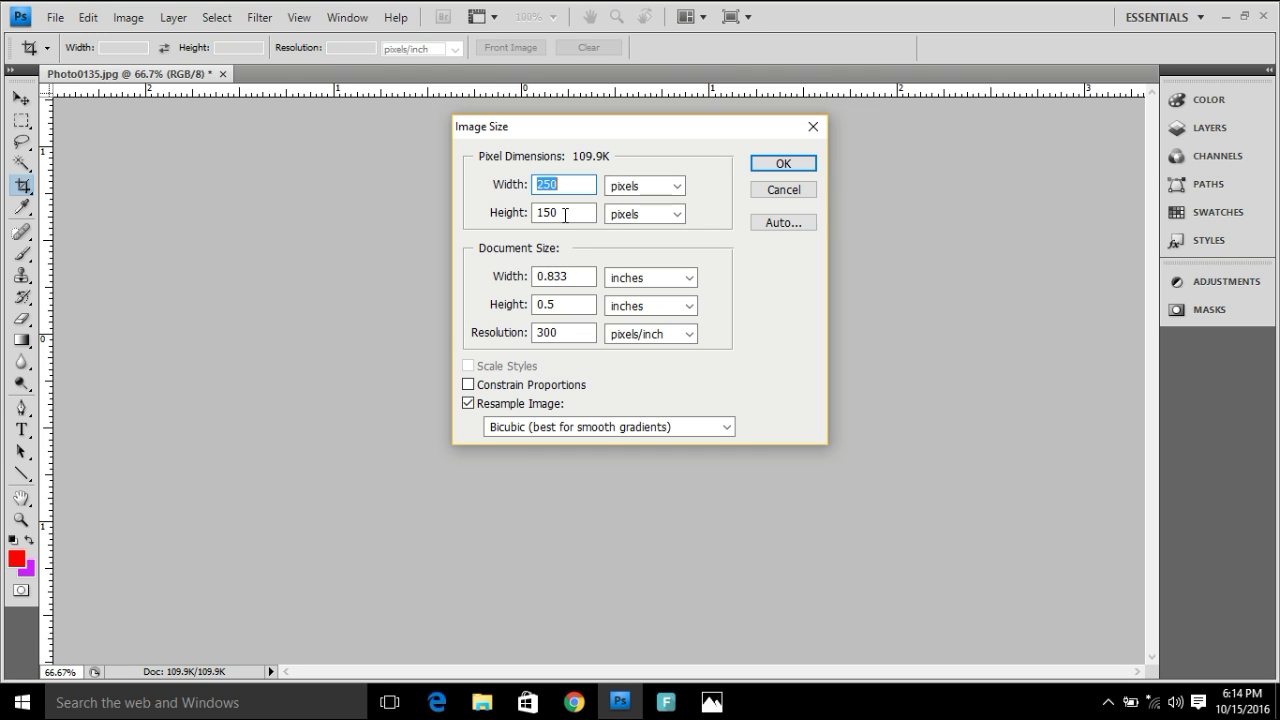
{"action": "left_click", "coordinate": [775, 167]}
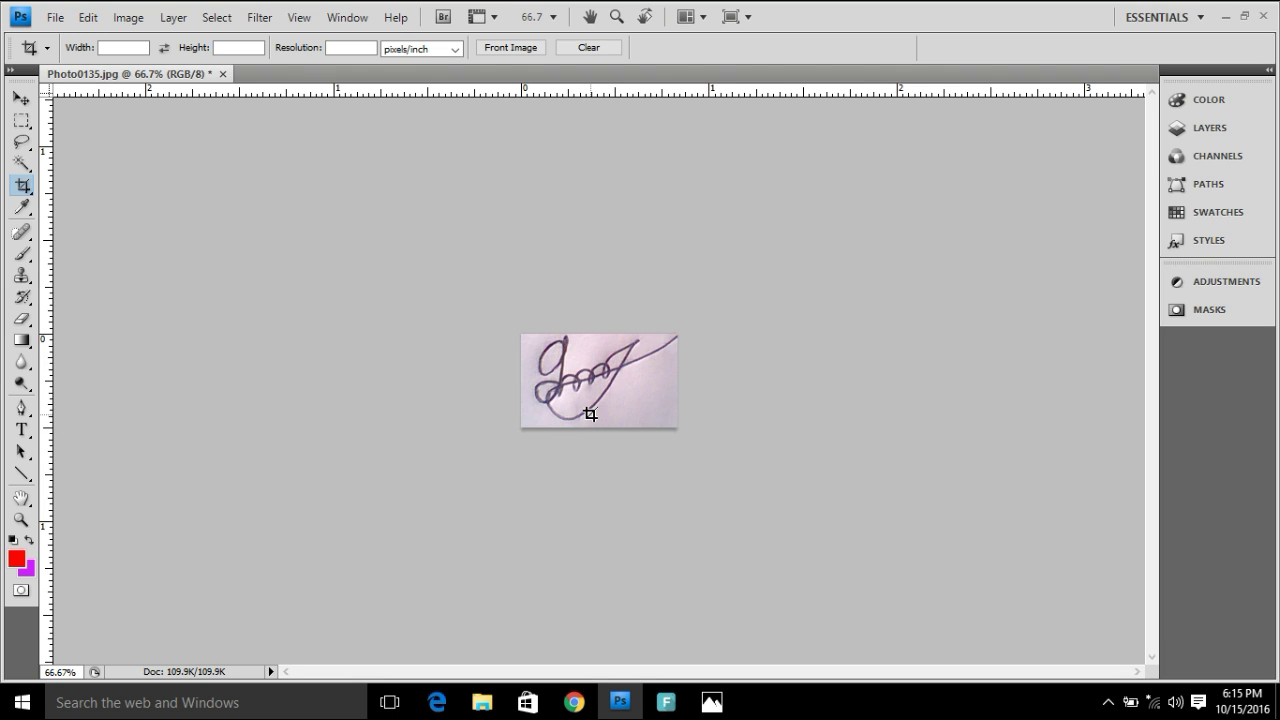
- Save the resized signature to the Desktop as a JPEG named signa, with the quality set at the large-file end
{"action": "left_click", "coordinate": [55, 17]}
{"action": "left_click", "coordinate": [97, 271]}
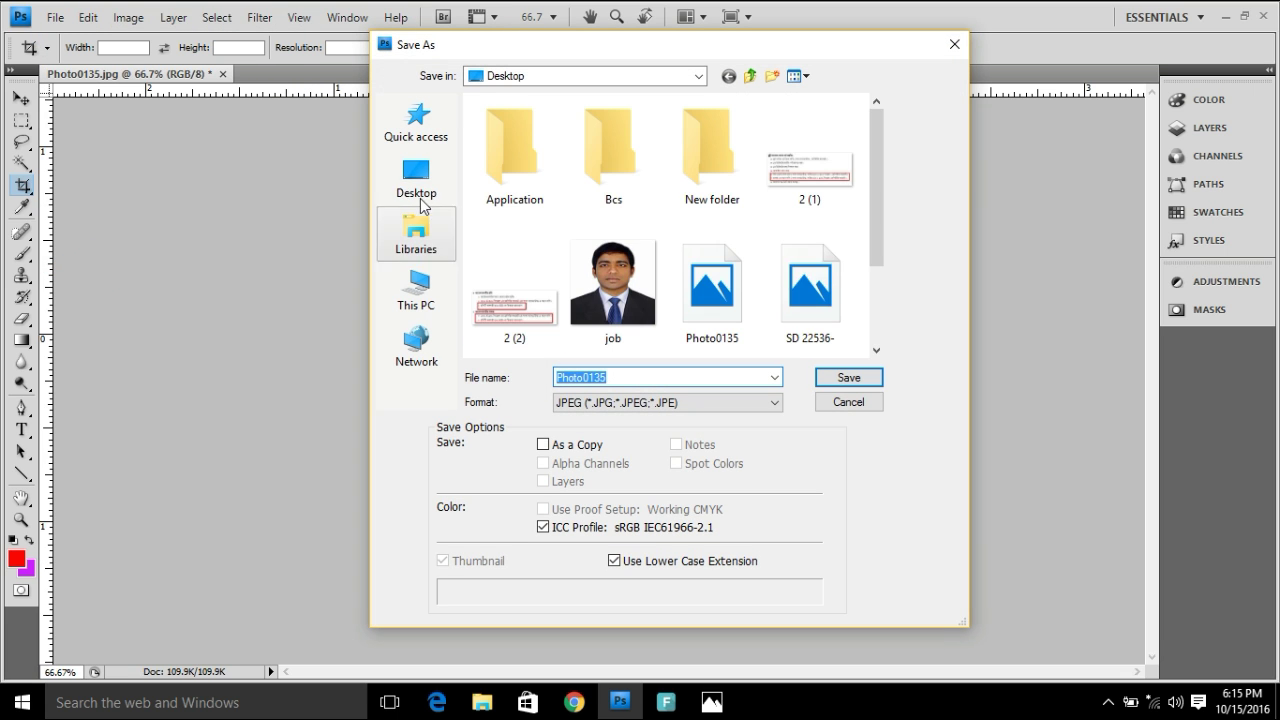
{"action": "left_click", "coordinate": [416, 172]}
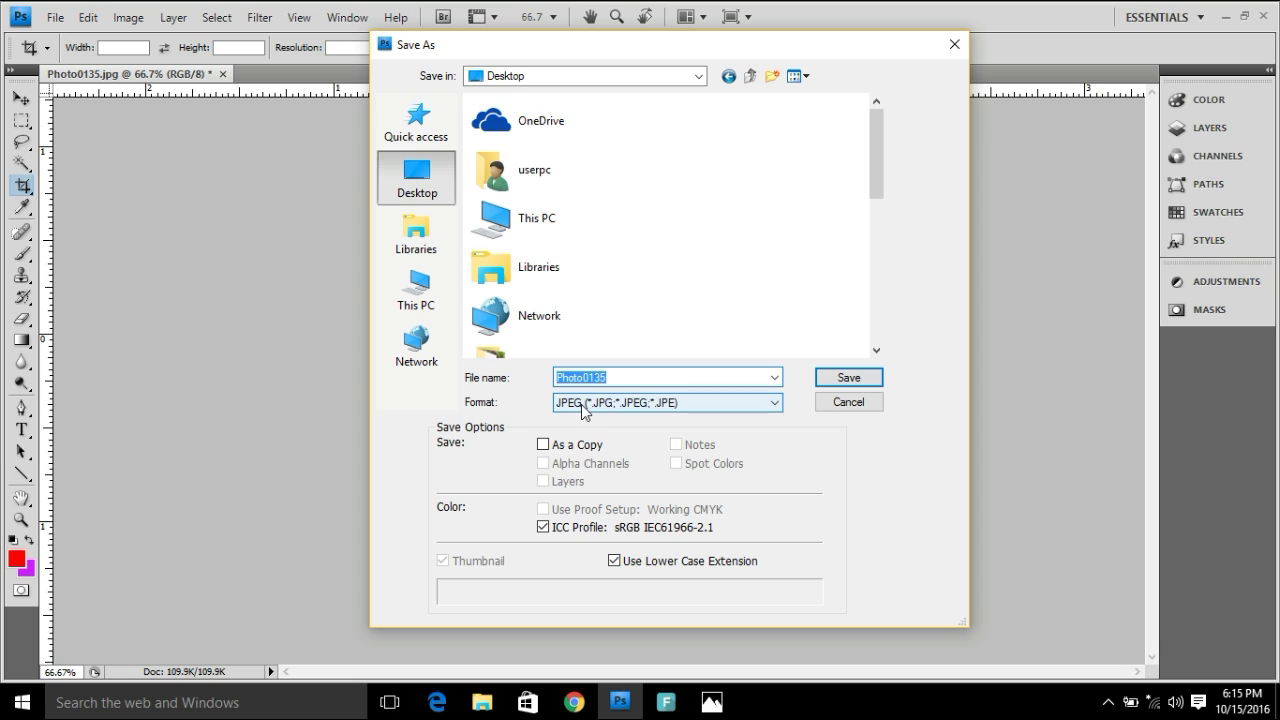
{"action": "type", "text": "signa"}
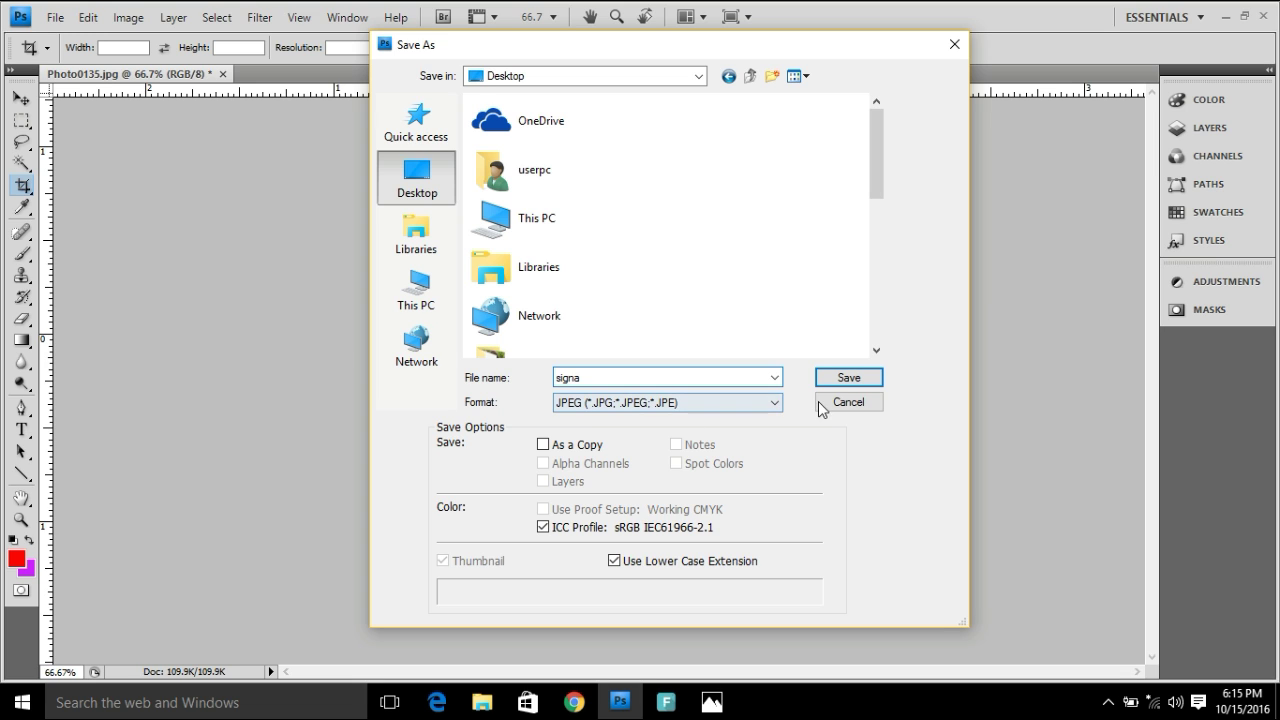
{"action": "left_click", "coordinate": [842, 380]}
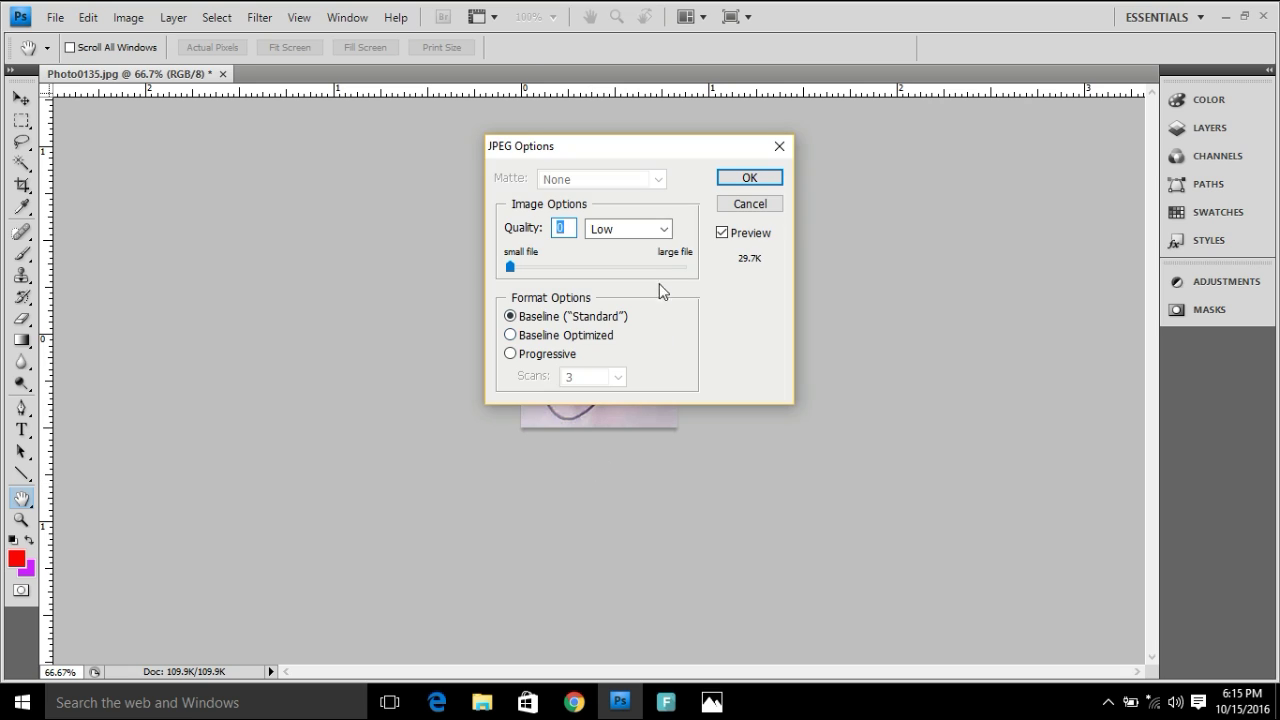
{"action": "left_click", "coordinate": [671, 269]}
{"action": "left_click", "coordinate": [685, 269]}
{"action": "left_click", "coordinate": [638, 268]}
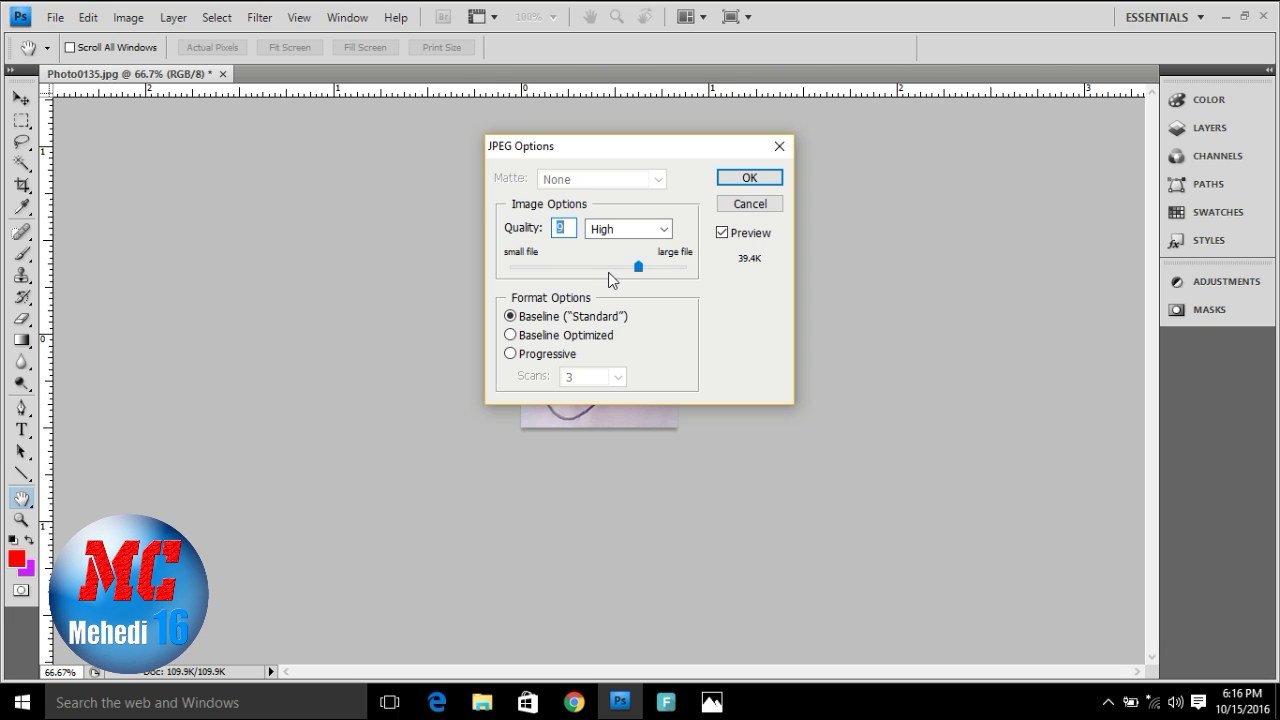
{"action": "left_click", "coordinate": [684, 267]}
{"action": "left_click", "coordinate": [749, 177]}
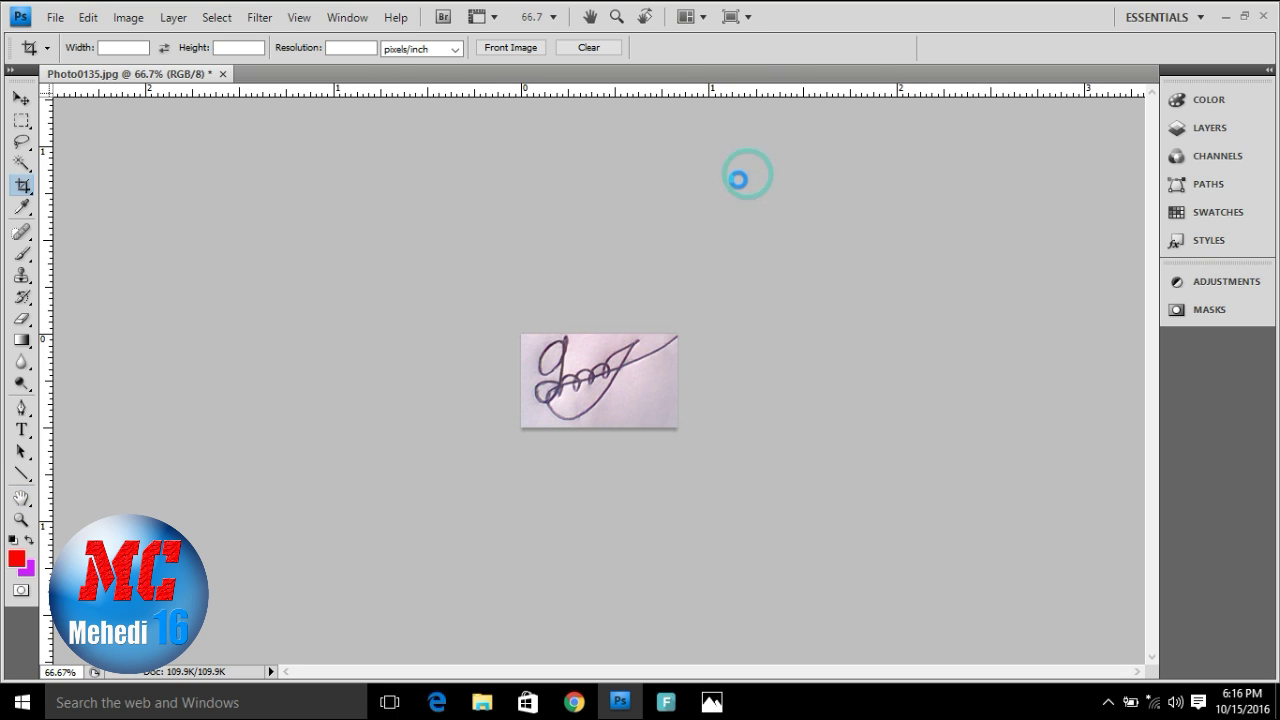
- Switch to the Desktop, move the signa picture aside, and create a new folder named job
{"action": "left_click", "coordinate": [1226, 17]}
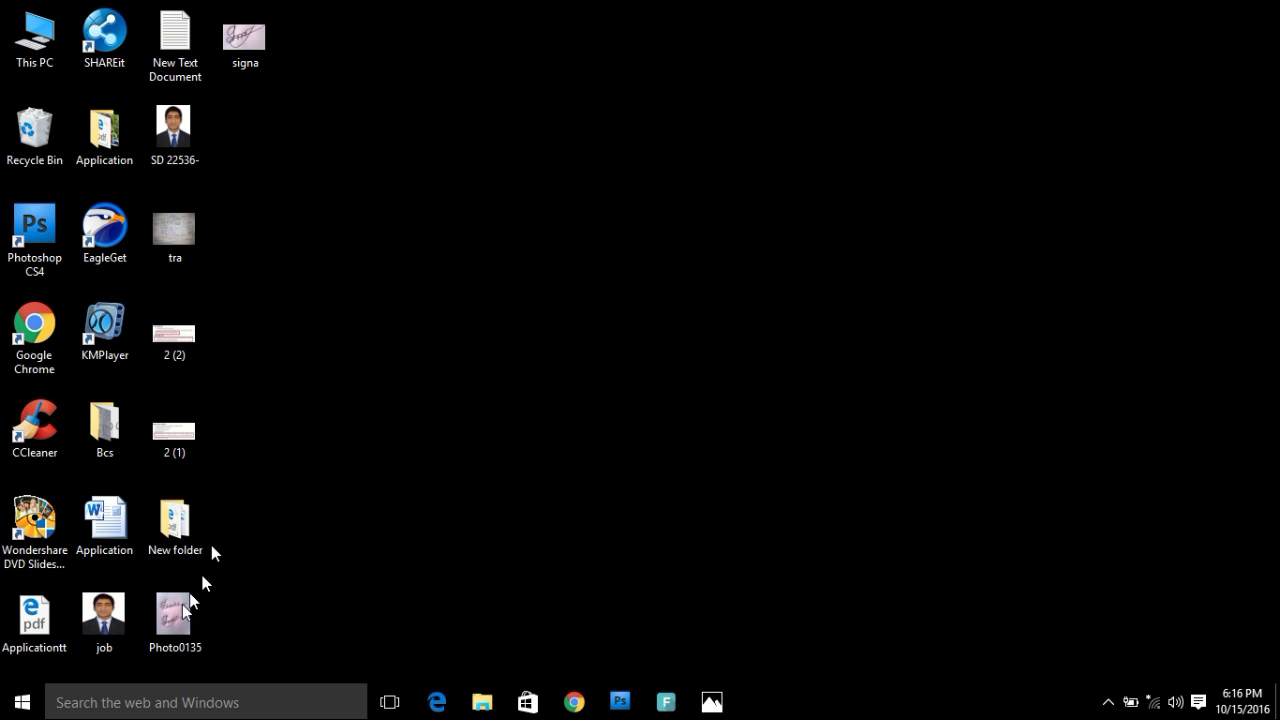
{"action": "left_click_drag", "start_coordinate": [243, 22], "coordinate": [277, 120]}
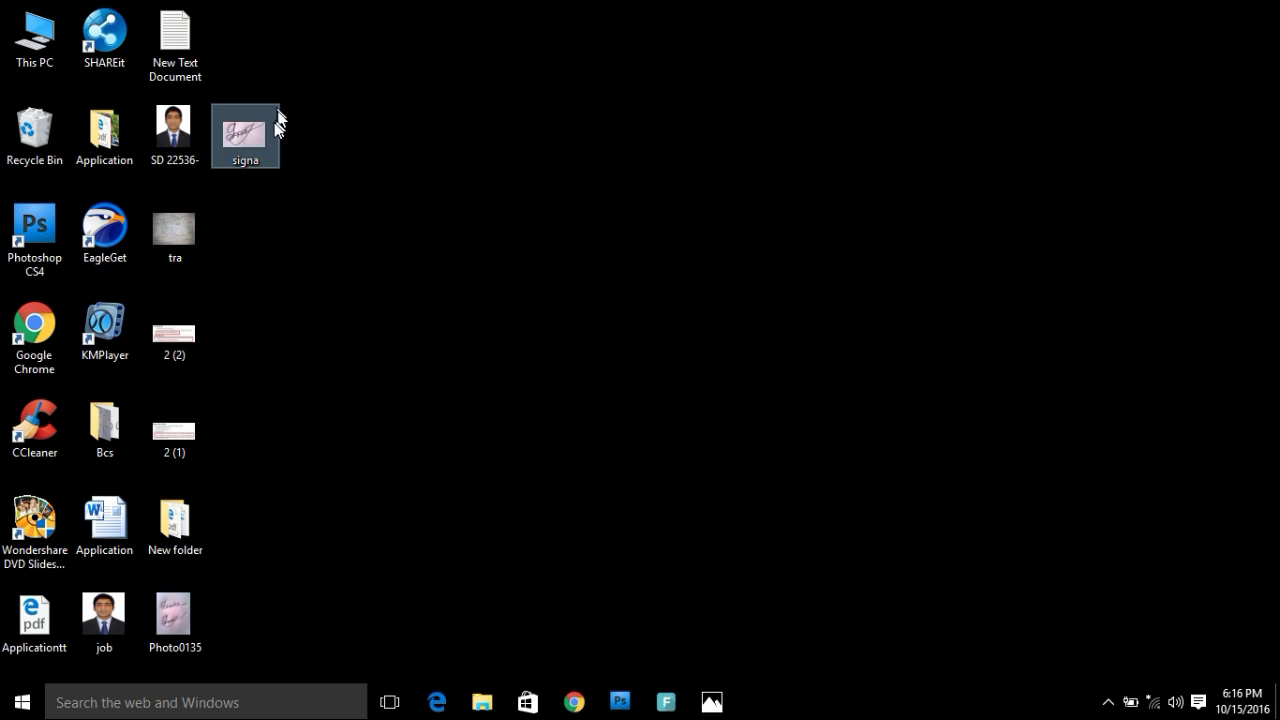
{"action": "right_click", "coordinate": [341, 74]}
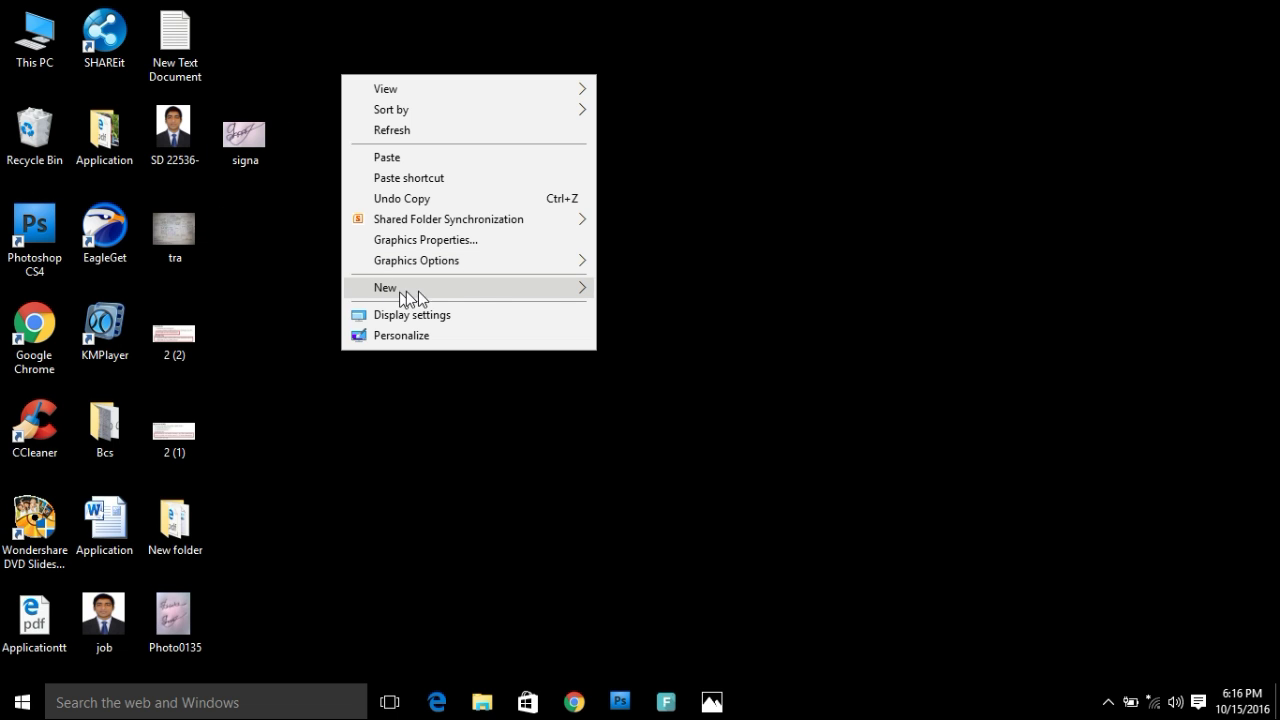
{"action": "left_click", "coordinate": [617, 289]}
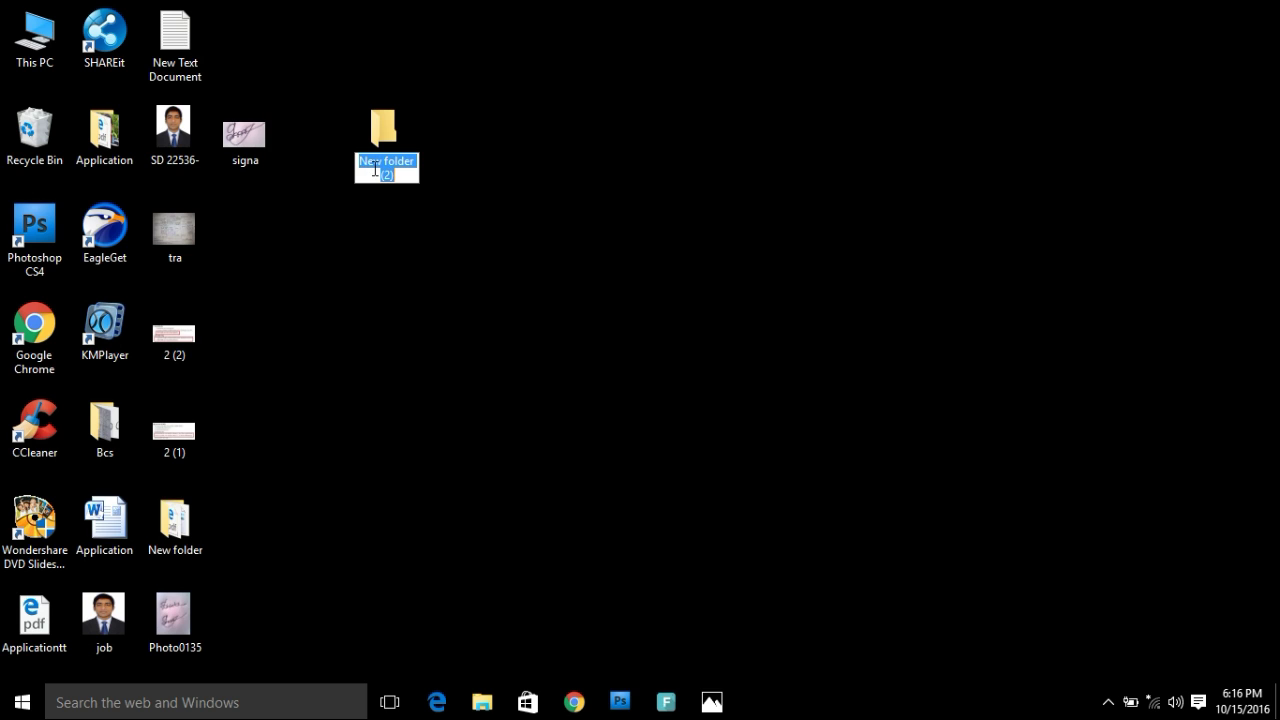
{"action": "type", "text": "job"}
- Move the signa signature and the job portrait from the Desktop into the job folder
{"action": "left_click", "coordinate": [254, 137], "text": "ctrl"}
{"action": "left_click_drag", "start_coordinate": [254, 137], "coordinate": [531, 133]}
{"action": "left_click", "coordinate": [450, 137]}
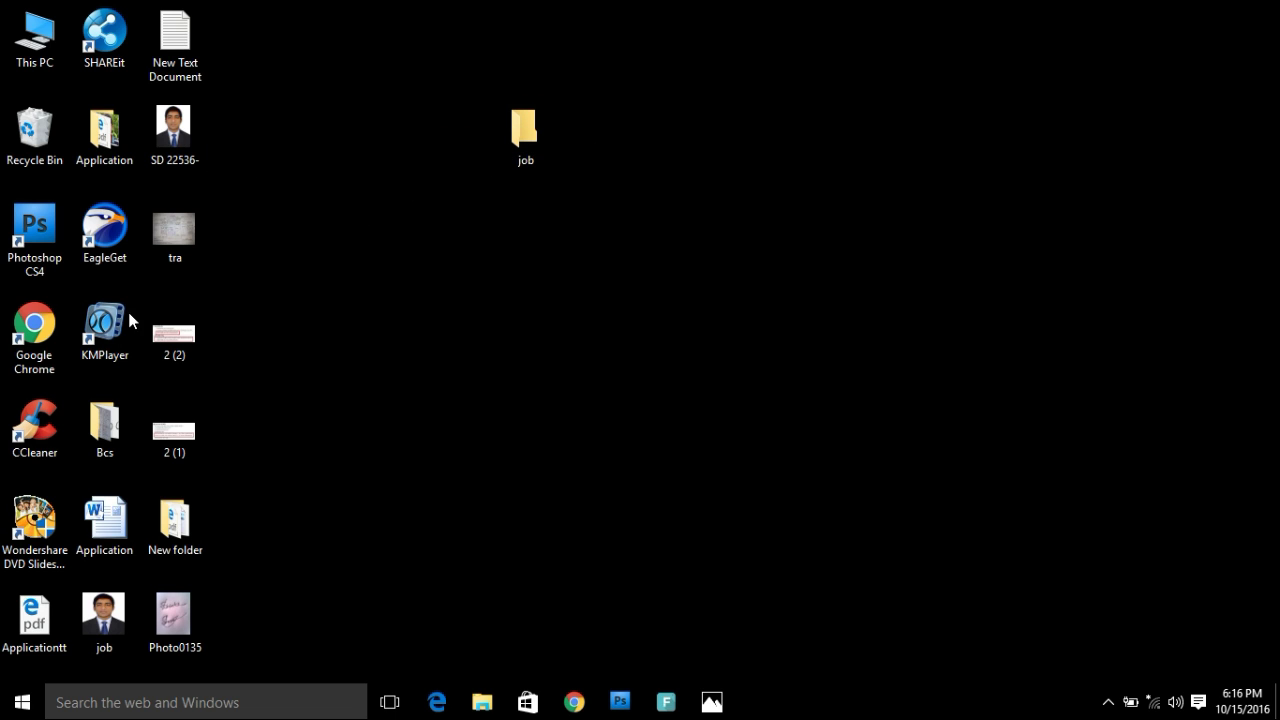
{"action": "double_click", "coordinate": [103, 630]}
{"action": "left_click_drag", "start_coordinate": [309, 462], "coordinate": [537, 147]}
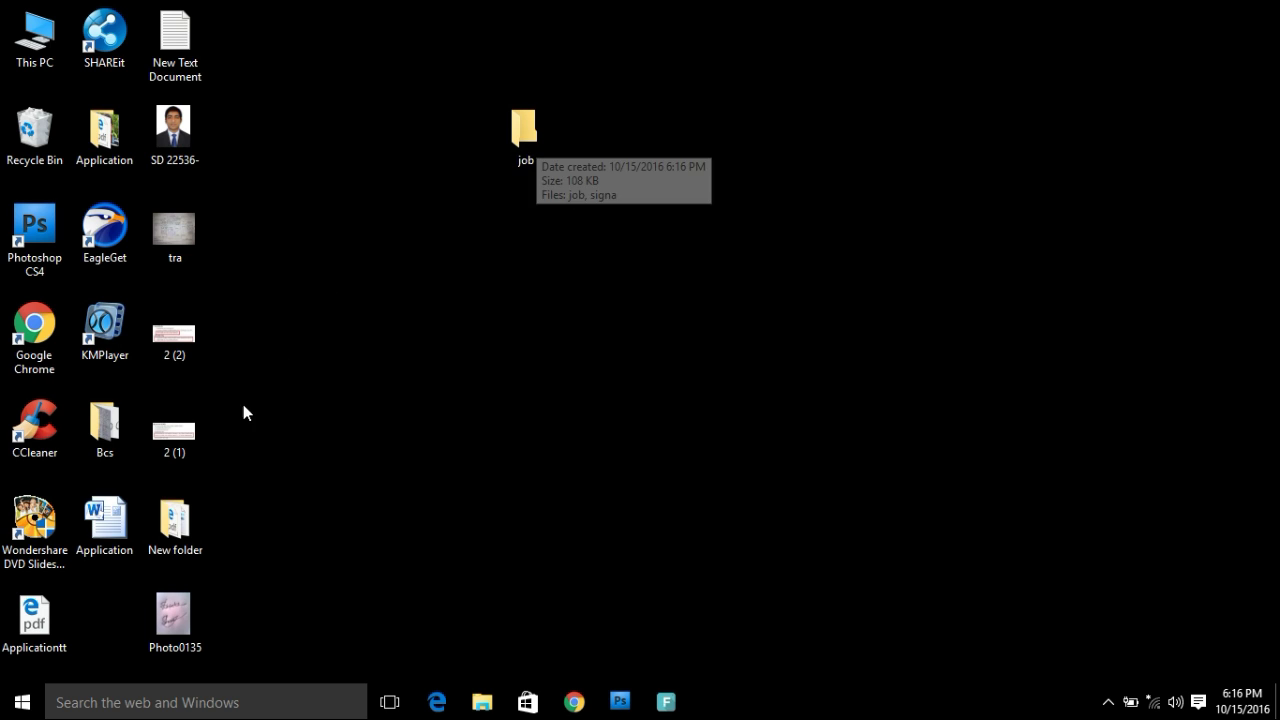
- View the scanned form tra from the Desktop in Photos, and open the same image in Photoshop
{"action": "double_click", "coordinate": [181, 218]}
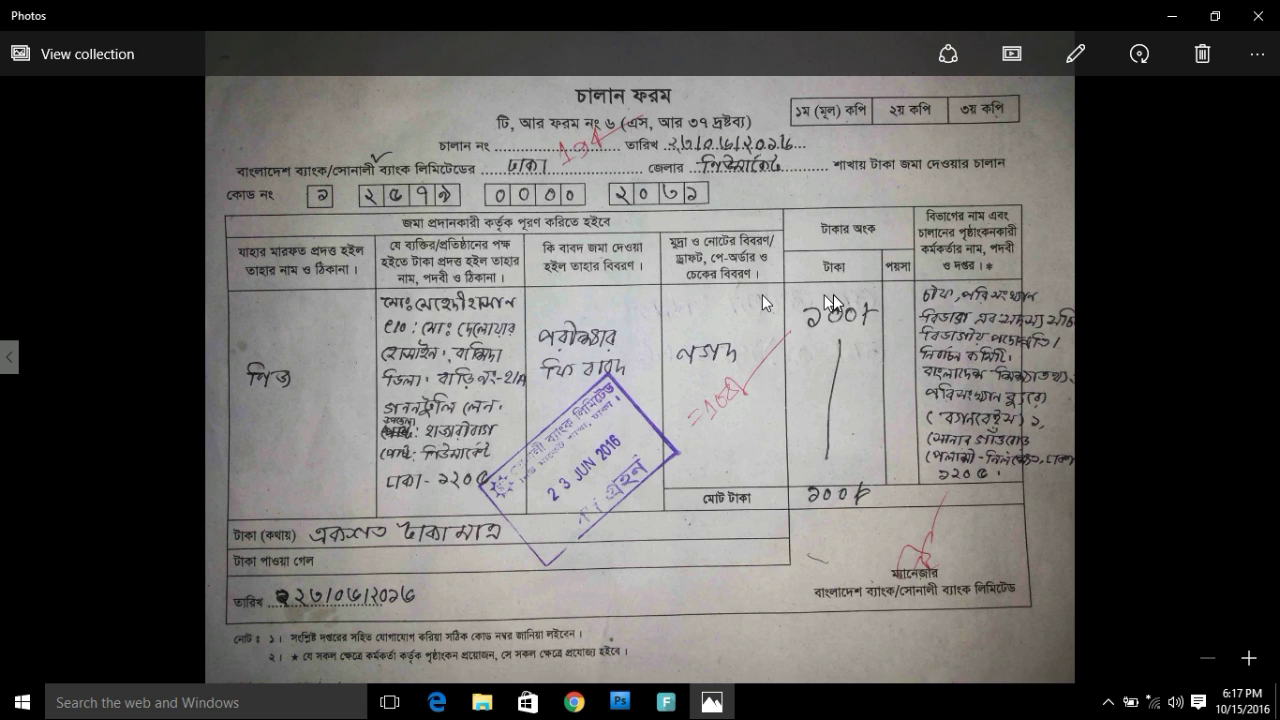
{"action": "left_click", "coordinate": [1259, 17]}
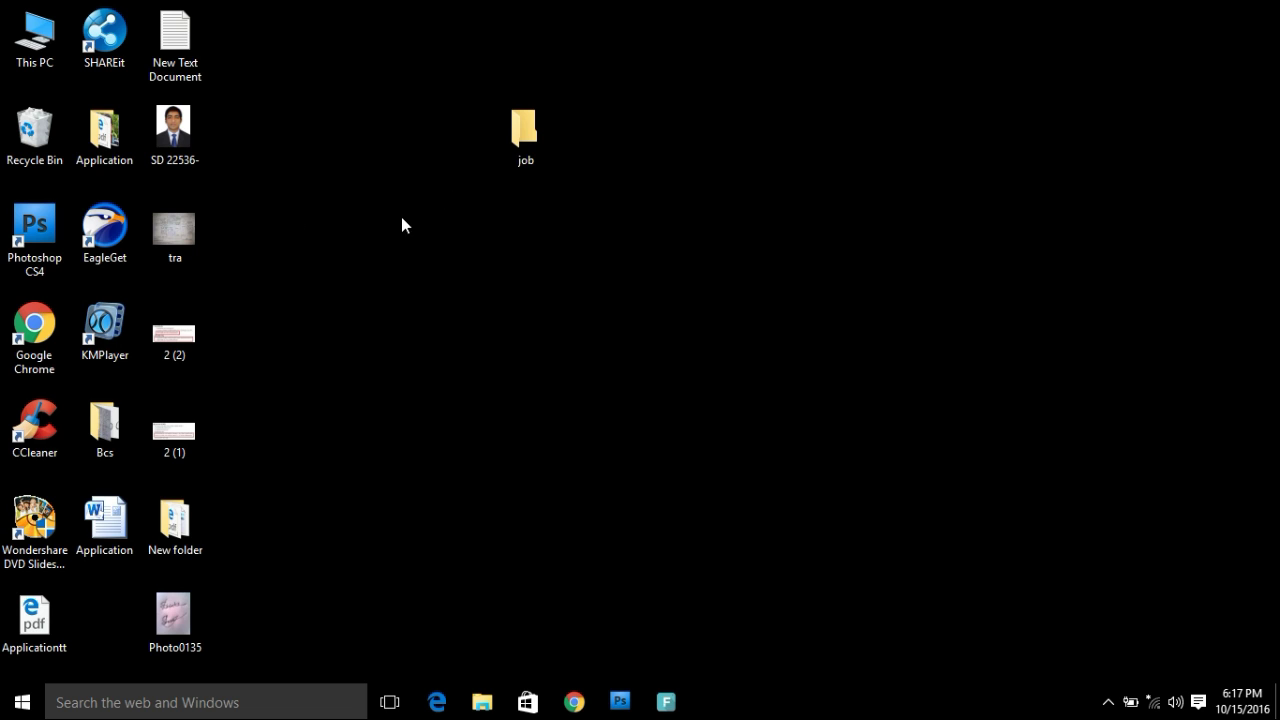
{"action": "left_click", "coordinate": [612, 708]}
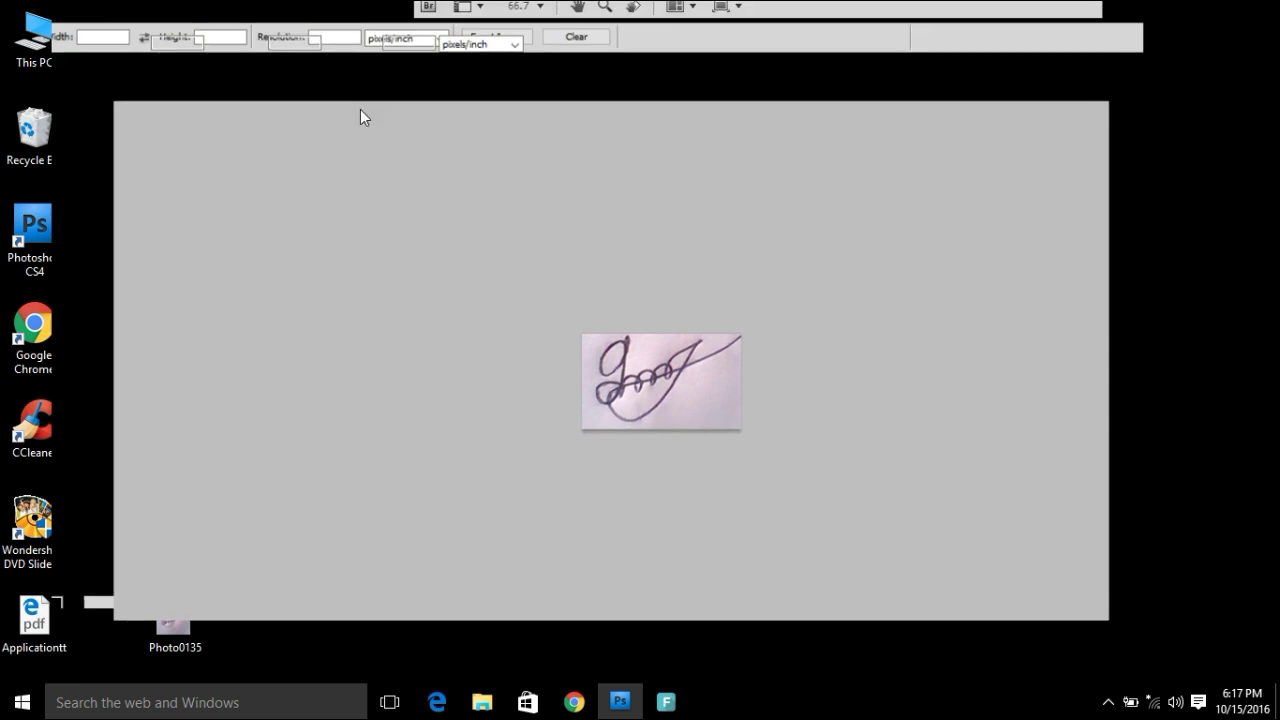
{"action": "left_click", "coordinate": [1188, 24]}
{"action": "left_click", "coordinate": [53, 17]}
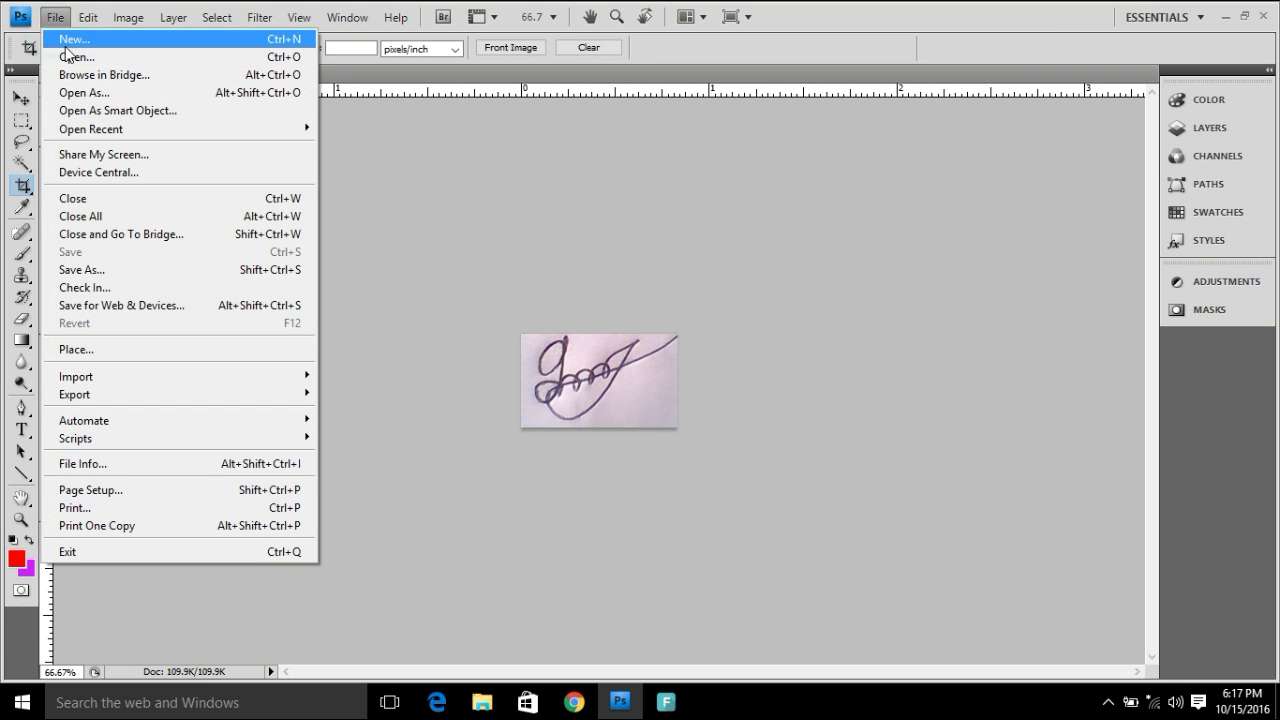
{"action": "left_click", "coordinate": [68, 57]}
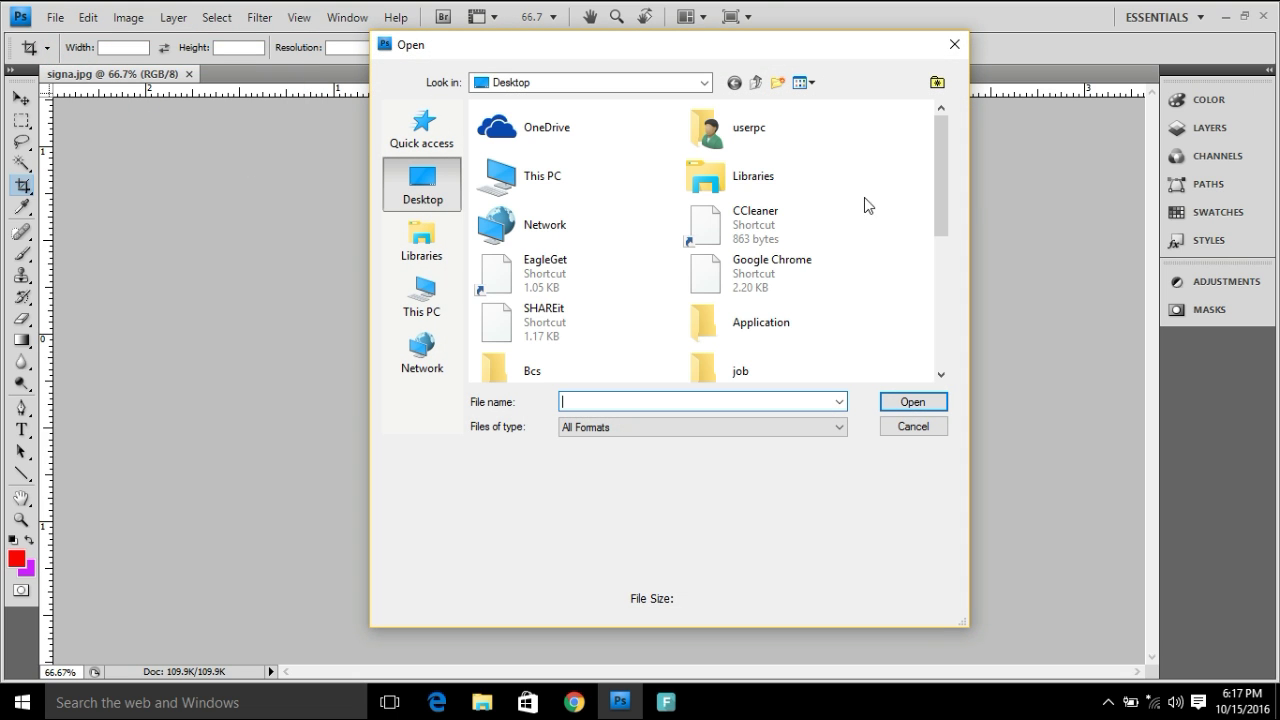
{"action": "left_click_drag", "start_coordinate": [941, 156], "coordinate": [979, 306]}
{"action": "left_click", "coordinate": [530, 355]}
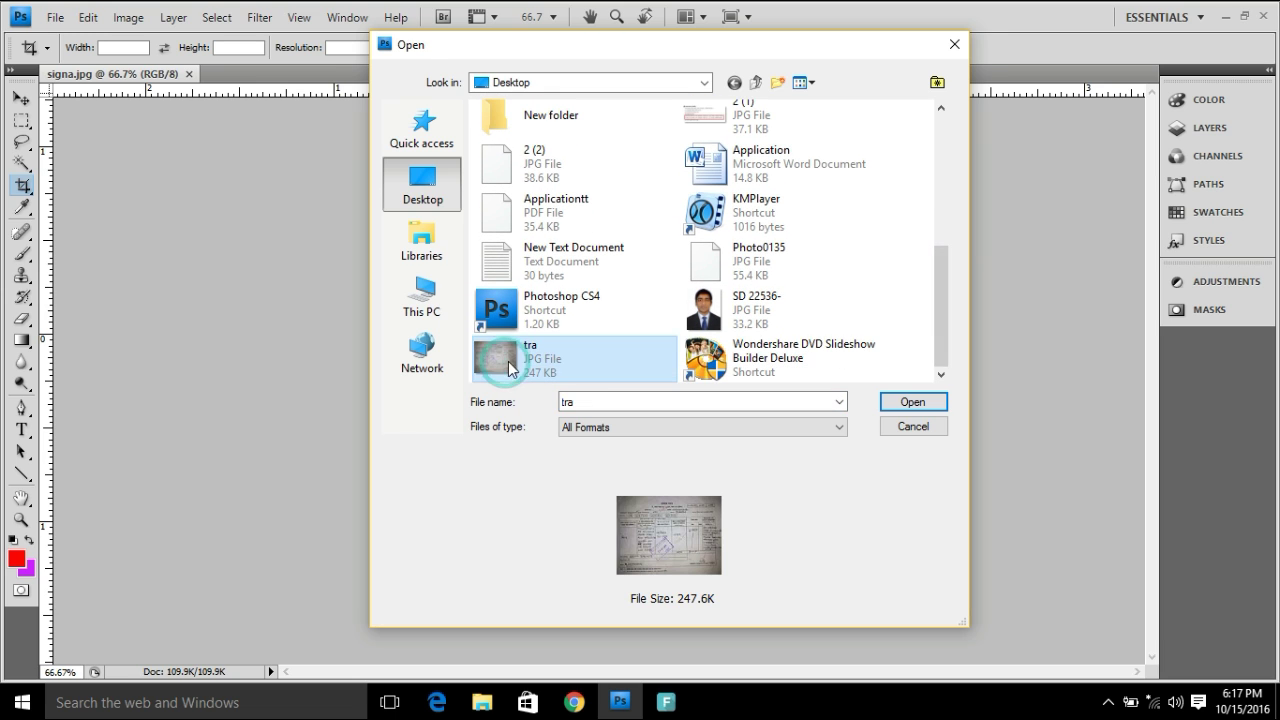
{"action": "left_click", "coordinate": [889, 404]}
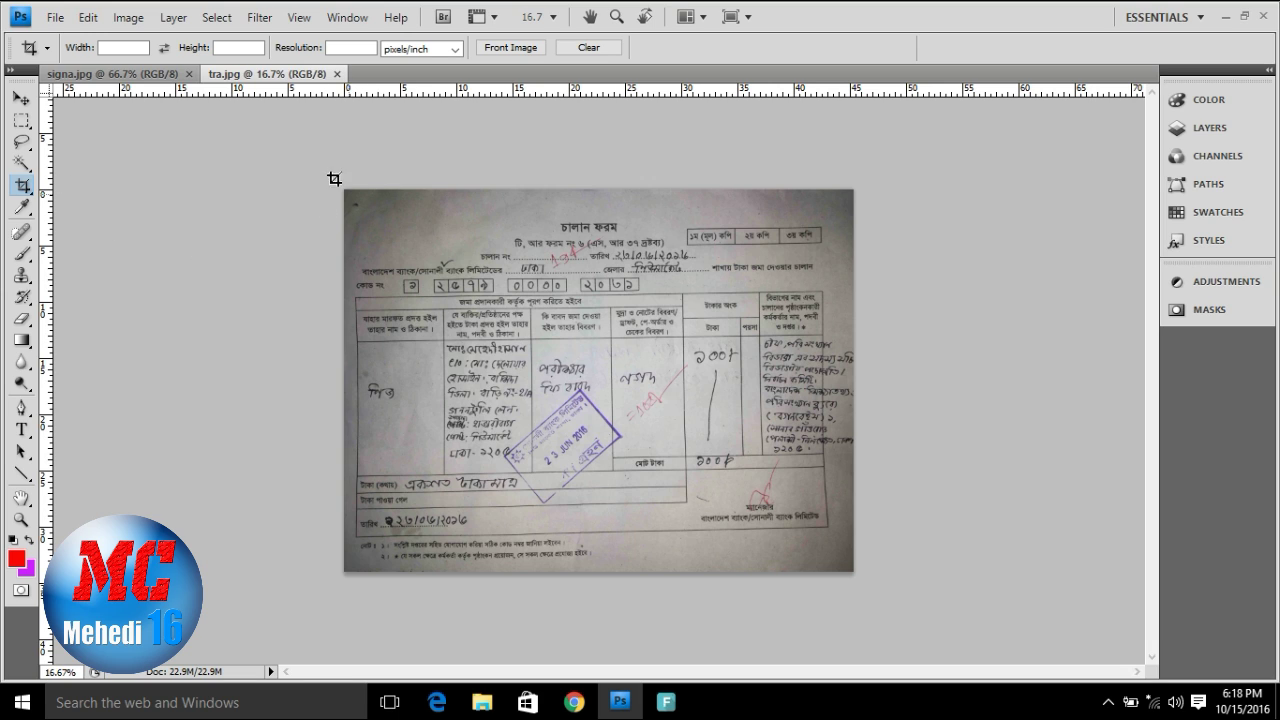
- Crop the scanned form image, trimming a narrow strip from all four sides around the printed form
{"action": "left_click", "coordinate": [108, 47]}
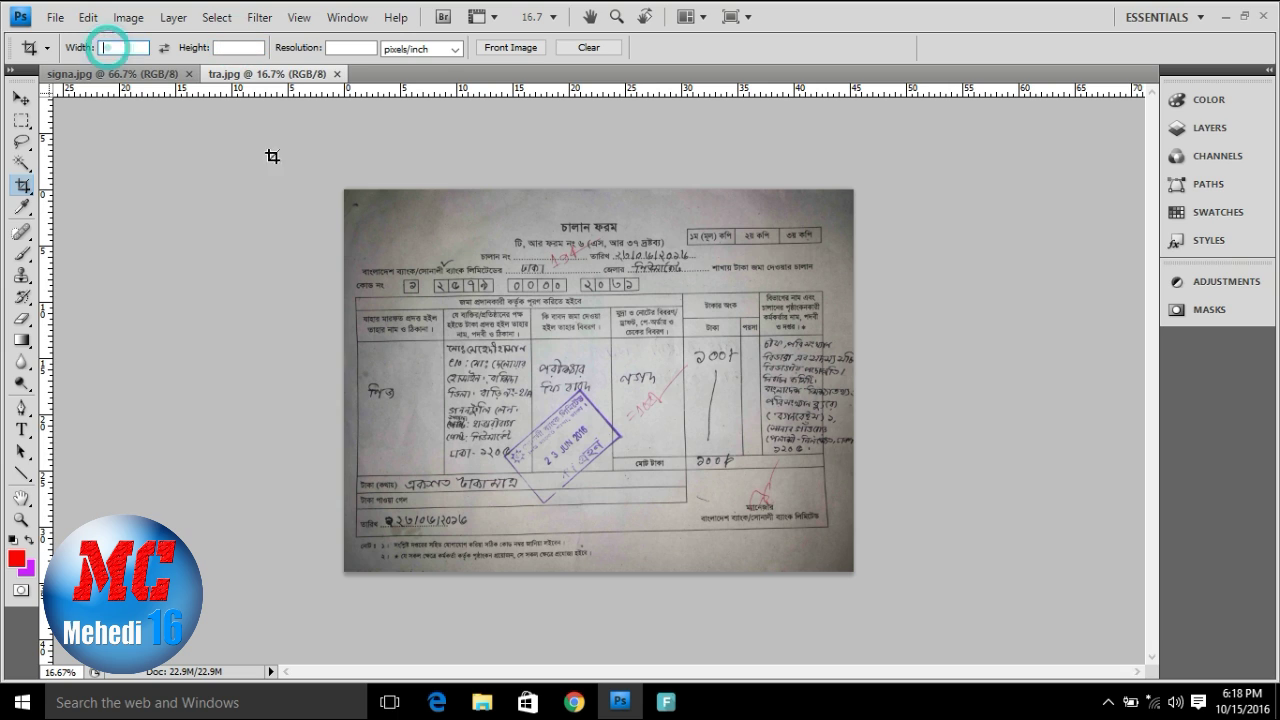
{"action": "left_click_drag", "start_coordinate": [345, 190], "coordinate": [852, 568]}
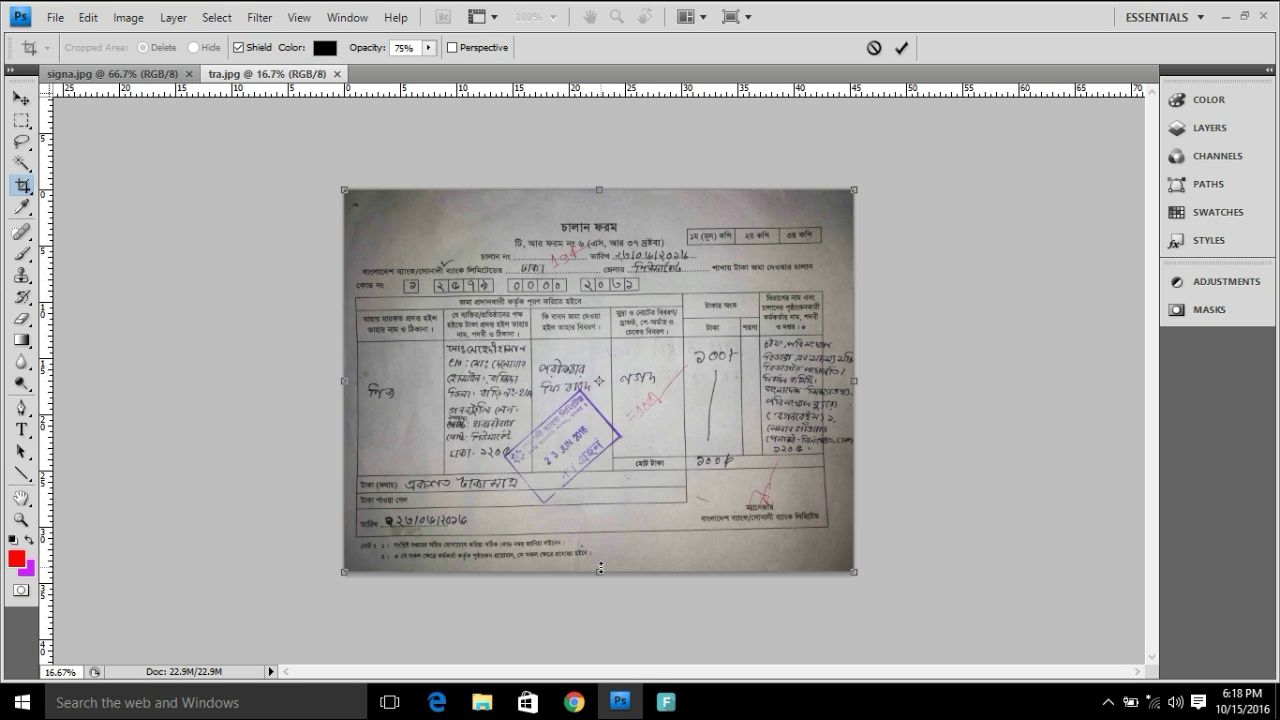
{"action": "left_click", "coordinate": [601, 573]}
{"action": "left_click_drag", "start_coordinate": [601, 573], "coordinate": [601, 566]}
{"action": "left_click_drag", "start_coordinate": [597, 189], "coordinate": [596, 209]}
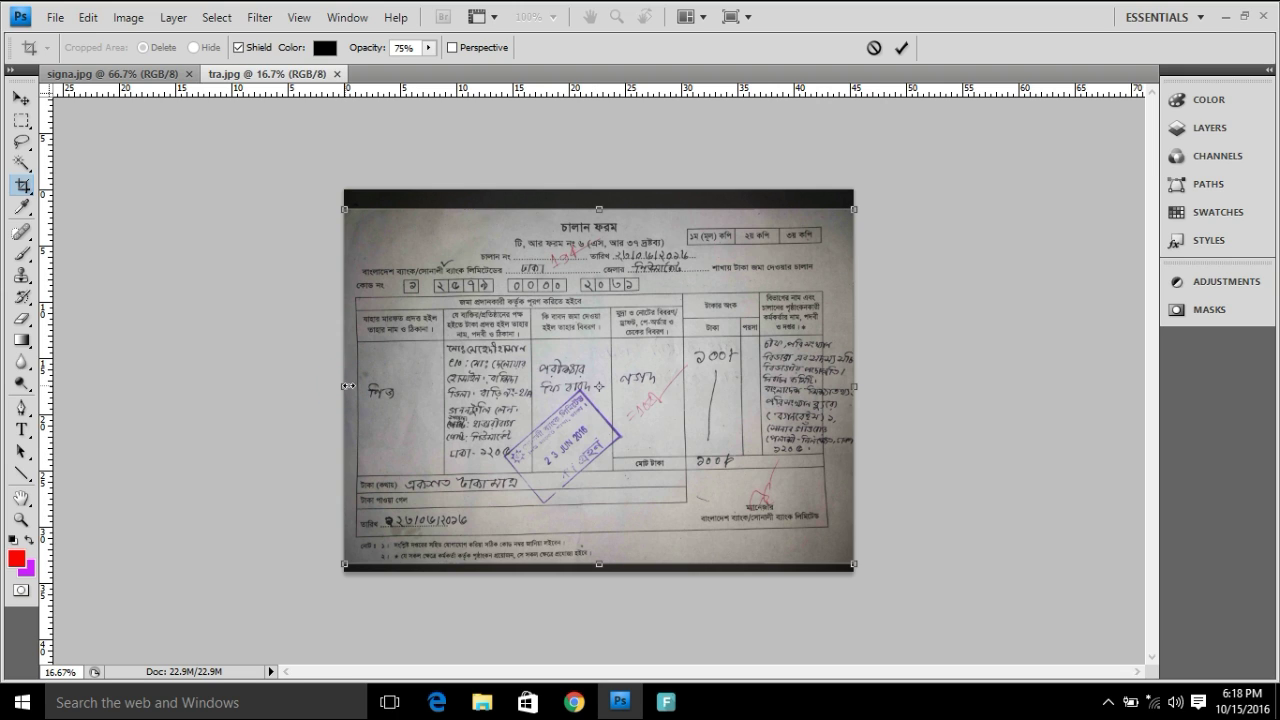
{"action": "left_click_drag", "start_coordinate": [354, 386], "coordinate": [363, 422]}
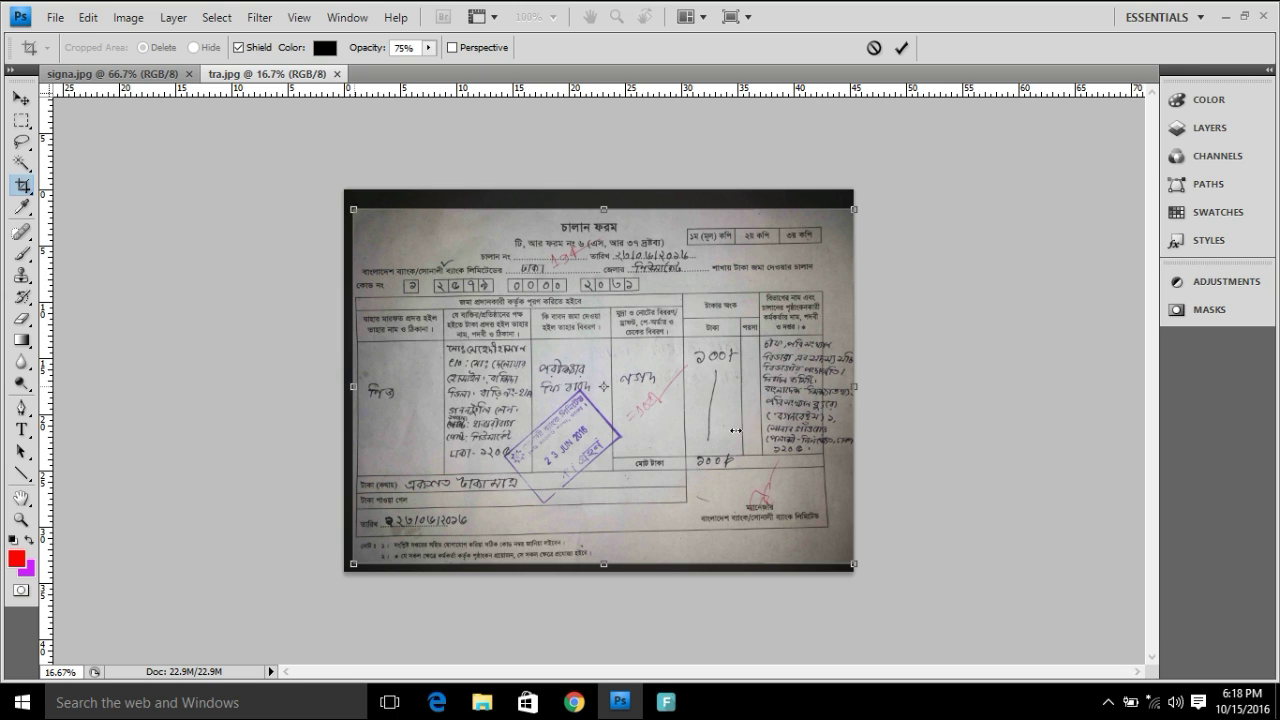
{"action": "left_click_drag", "start_coordinate": [856, 387], "coordinate": [844, 397]}
{"action": "key", "text": "Return"}
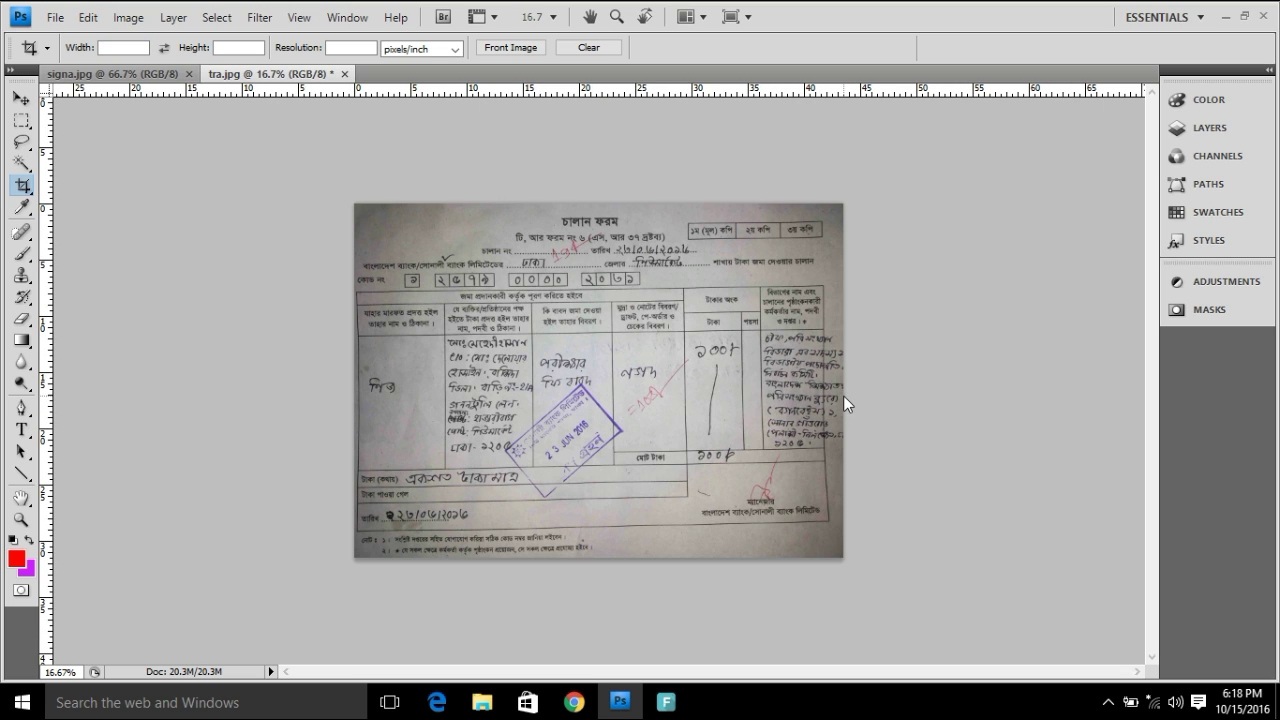
- Apply the Auto Tone and Auto Contrast corrections to the cropped form
{"action": "left_click", "coordinate": [145, 20]}
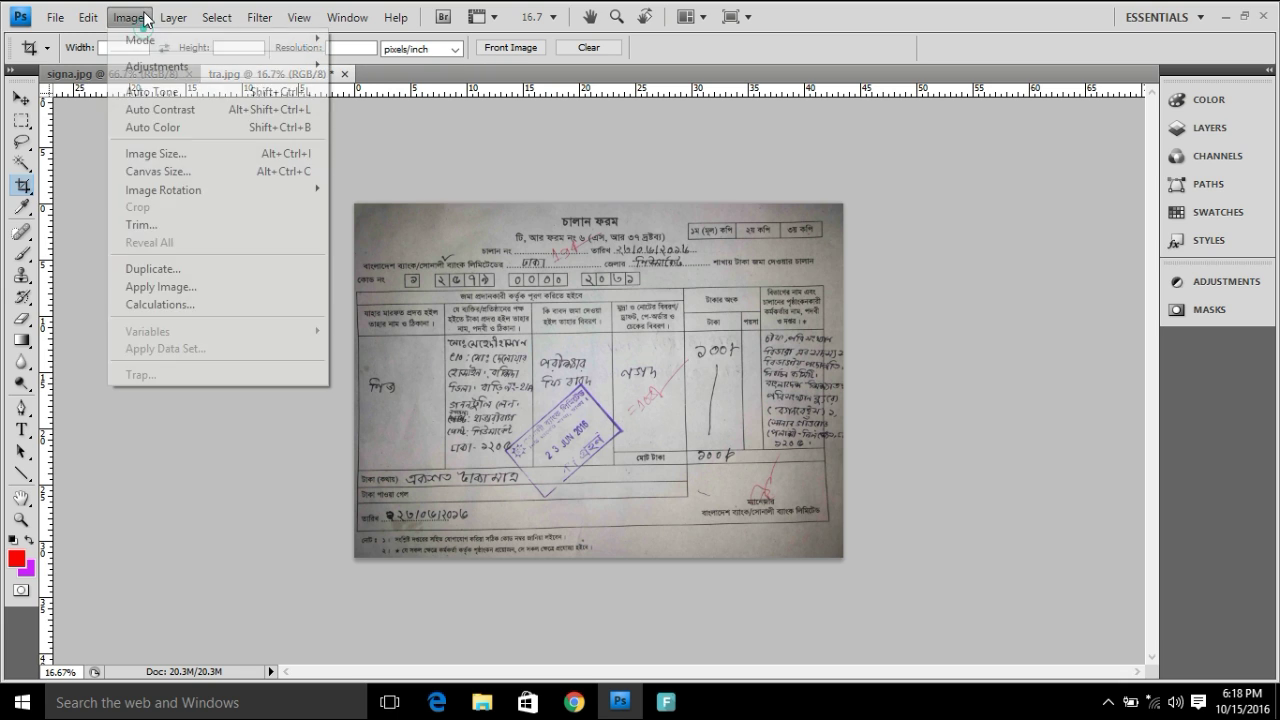
{"action": "left_click", "coordinate": [170, 92]}
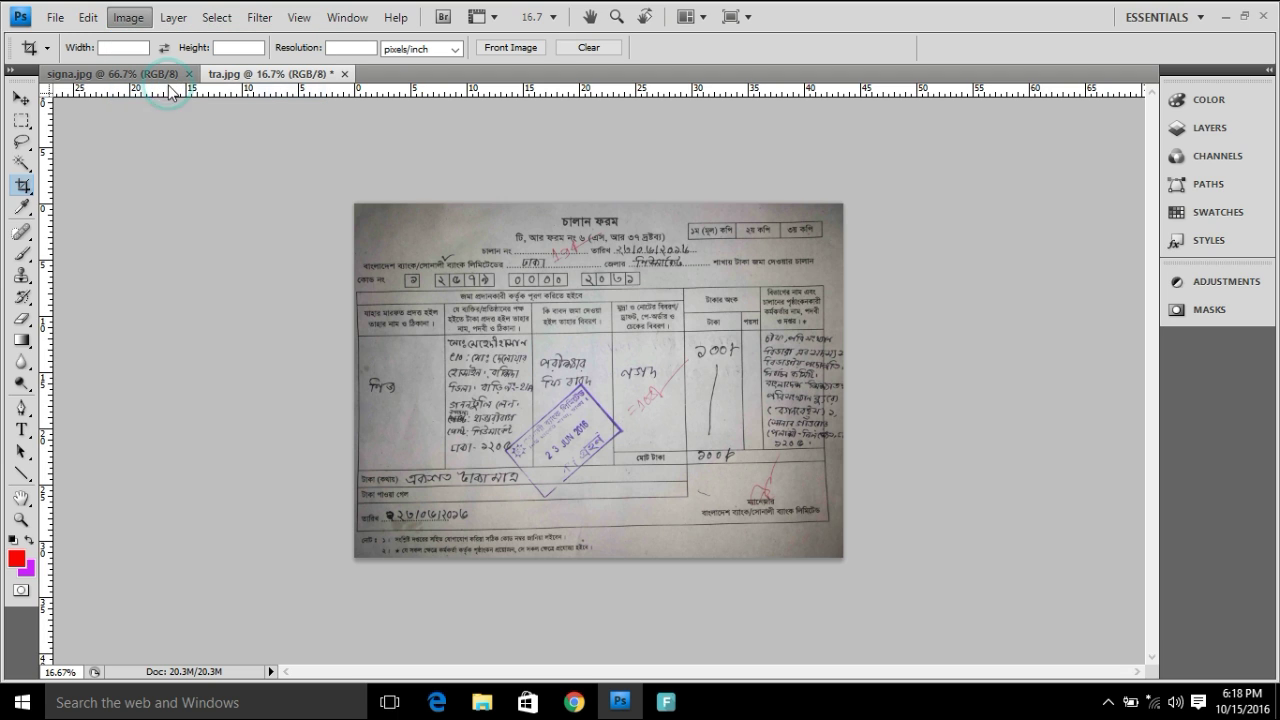
{"action": "left_click", "coordinate": [128, 17]}
{"action": "left_click", "coordinate": [145, 106]}
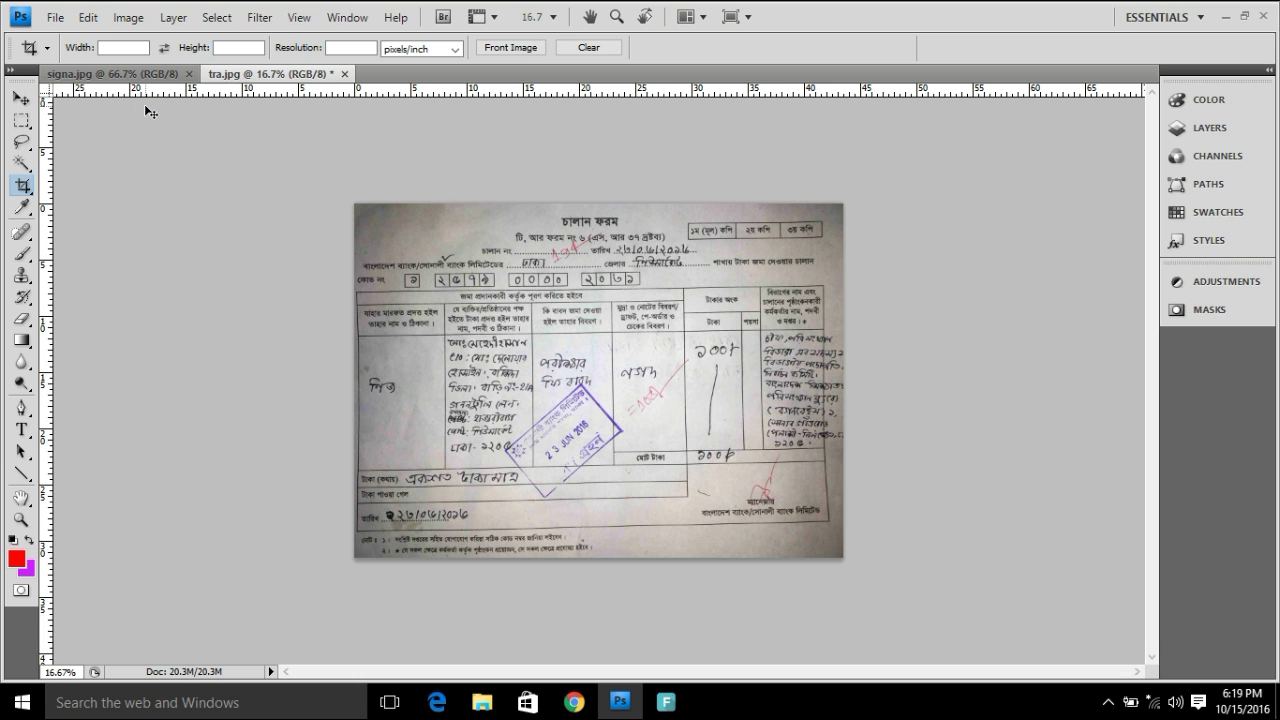
{"action": "left_click", "coordinate": [135, 22]}
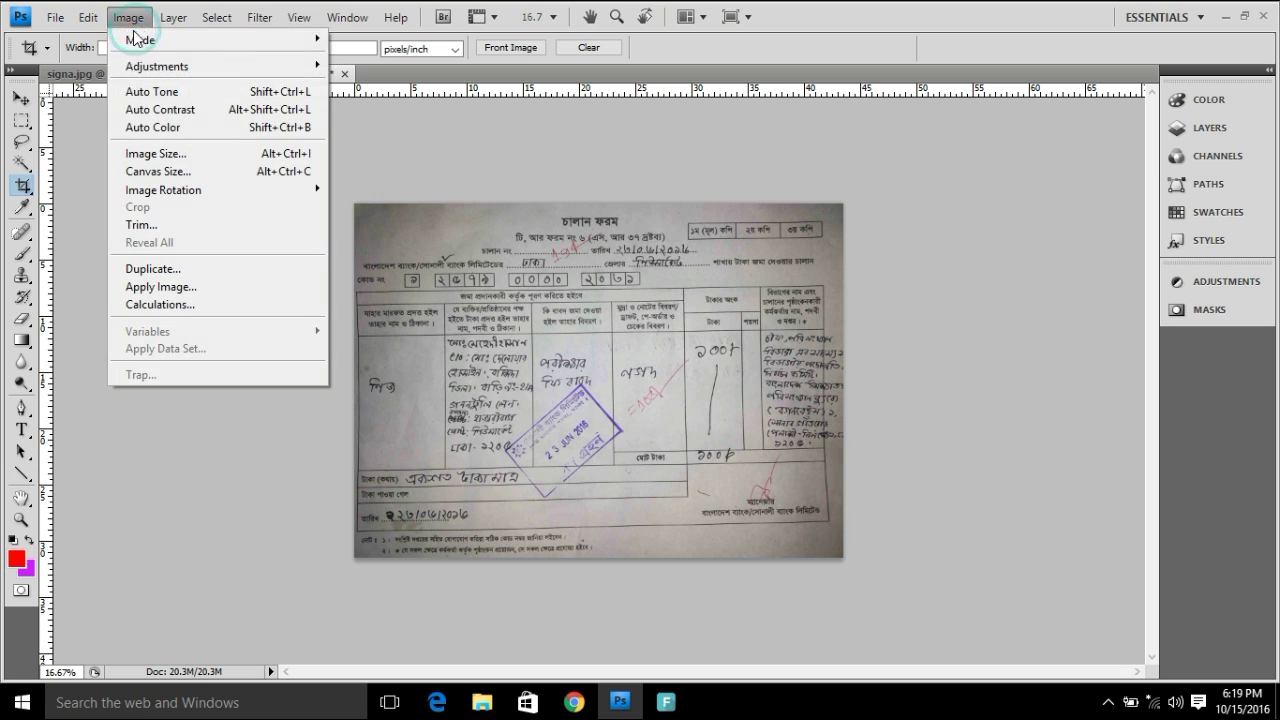
{"action": "left_click", "coordinate": [164, 117]}
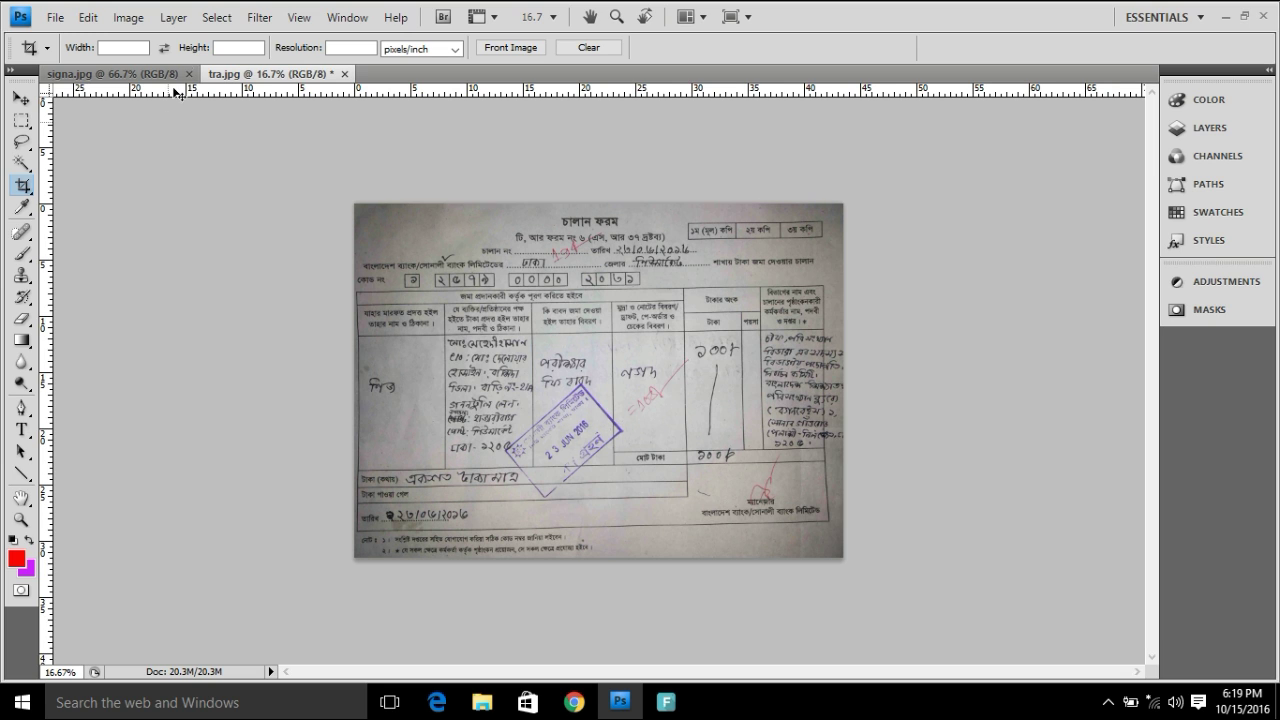
- Brighten the form with Curves by raising the RGB midtones to input 101, output 143
{"action": "left_click", "coordinate": [128, 19]}
{"action": "left_click", "coordinate": [128, 19]}
{"action": "left_click", "coordinate": [128, 19]}
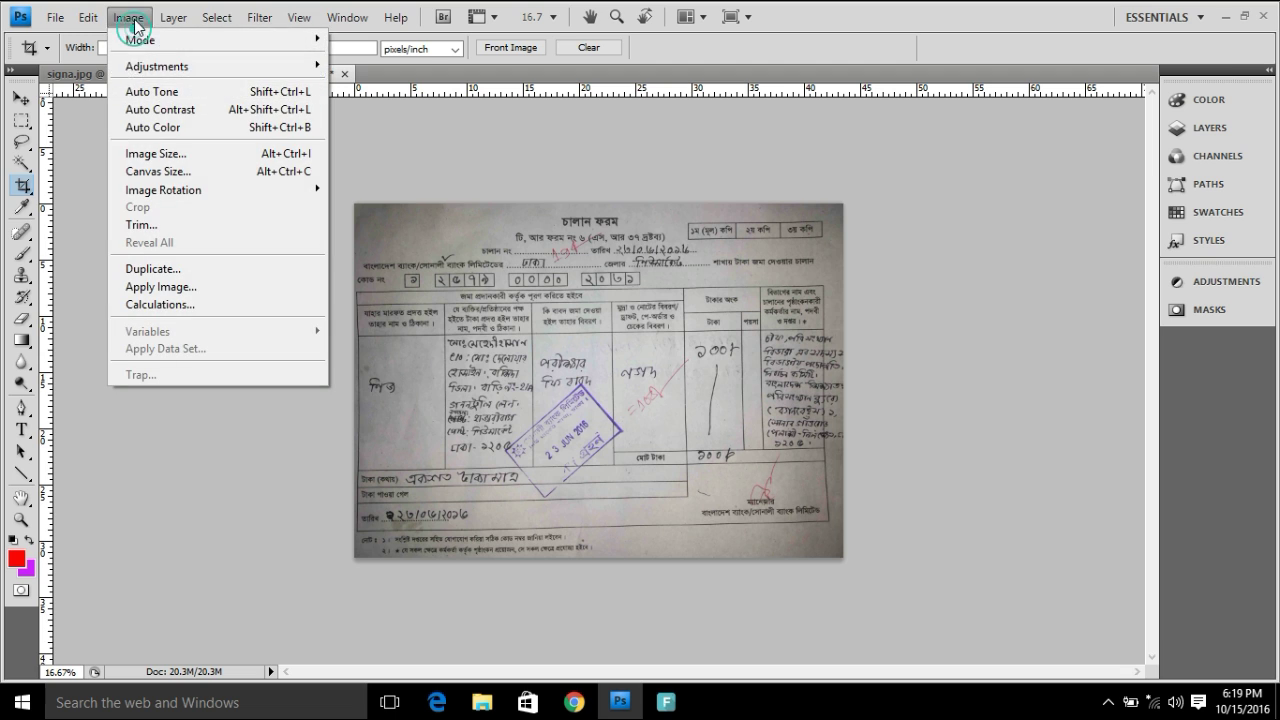
{"action": "mouse_move", "coordinate": [237, 70]}
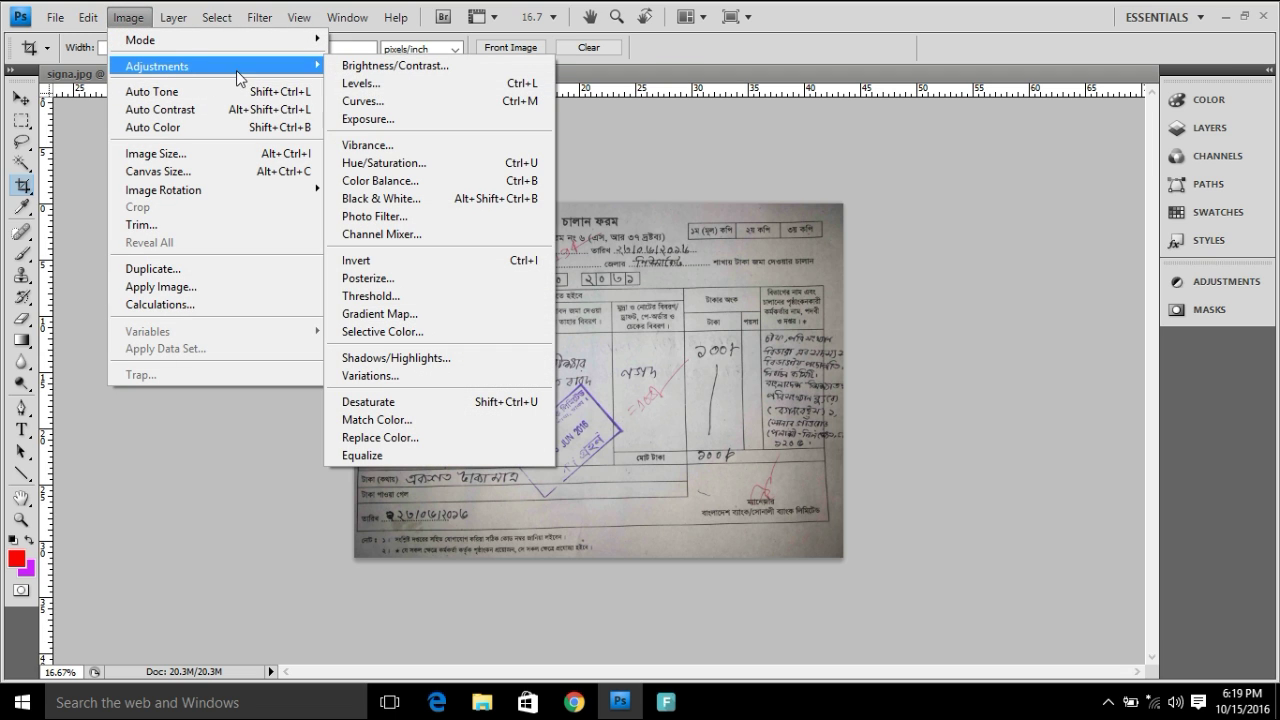
{"action": "left_click", "coordinate": [366, 103]}
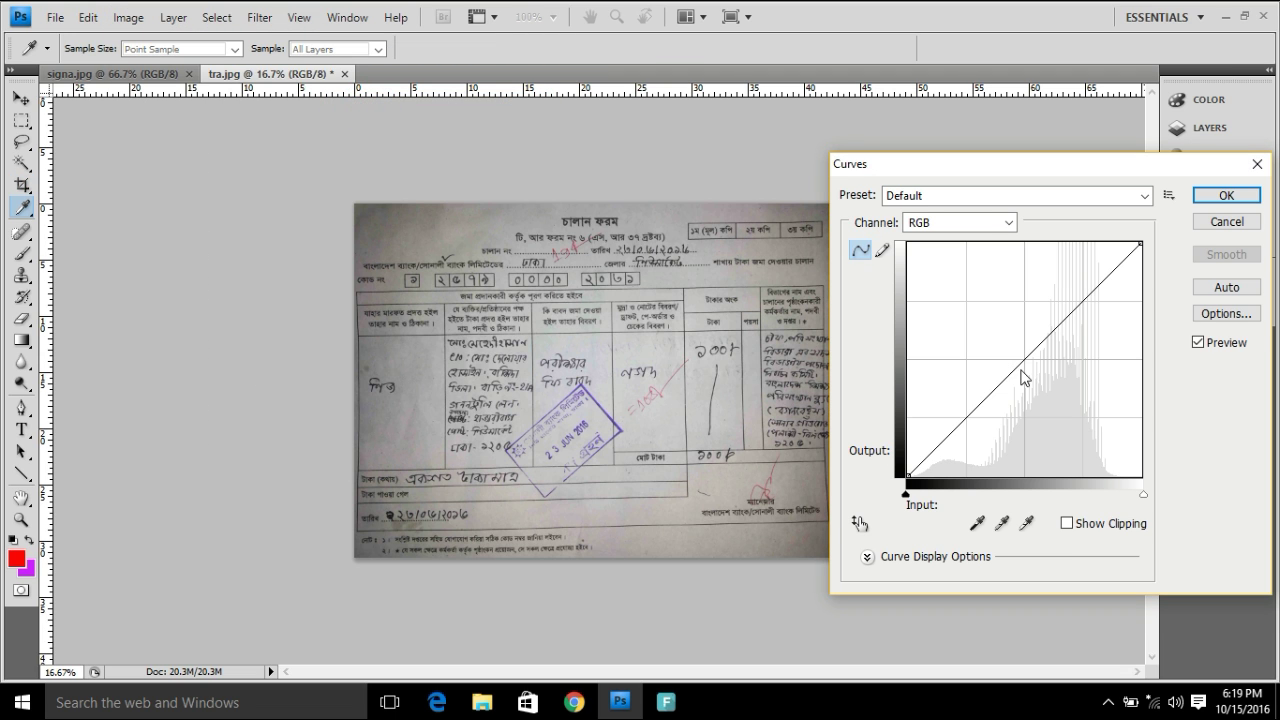
{"action": "left_click_drag", "start_coordinate": [1020, 360], "coordinate": [999, 344]}
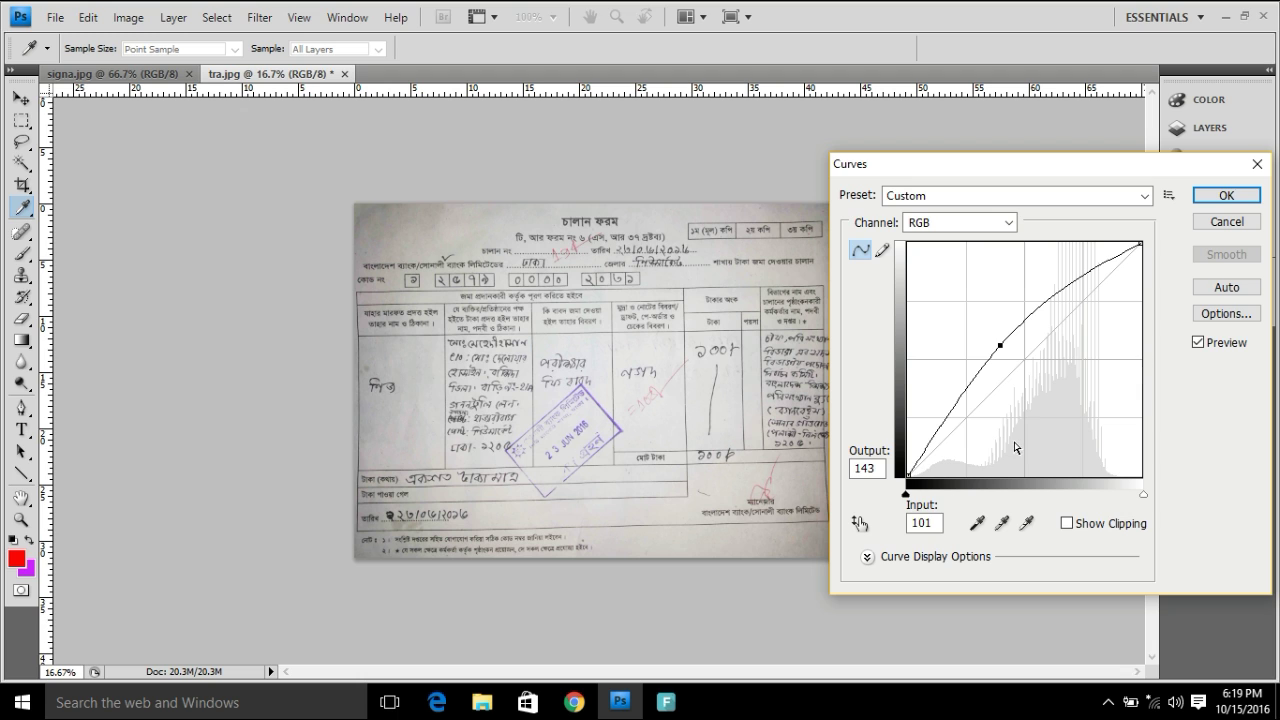
{"action": "left_click", "coordinate": [1228, 195]}
{"action": "left_click", "coordinate": [1214, 180]}
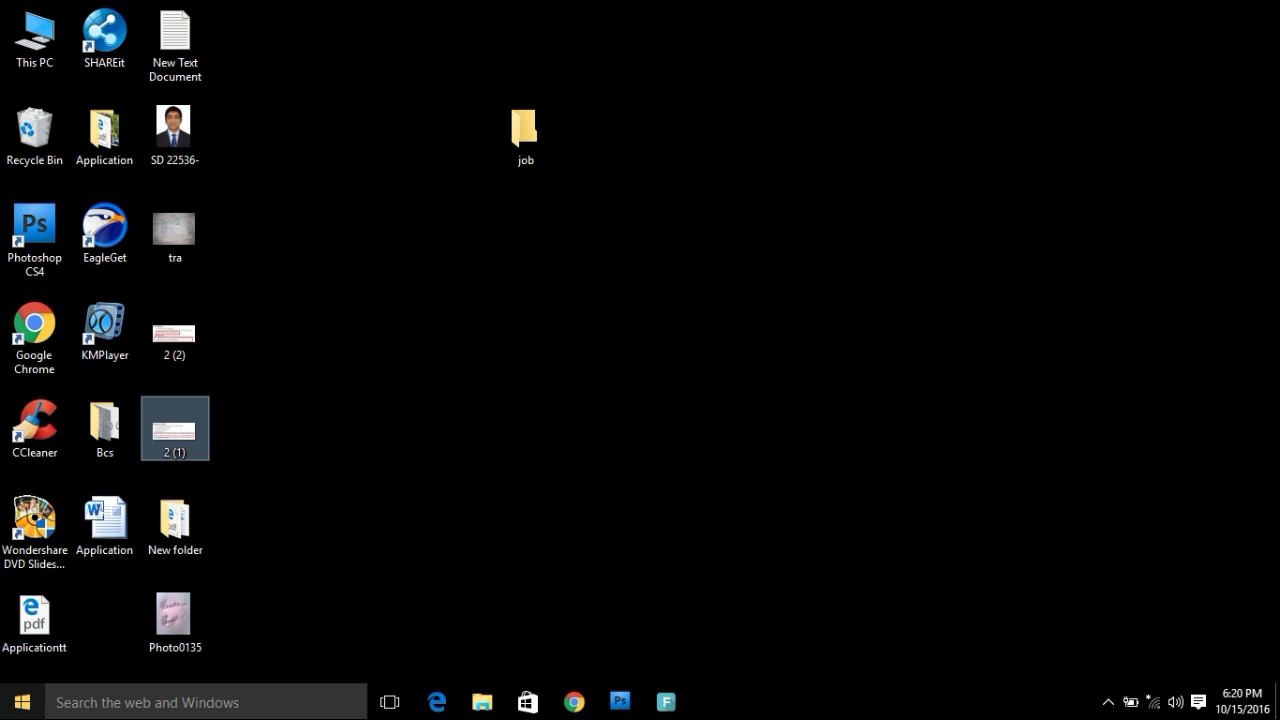
- Return to Photoshop and enter 800 by 600 pixels and a resolution of 300 pixels/inch in the form's Image Size settings
{"action": "left_click", "coordinate": [618, 704]}
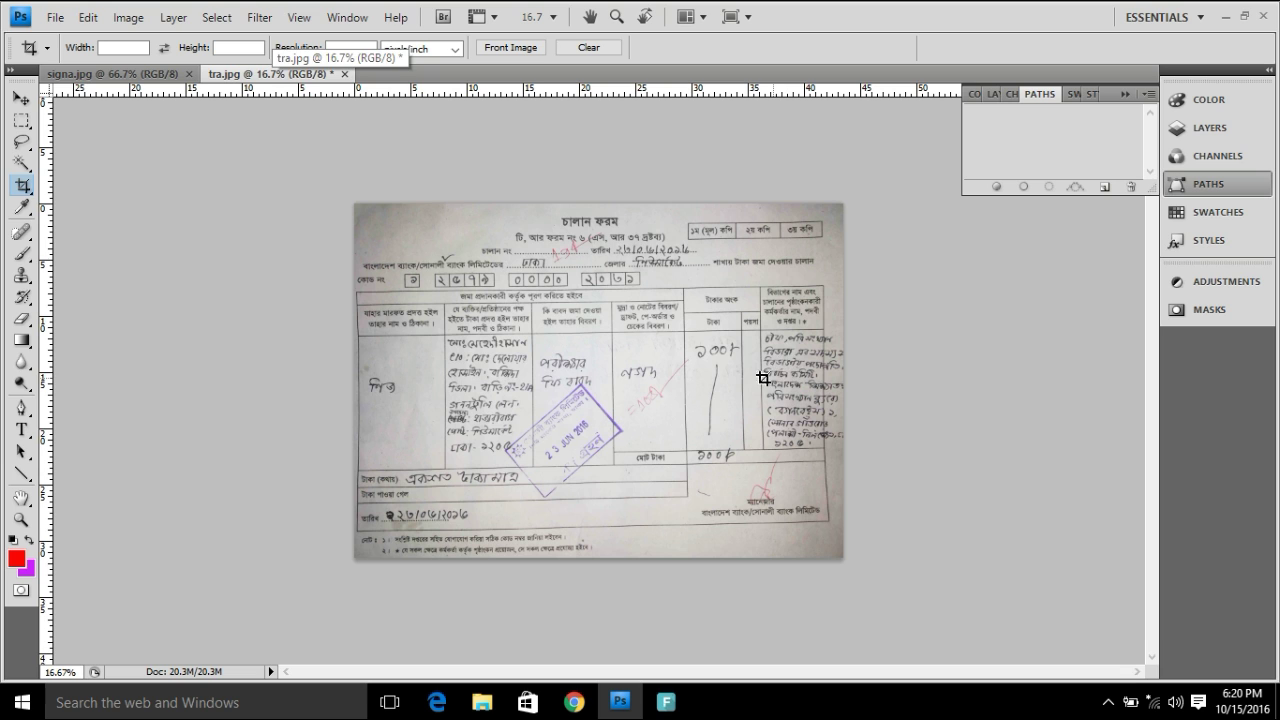
{"action": "left_click", "coordinate": [126, 22]}
{"action": "left_click", "coordinate": [140, 153]}
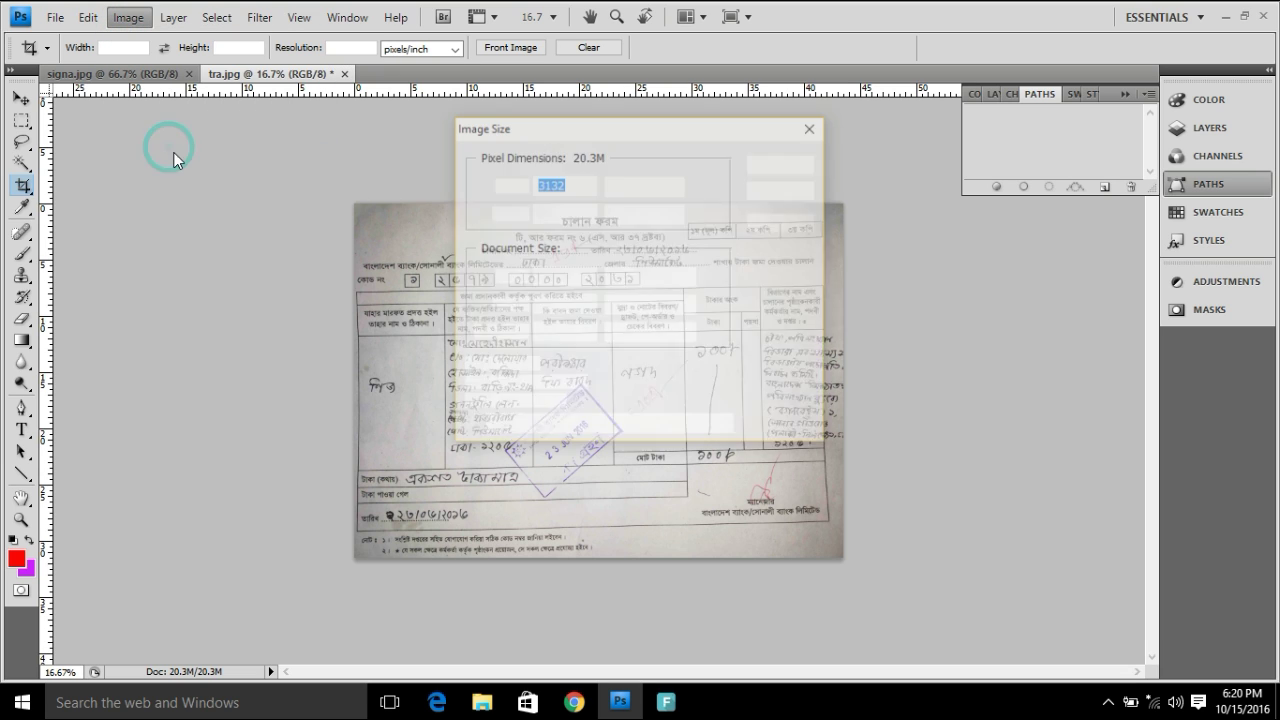
{"action": "type", "text": "800"}
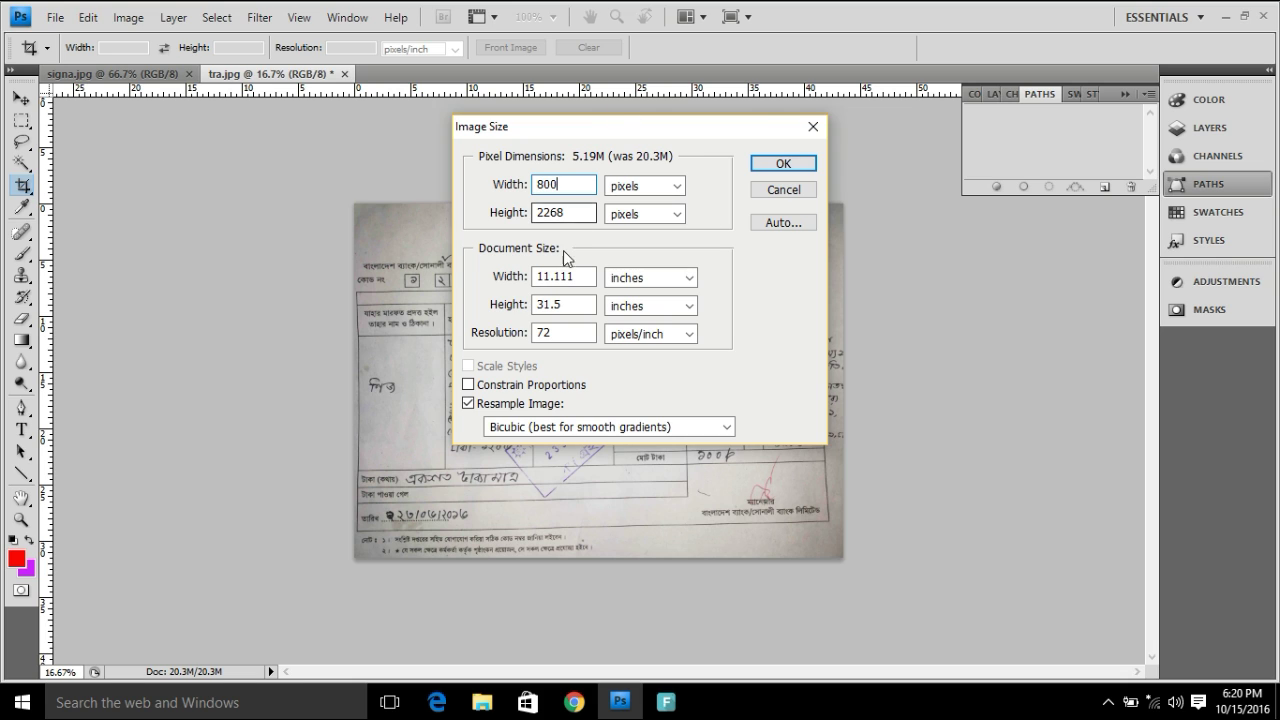
{"action": "left_click_drag", "start_coordinate": [571, 212], "coordinate": [500, 214]}
{"action": "type", "text": "600"}
{"action": "left_click", "coordinate": [569, 336]}
{"action": "left_click_drag", "start_coordinate": [569, 340], "coordinate": [491, 334]}
{"action": "type", "text": "300"}
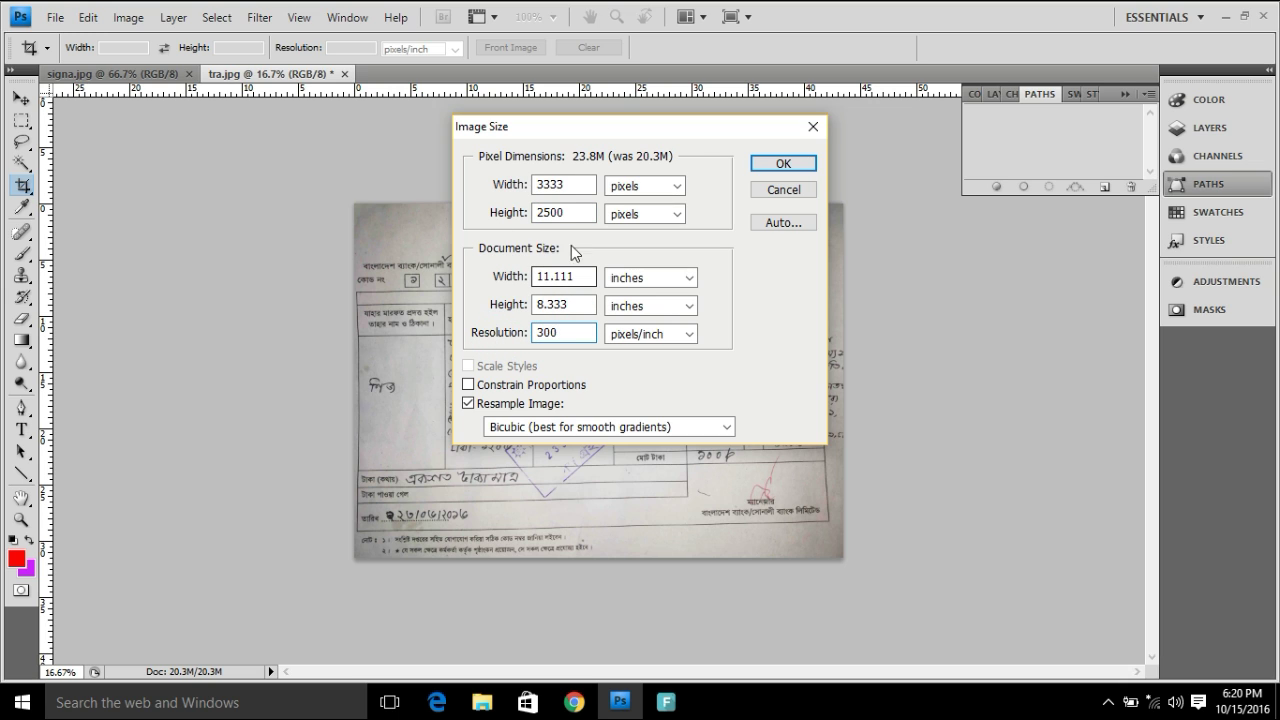
- Re-enter the form's pixel dimensions as 800 wide and 600 high, and apply the resize
{"action": "left_click_drag", "start_coordinate": [569, 184], "coordinate": [509, 184]}
{"action": "type", "text": "800"}
{"action": "double_click", "coordinate": [571, 212]}
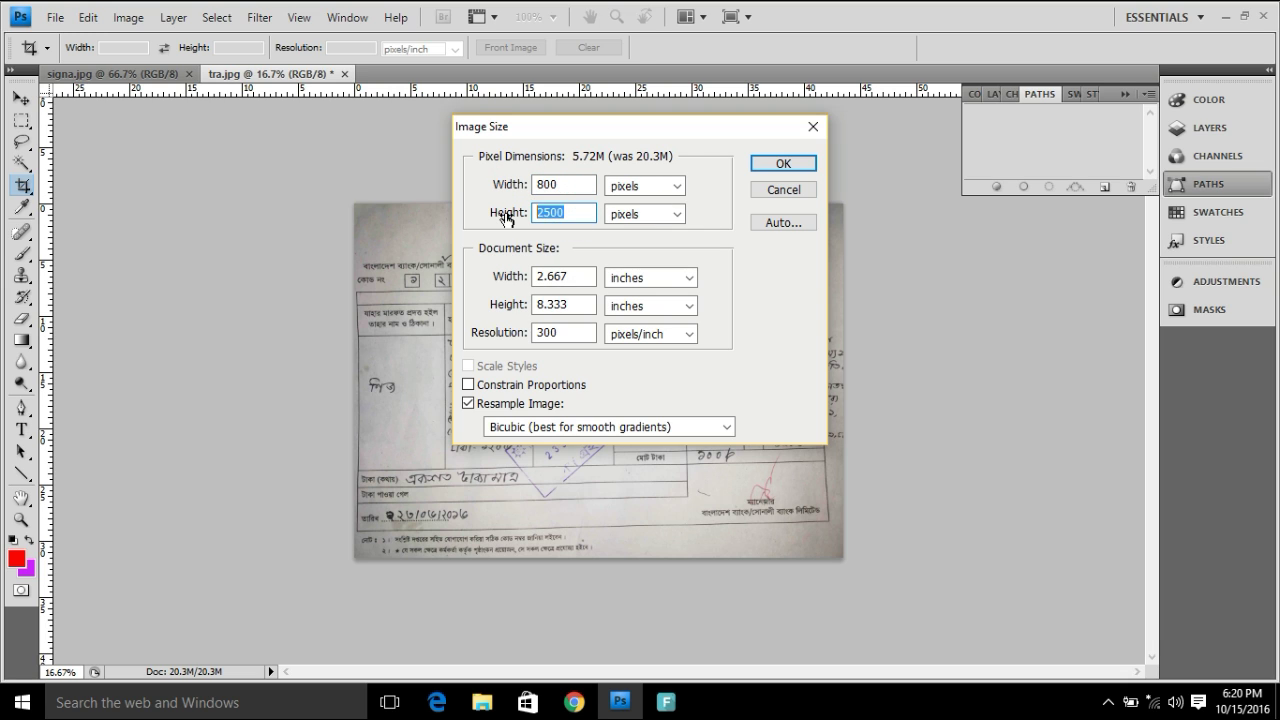
{"action": "type", "text": "600"}
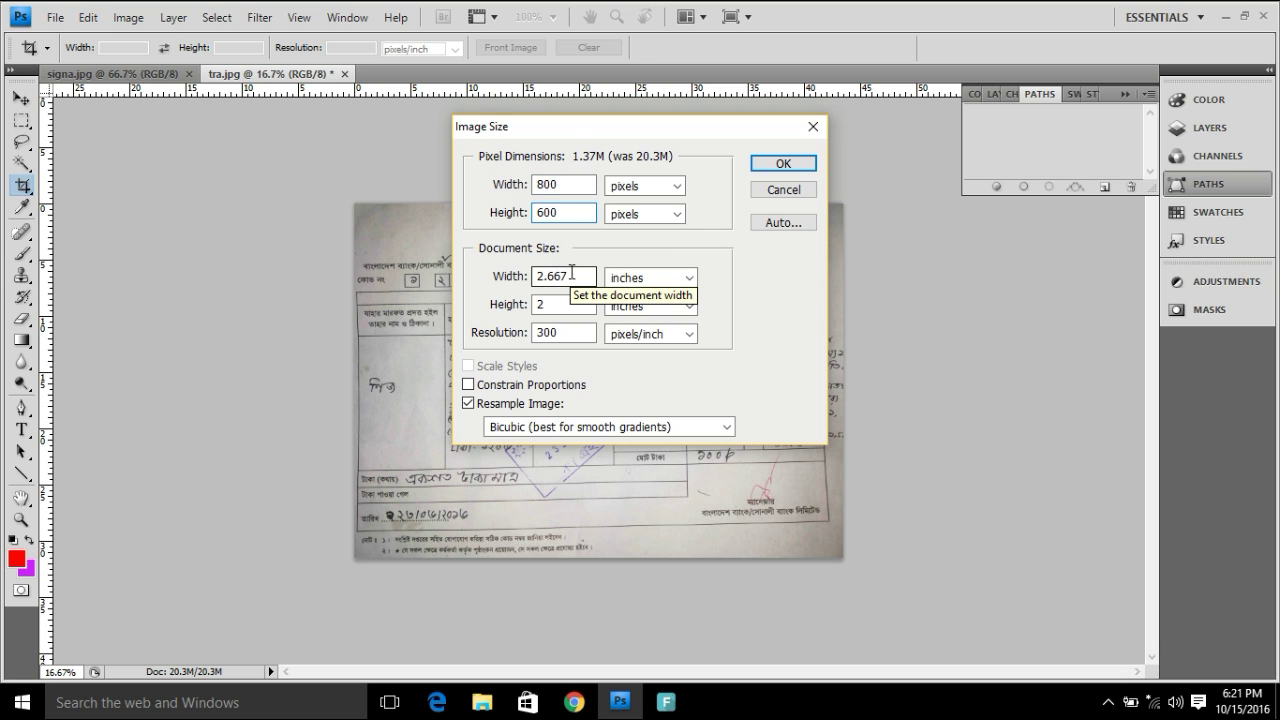
{"action": "left_click", "coordinate": [778, 165]}
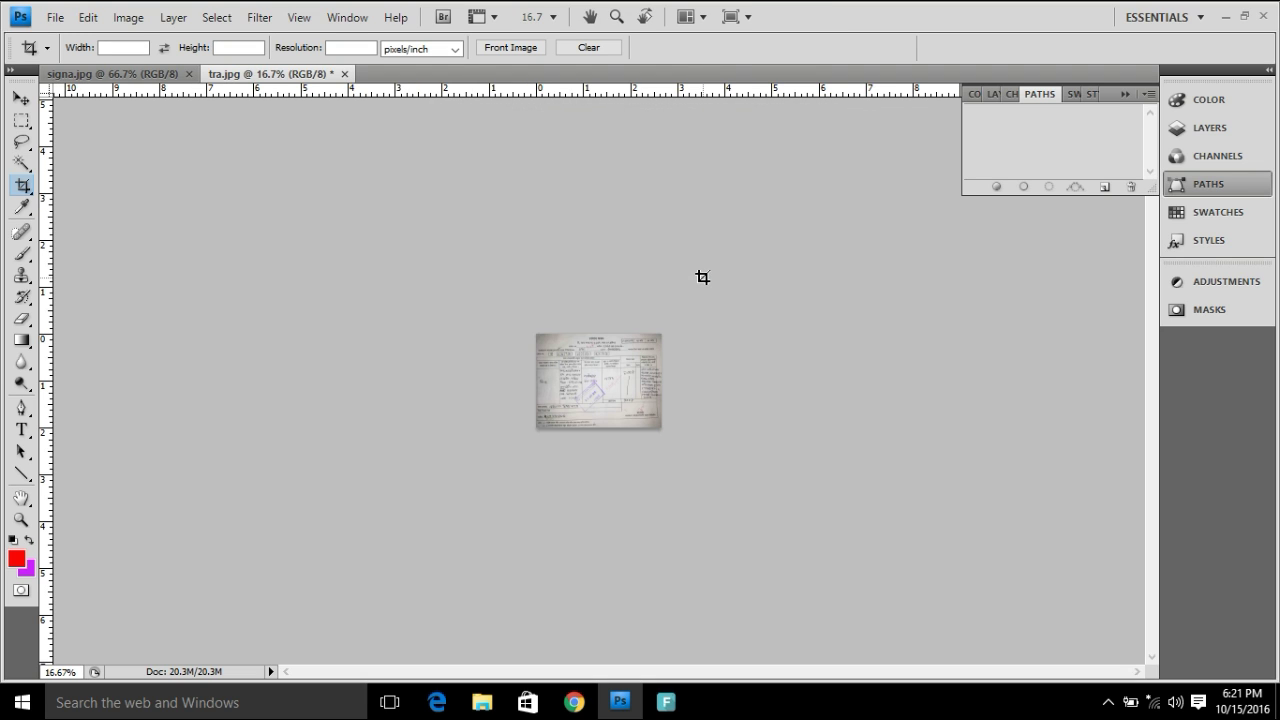
- Check the resized form's pixel dimensions and resolution in Image Size
{"action": "key", "text": "ctrl+plus"}
{"action": "key", "text": "ctrl+plus"}
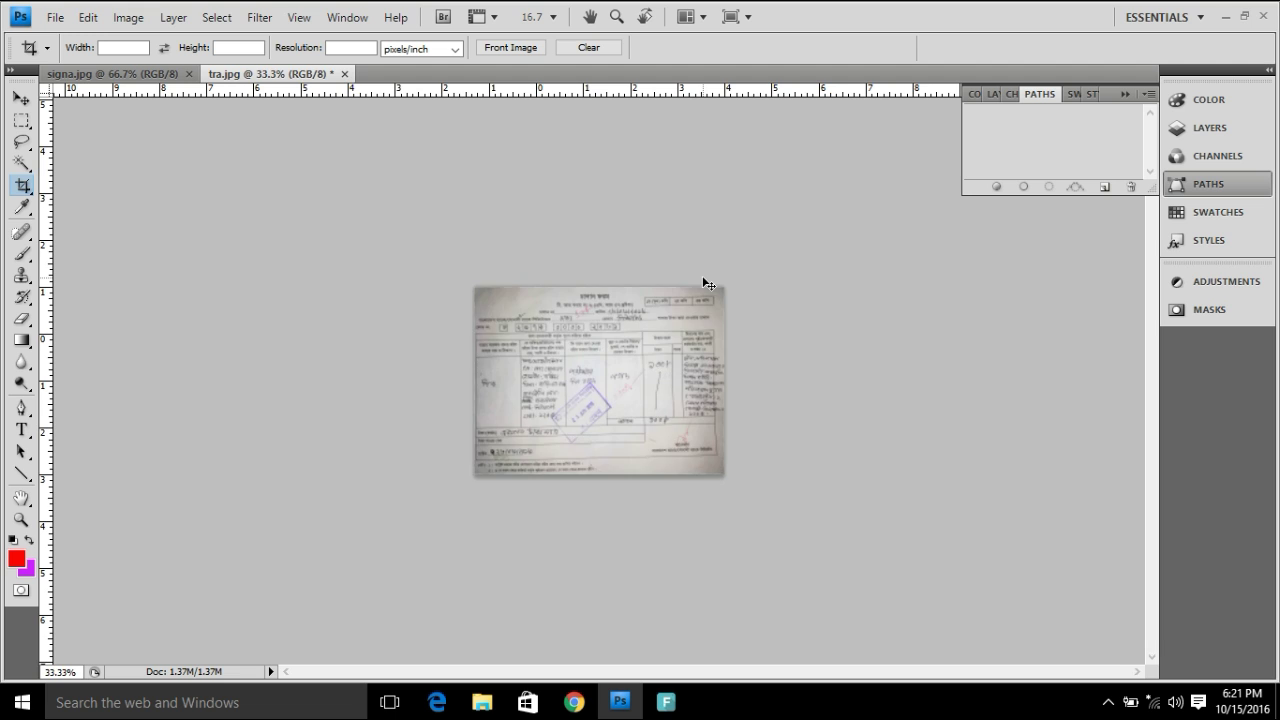
{"action": "key", "text": "ctrl+plus"}
{"action": "left_click", "coordinate": [128, 16]}
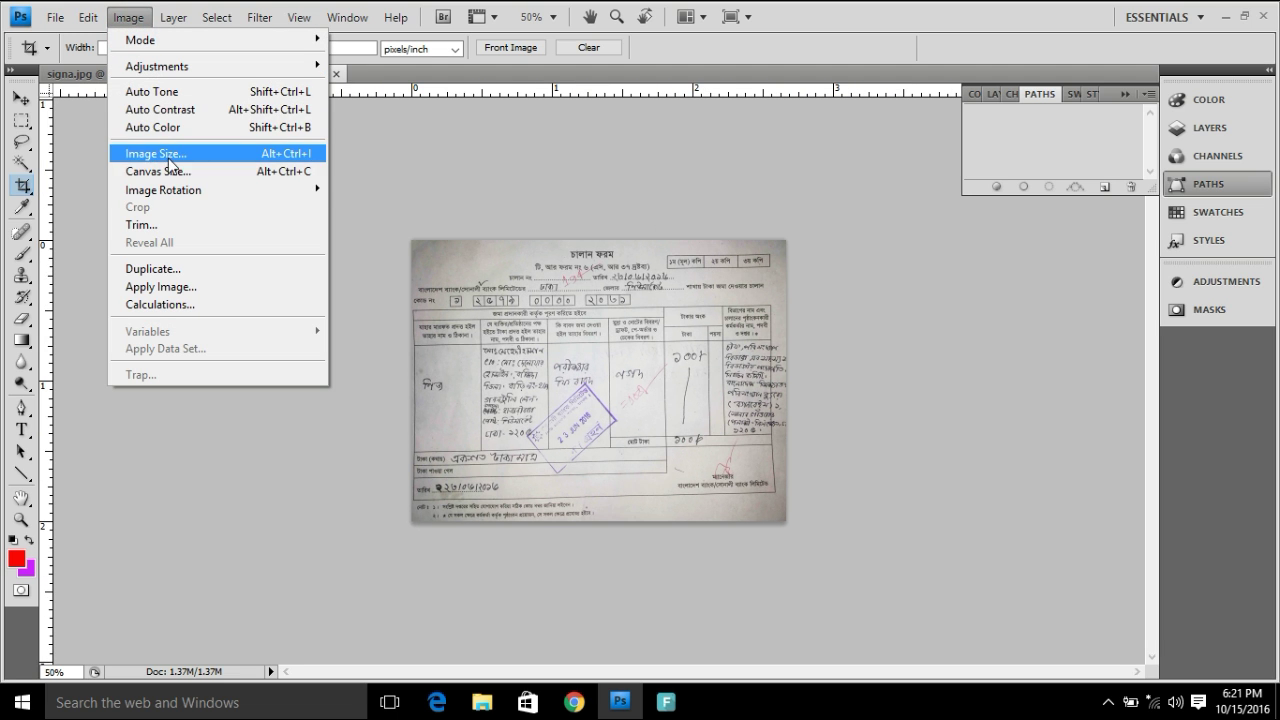
{"action": "left_click", "coordinate": [168, 156]}
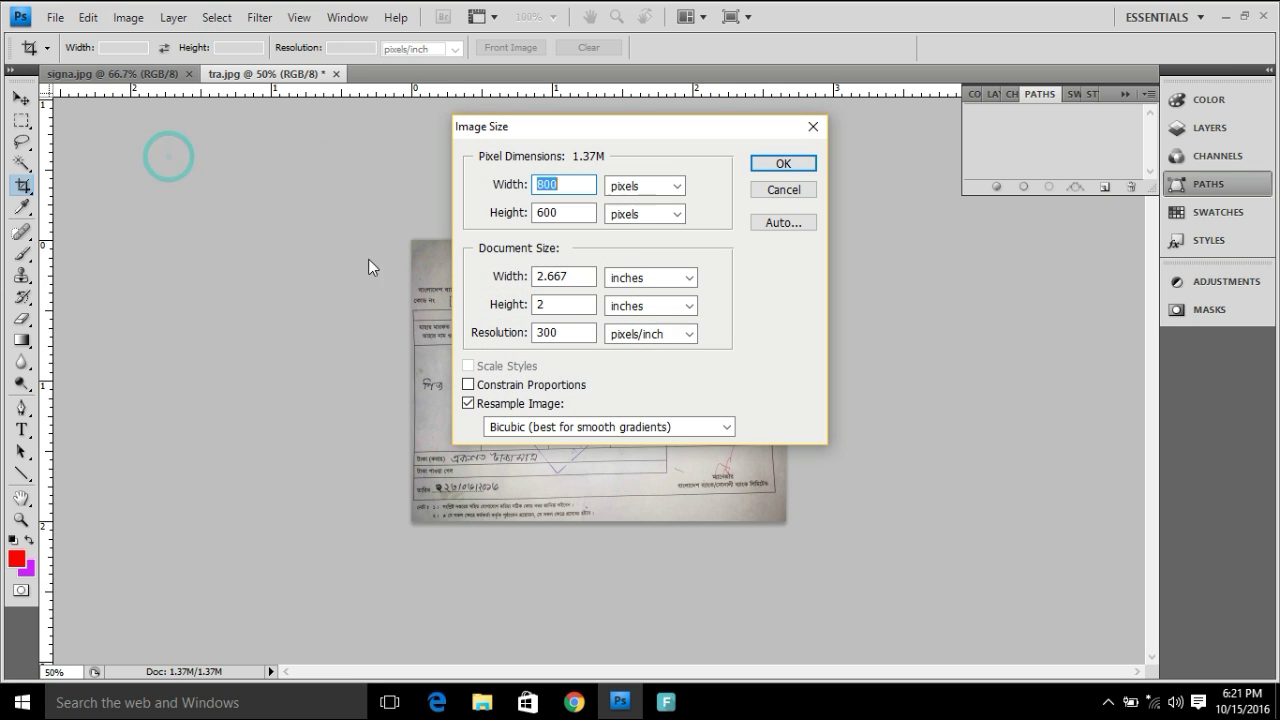
{"action": "left_click", "coordinate": [783, 172]}
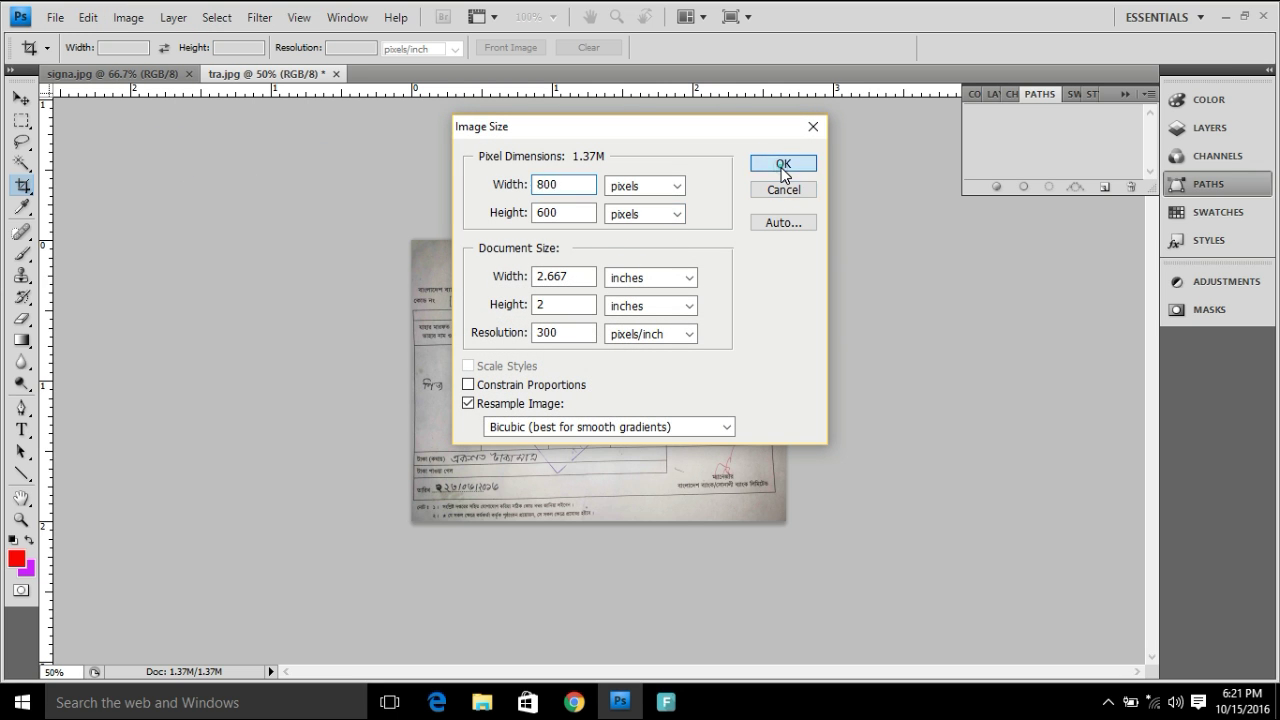
{"action": "left_click", "coordinate": [55, 20]}
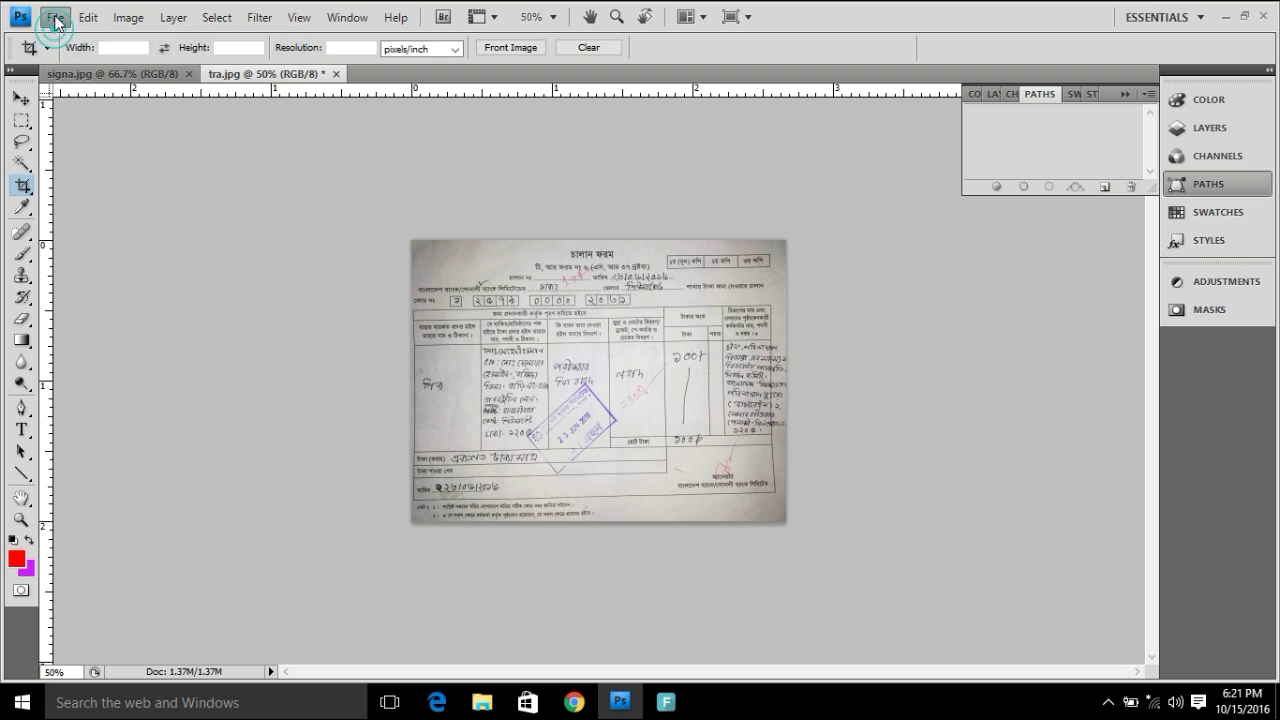
{"action": "left_click", "coordinate": [74, 39]}
{"action": "left_click", "coordinate": [815, 197]}
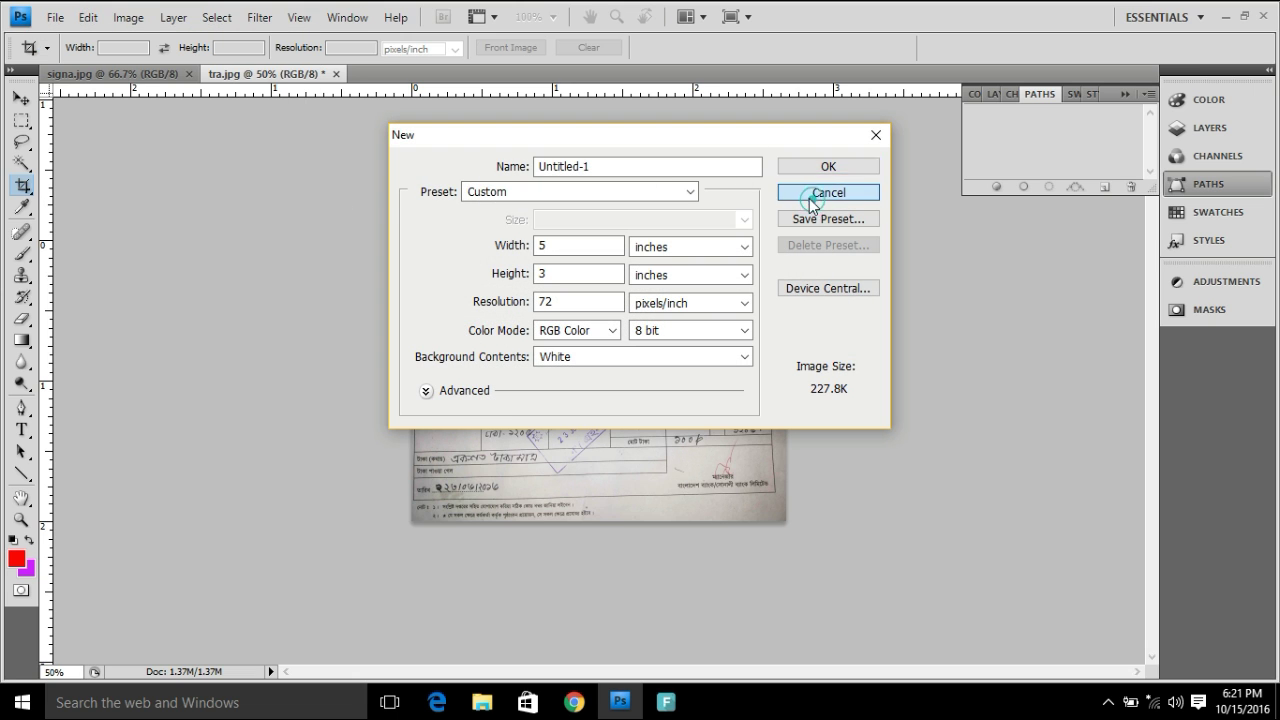
- Save the resized form as a new JPEG named chalan on the Desktop
{"action": "left_click", "coordinate": [60, 20]}
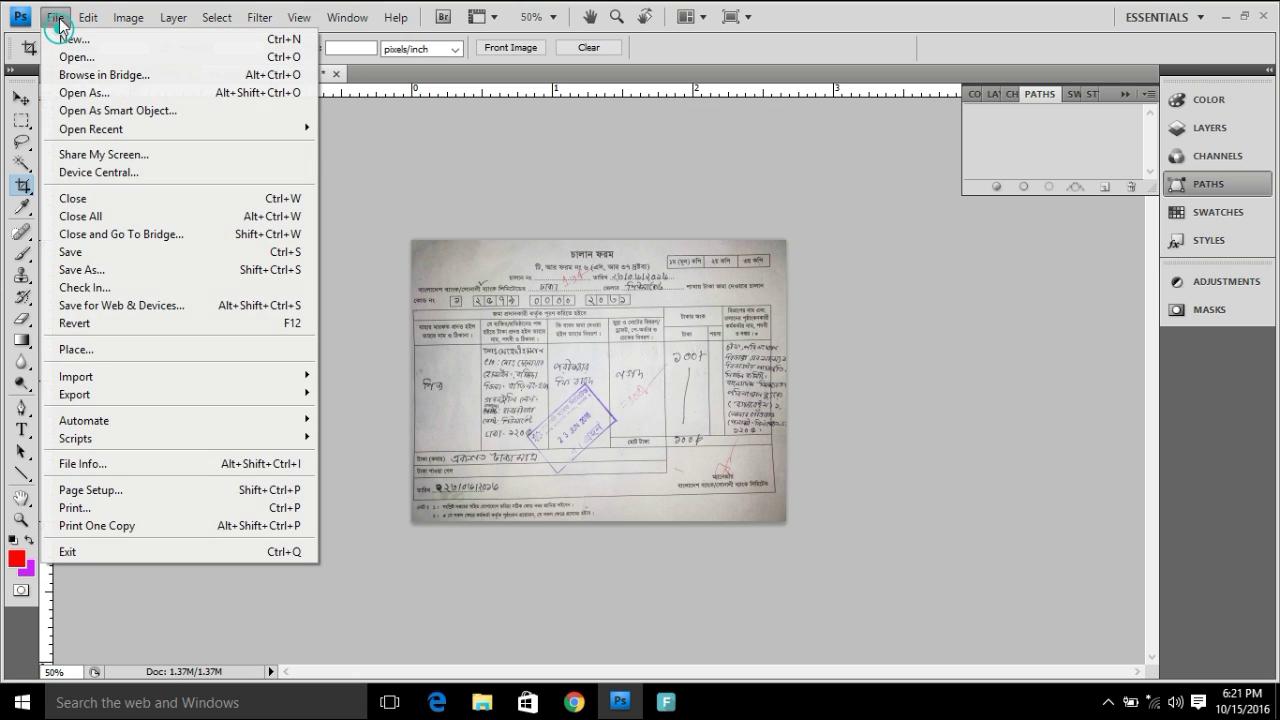
{"action": "left_click", "coordinate": [104, 272]}
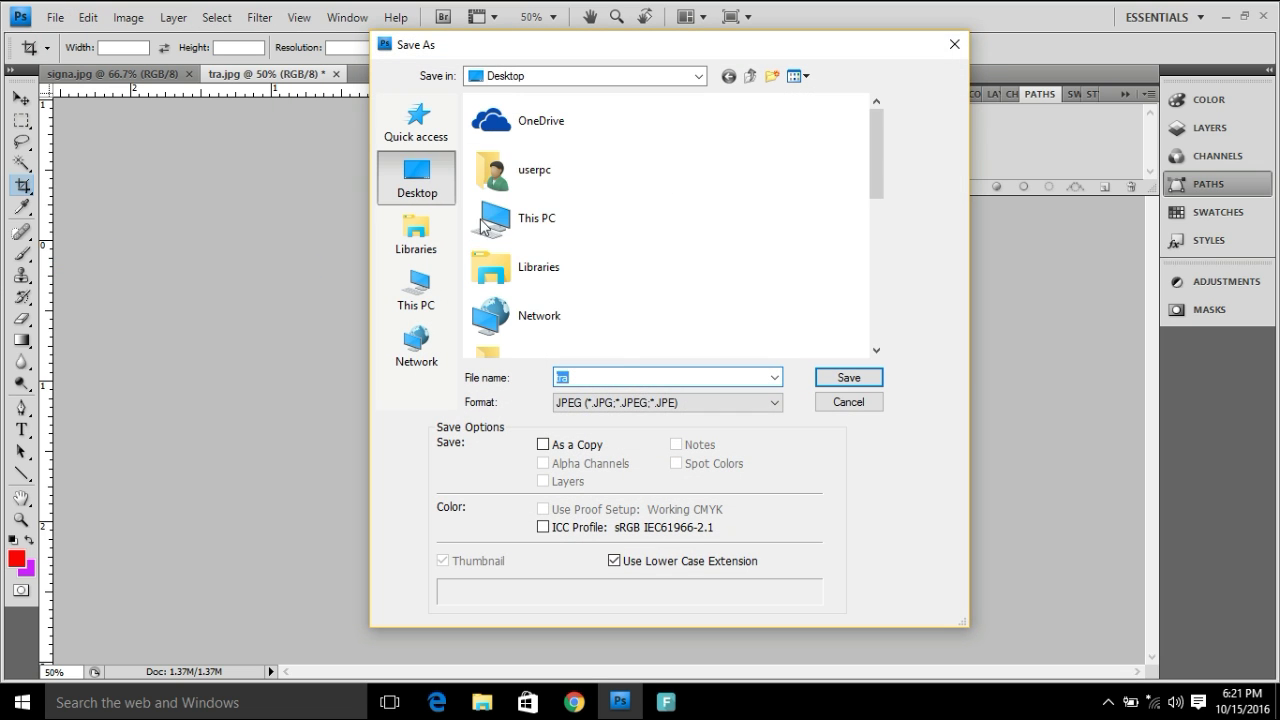
{"action": "left_click", "coordinate": [615, 378]}
{"action": "double_click", "coordinate": [564, 378]}
{"action": "type", "text": "chalan"}
{"action": "left_click", "coordinate": [850, 378]}
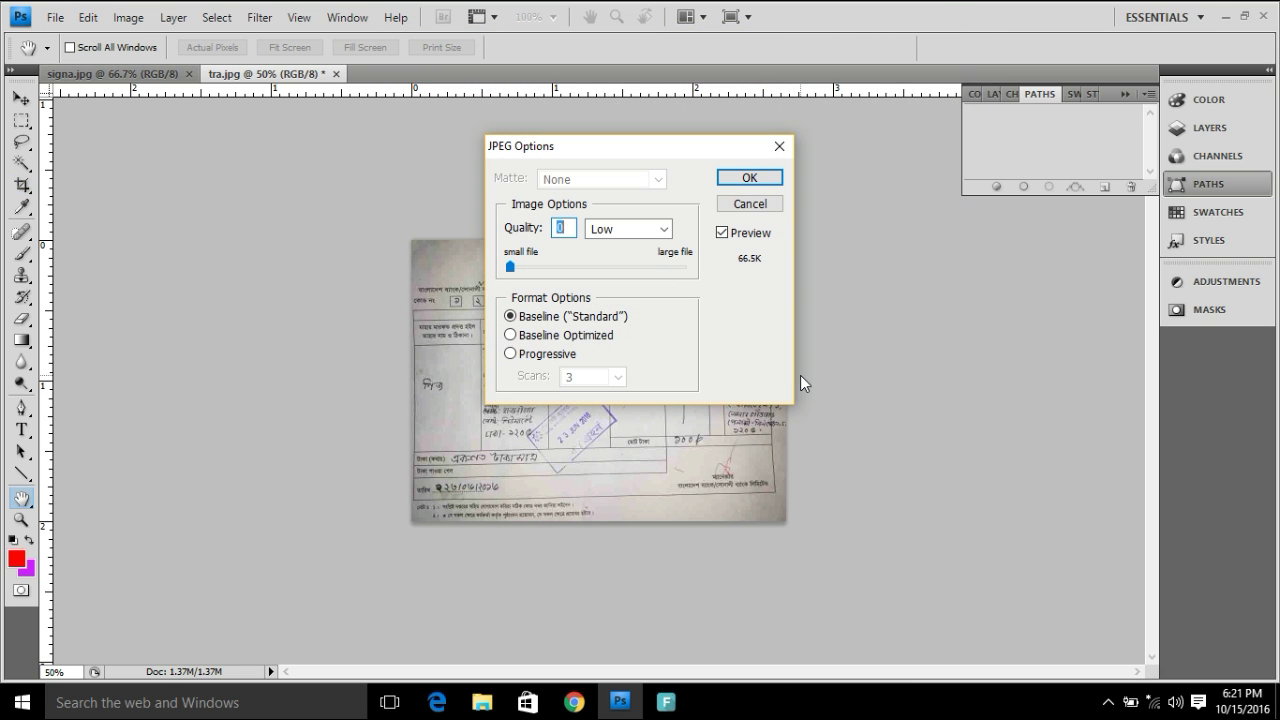
- Raise the JPEG quality toward the large-file side and finish saving the chalan image
{"action": "left_click_drag", "start_coordinate": [605, 266], "coordinate": [605, 267]}
{"action": "left_click", "coordinate": [688, 276]}
{"action": "mouse_move", "coordinate": [628, 276]}
{"action": "left_mouse_down"}
{"action": "mouse_move", "coordinate": [598, 276]}
{"action": "mouse_move", "coordinate": [610, 267]}
{"action": "left_mouse_up"}
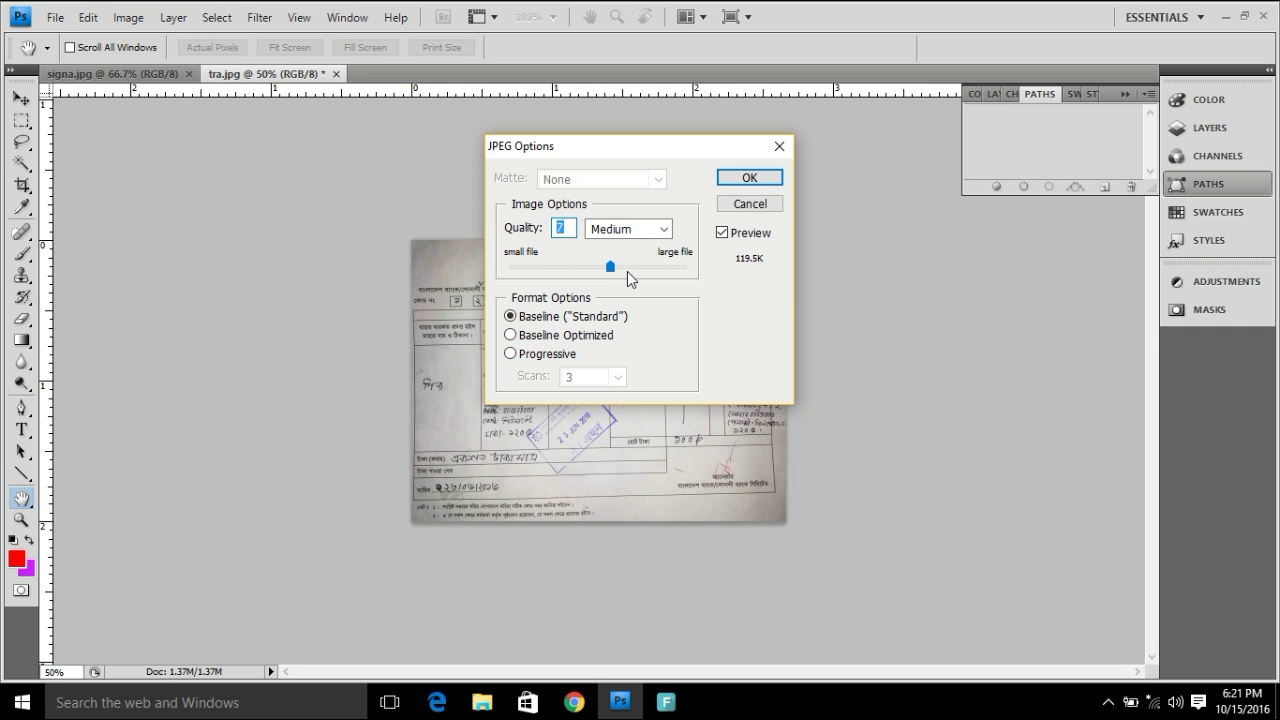
{"action": "left_click", "coordinate": [626, 268]}
{"action": "left_click_drag", "start_coordinate": [626, 276], "coordinate": [637, 272]}
{"action": "left_click", "coordinate": [748, 178]}
{"action": "key", "text": "c"}
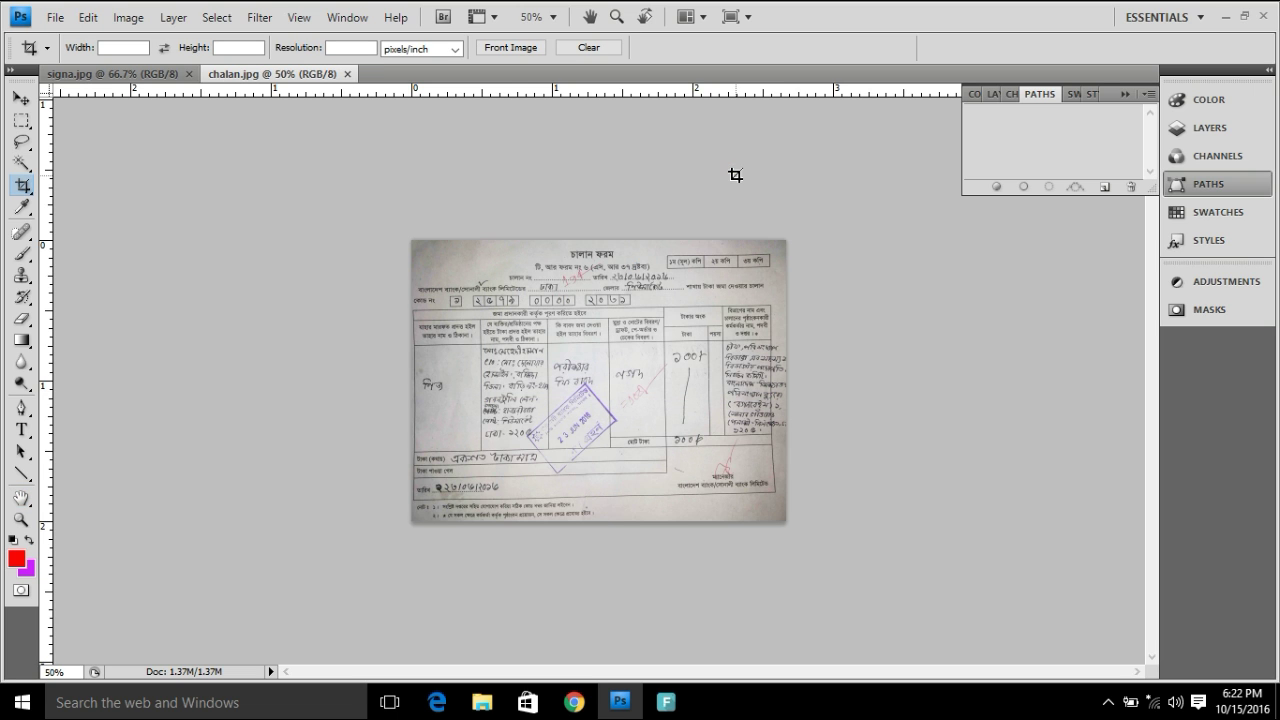
- Switch to the Desktop, place the chalan image in the job folder, and move the folder closer to the other icons
{"action": "left_click", "coordinate": [1225, 17]}
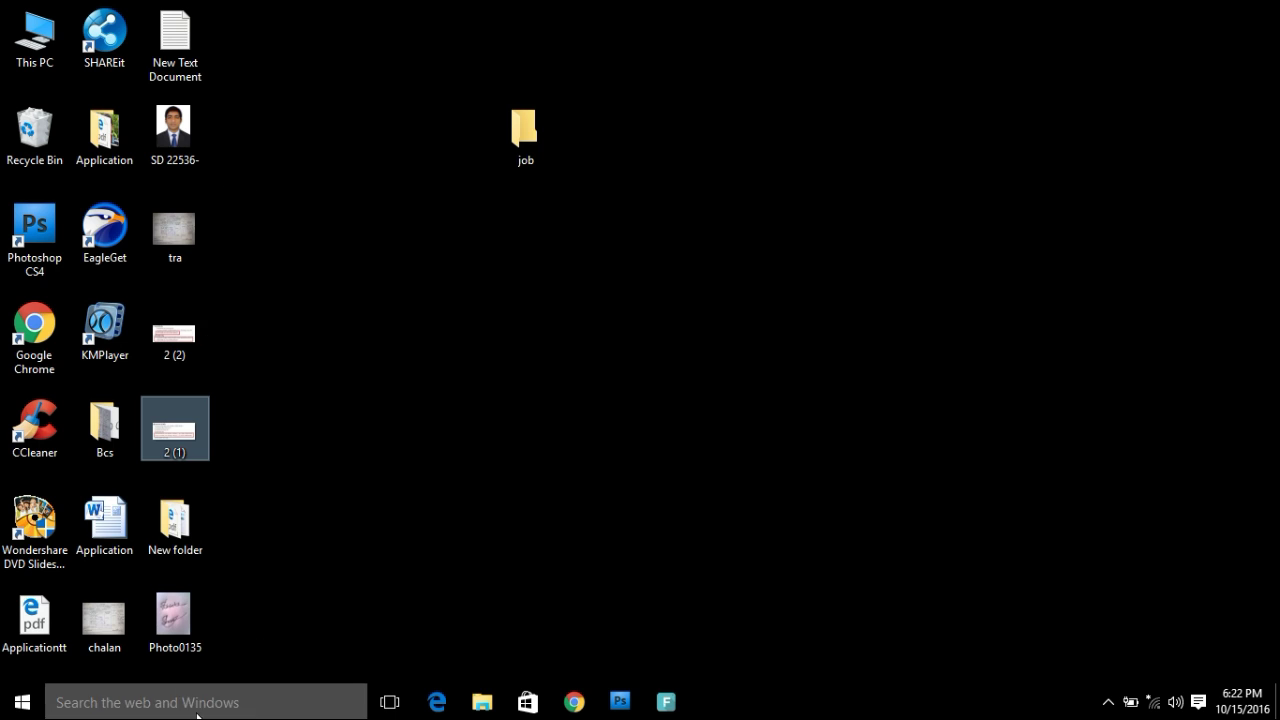
{"action": "left_click", "coordinate": [110, 621]}
{"action": "left_click_drag", "start_coordinate": [110, 621], "coordinate": [280, 76]}
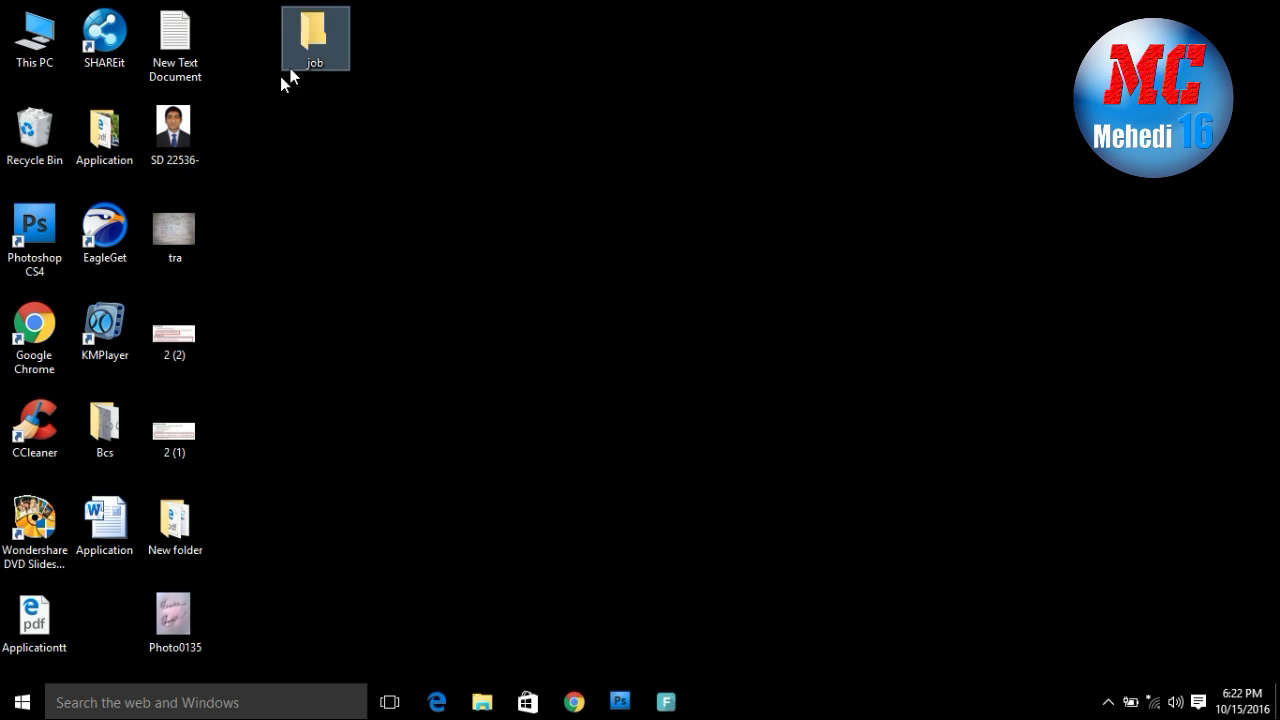
- Open the job folder, reposition its window, and examine the chalan, job and signa images inside
{"action": "double_click", "coordinate": [334, 40]}
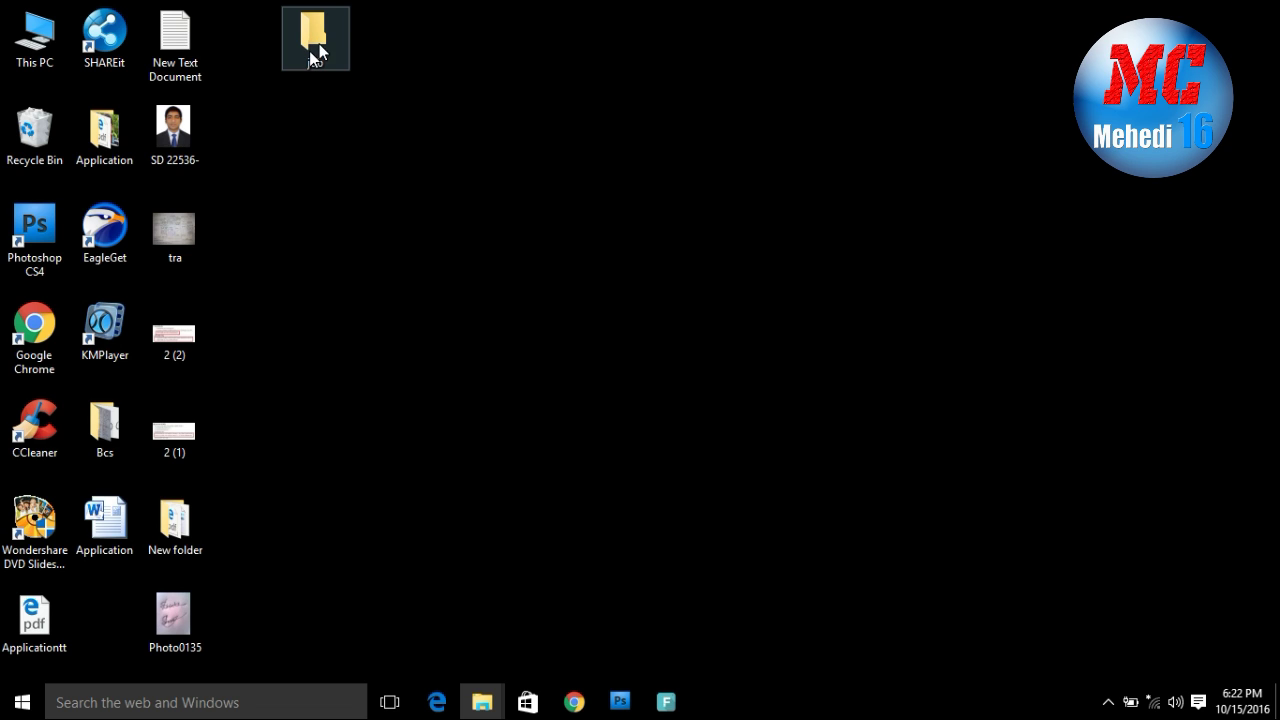
{"action": "left_click_drag", "start_coordinate": [954, 174], "coordinate": [505, 20]}
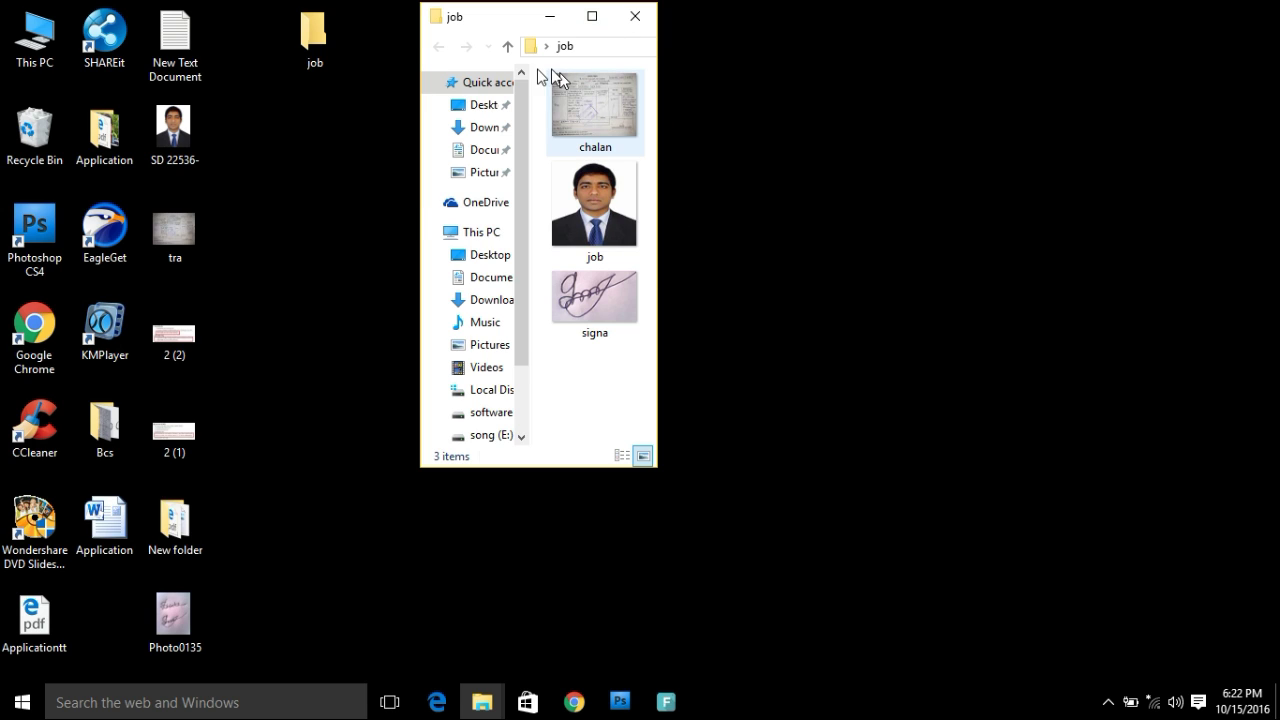
{"action": "left_click", "coordinate": [363, 115]}
{"action": "left_click_drag", "start_coordinate": [385, 358], "coordinate": [390, 311]}
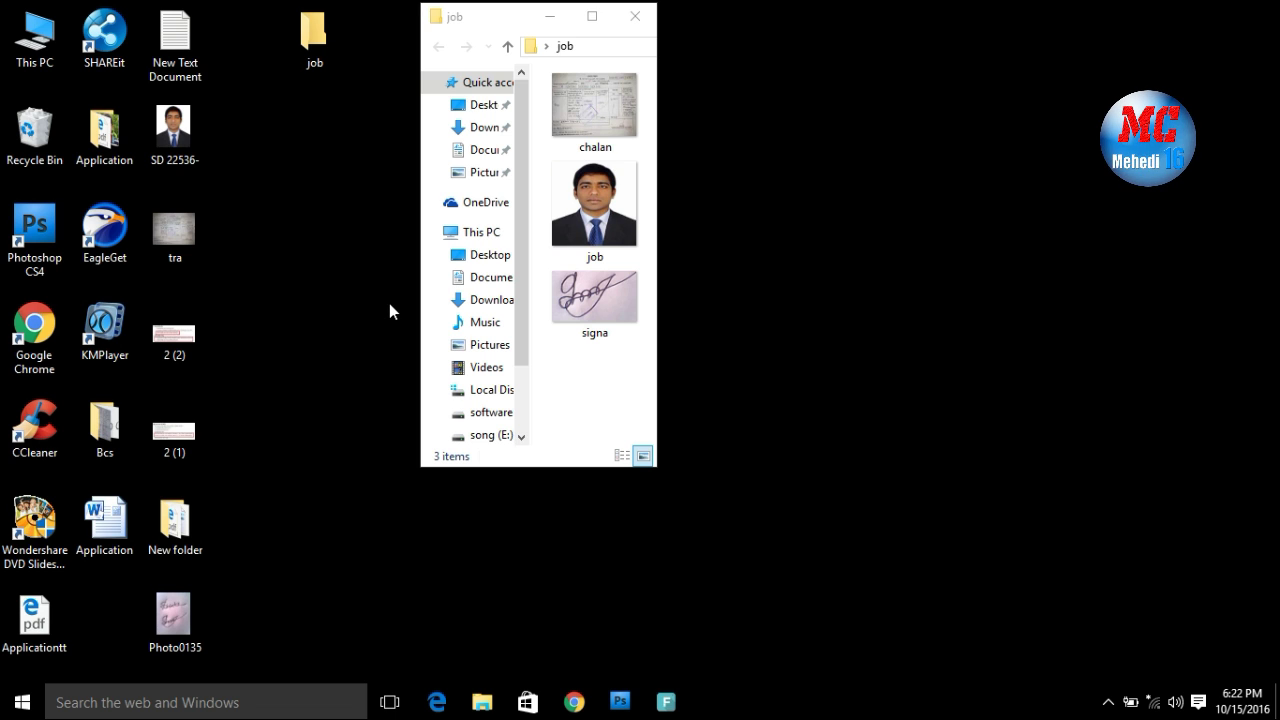